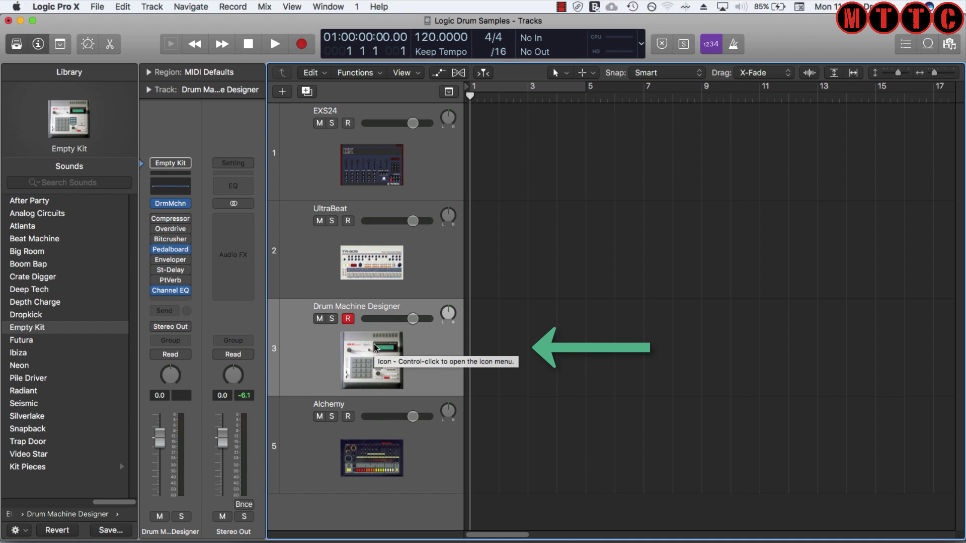
# Select the EXS24 track and assign the stereo EXS24 sampler as its instrument
pyautogui.click(387, 449)
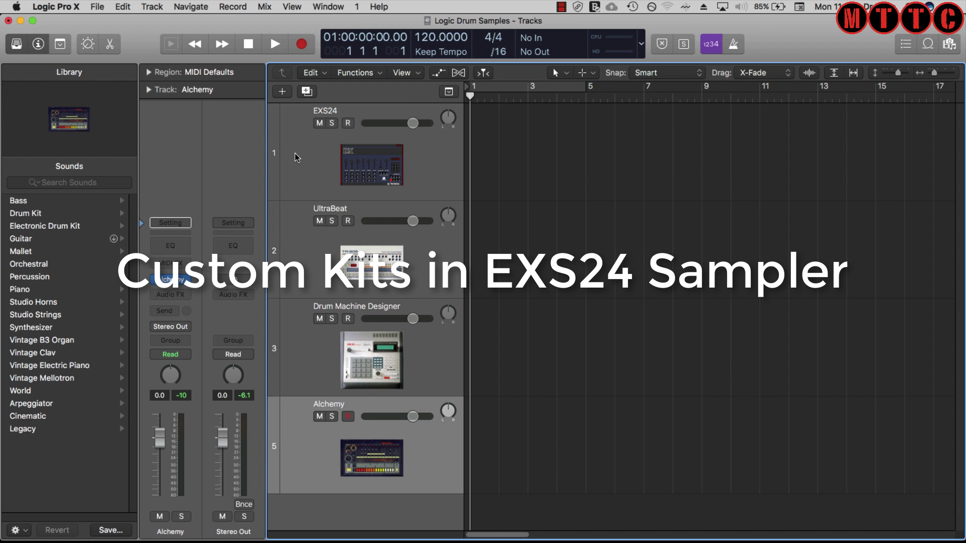
pyautogui.click(356, 169)
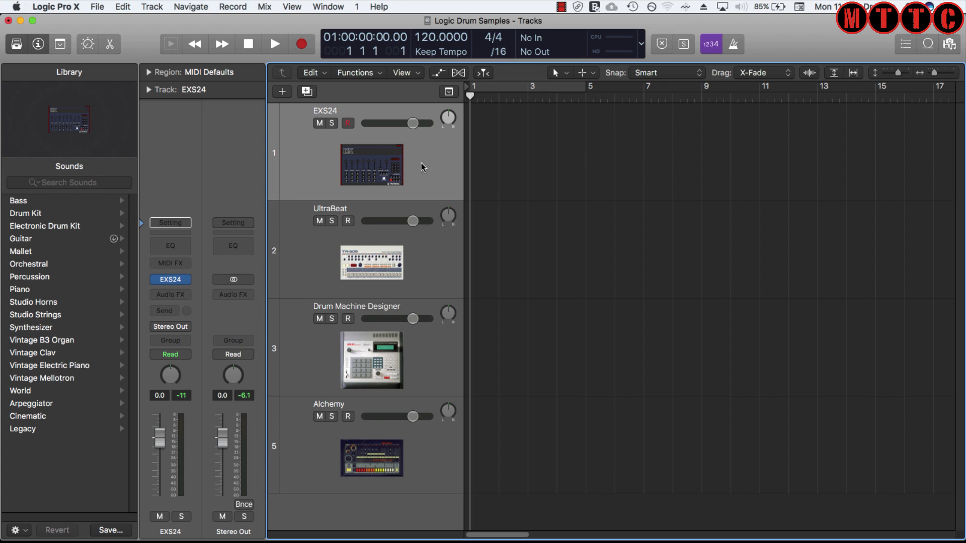
pyautogui.click(186, 280)
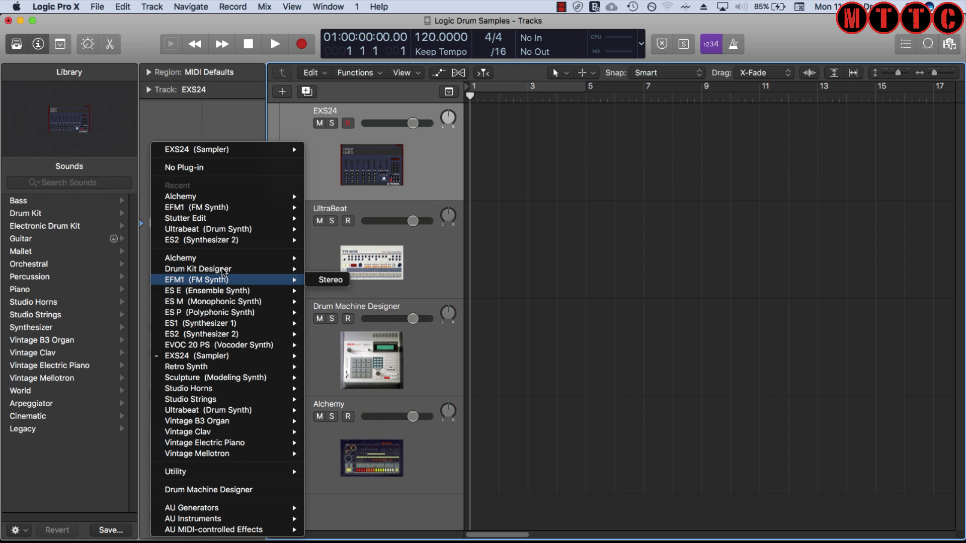
pyautogui.moveTo(292, 355)
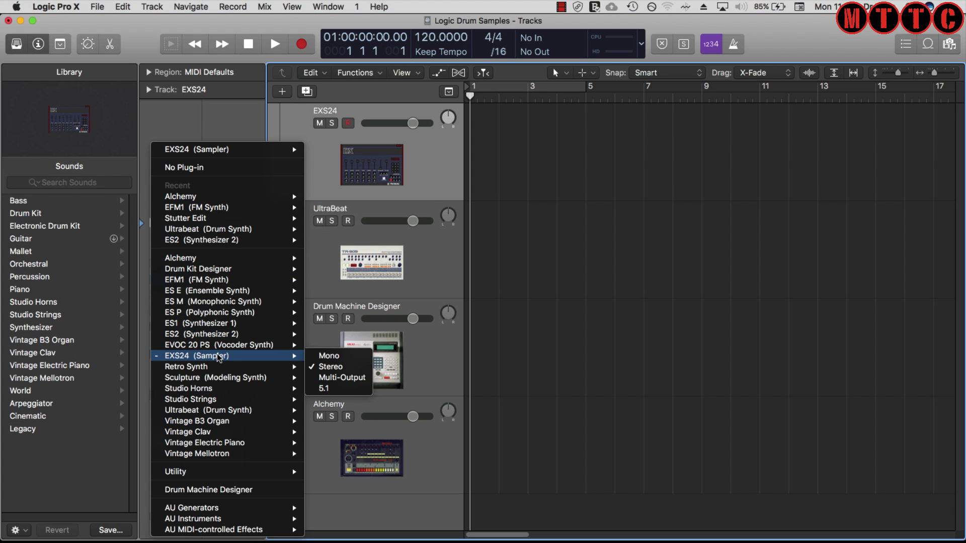
pyautogui.click(334, 366)
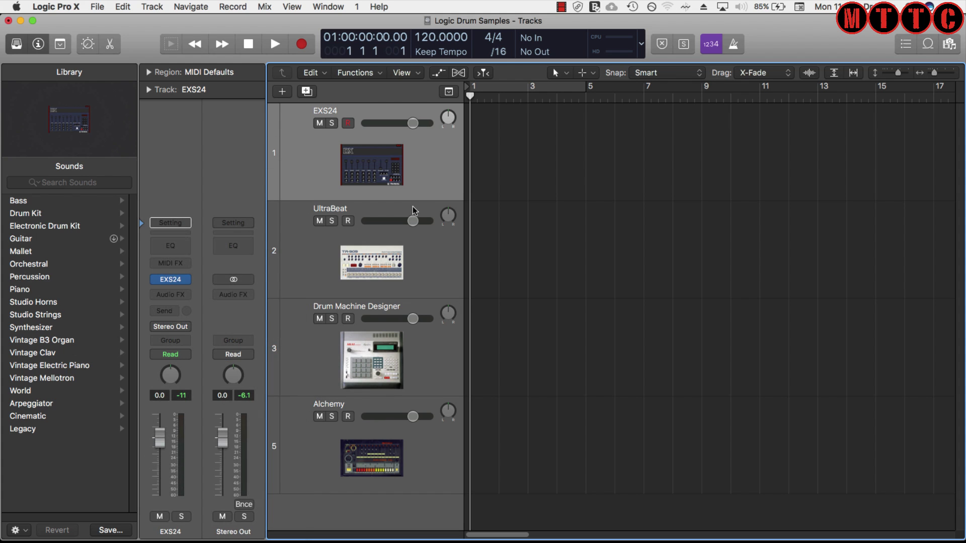
# Show the track's EXS24 sampler interface, reposition its window, and open the instrument editor
pyautogui.click(171, 280)
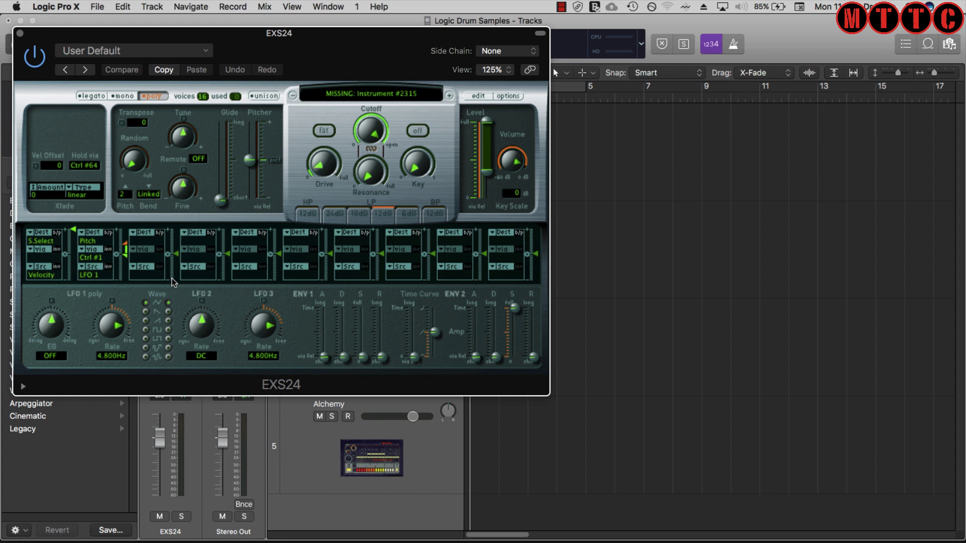
pyautogui.moveTo(311, 46); pyautogui.dragTo(477, 4)
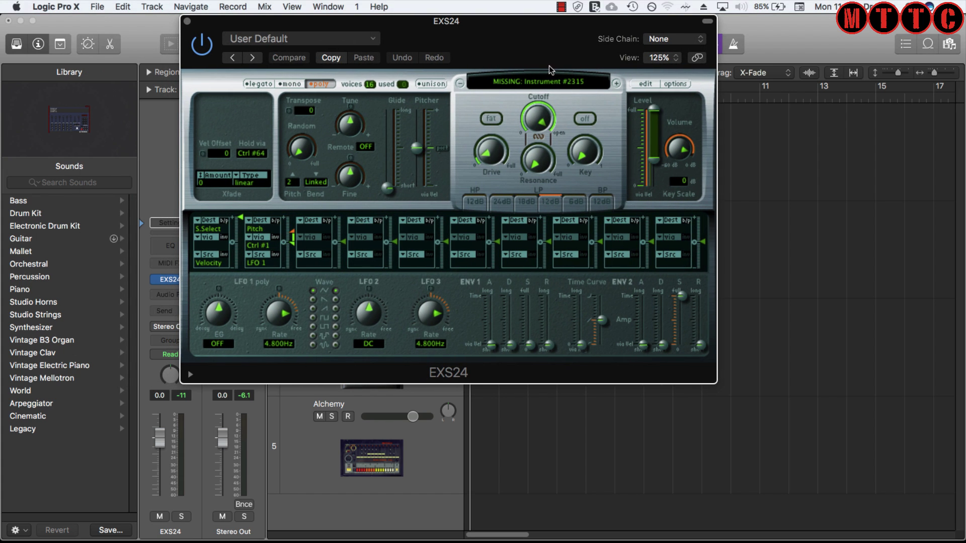
pyautogui.moveTo(512, 39); pyautogui.dragTo(523, 26)
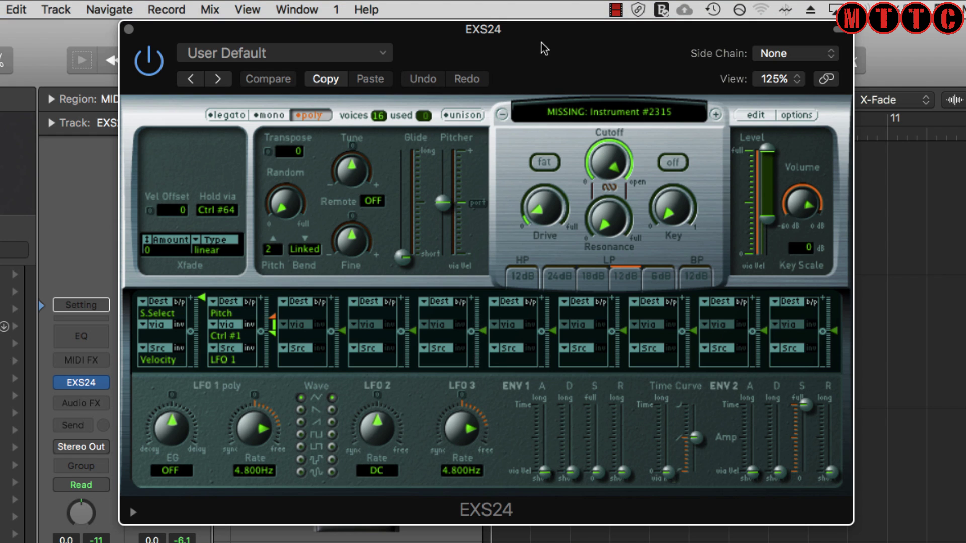
pyautogui.moveTo(553, 39); pyautogui.dragTo(570, 33)
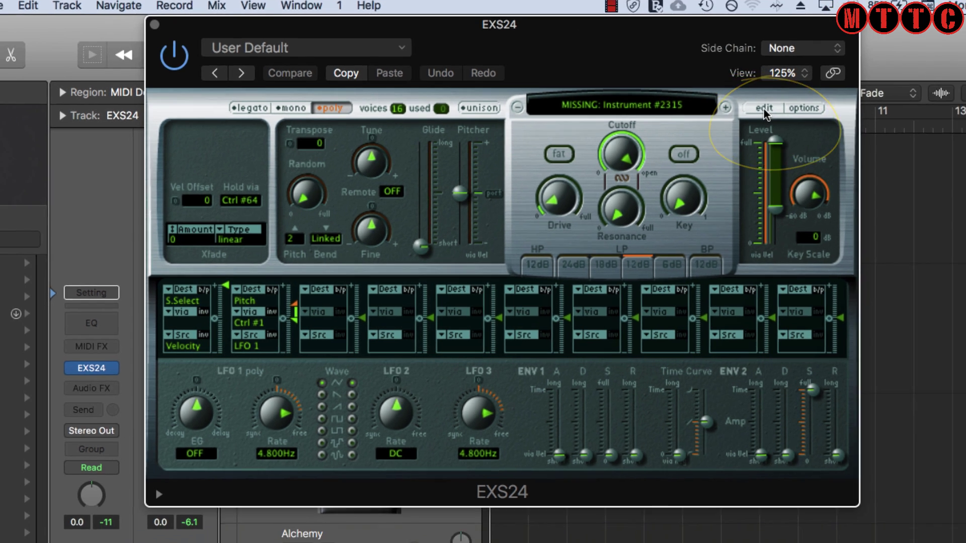
pyautogui.click(764, 108)
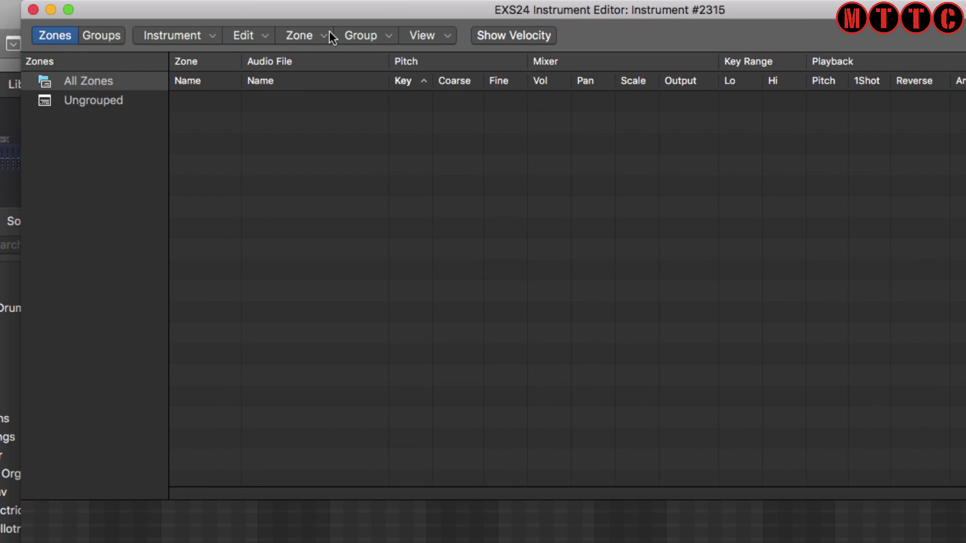
# Start loading multiple samples into zones and open the D_Duce Kicks folder as the source
pyautogui.click(318, 37)
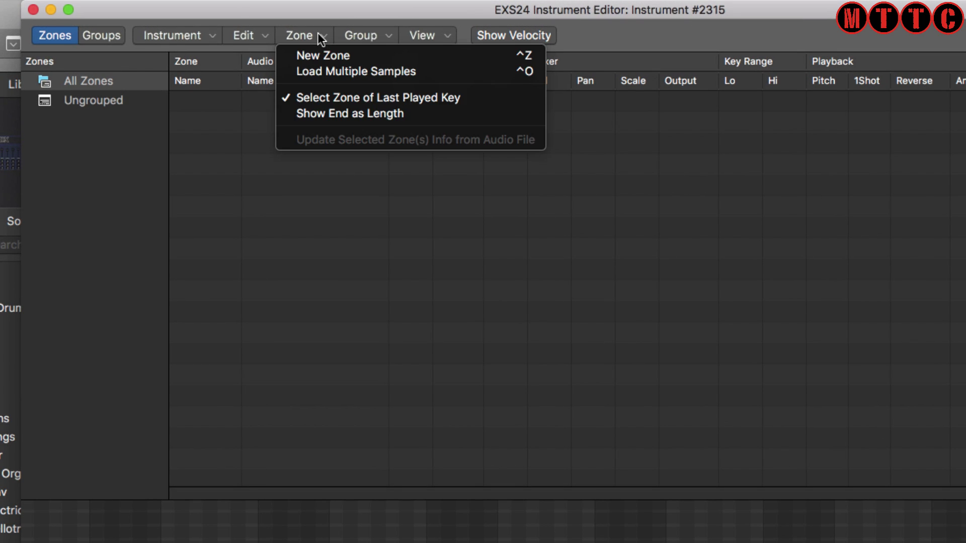
pyautogui.click(339, 74)
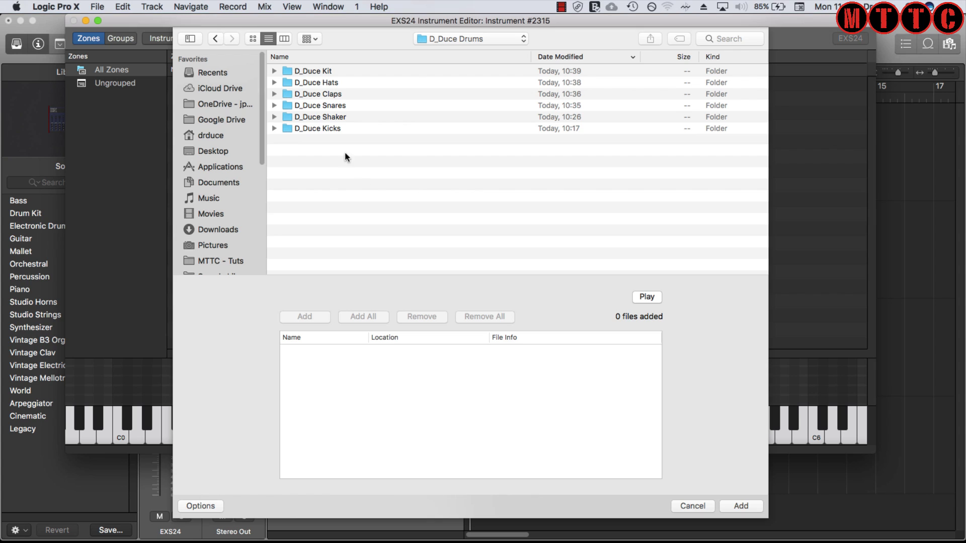
pyautogui.doubleClick(289, 128)
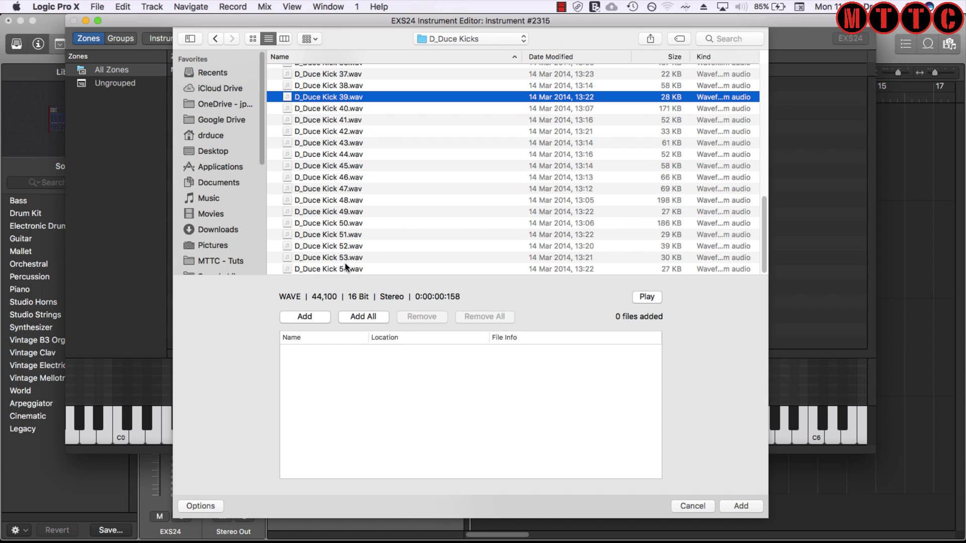
# Add the samples D_Duce Kick 40, 38, 50 and 46 individually to the list of files to load
pyautogui.doubleClick(328, 108)
pyautogui.click(304, 200)
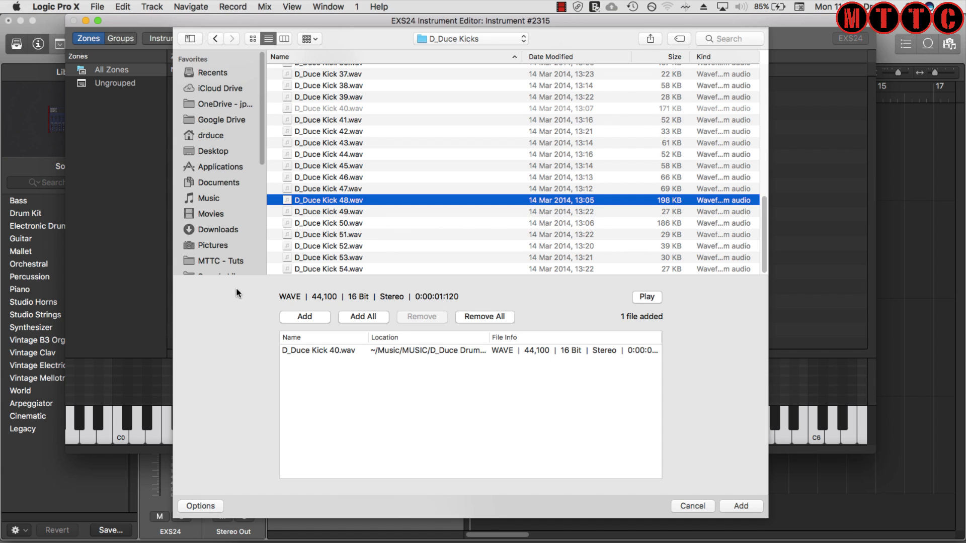
pyautogui.click(331, 85)
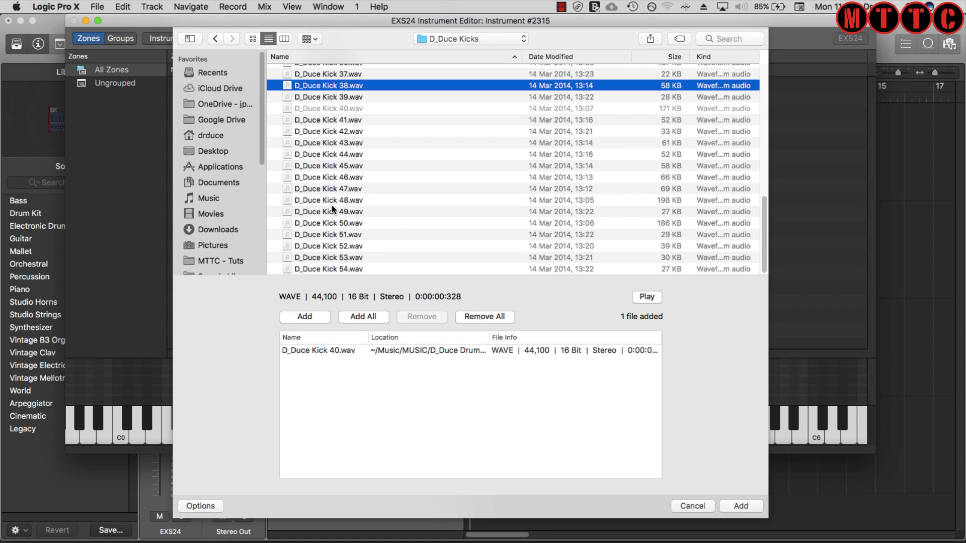
pyautogui.click(301, 317)
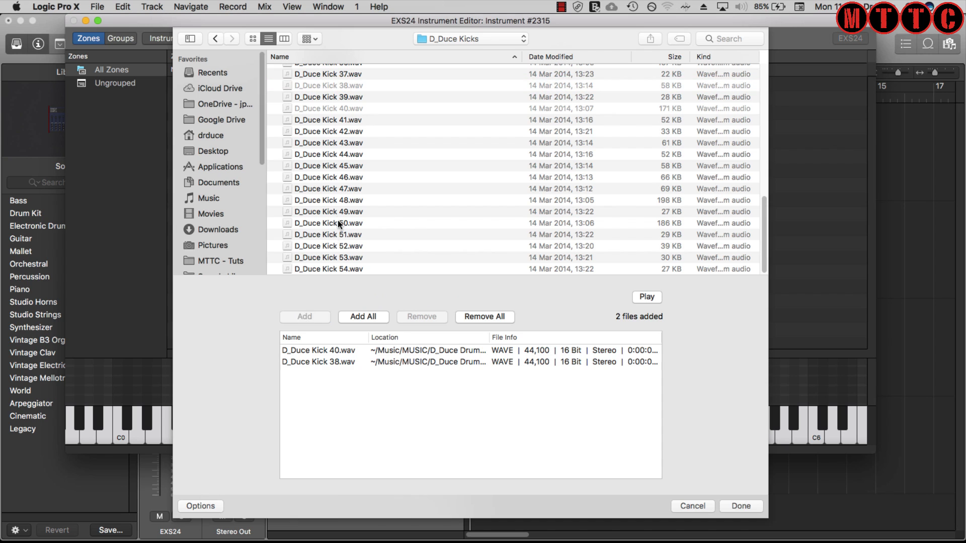
pyautogui.click(331, 223)
pyautogui.click(305, 318)
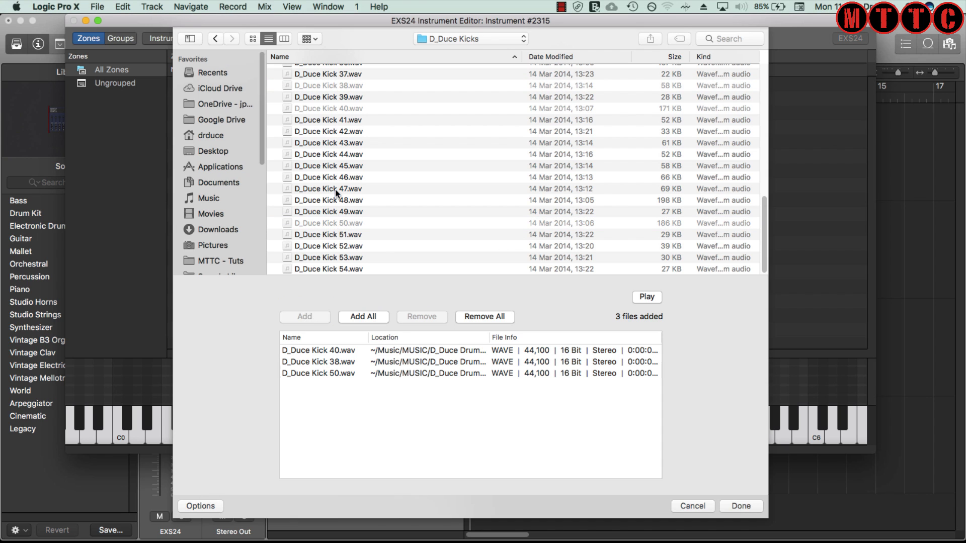
pyautogui.click(343, 178)
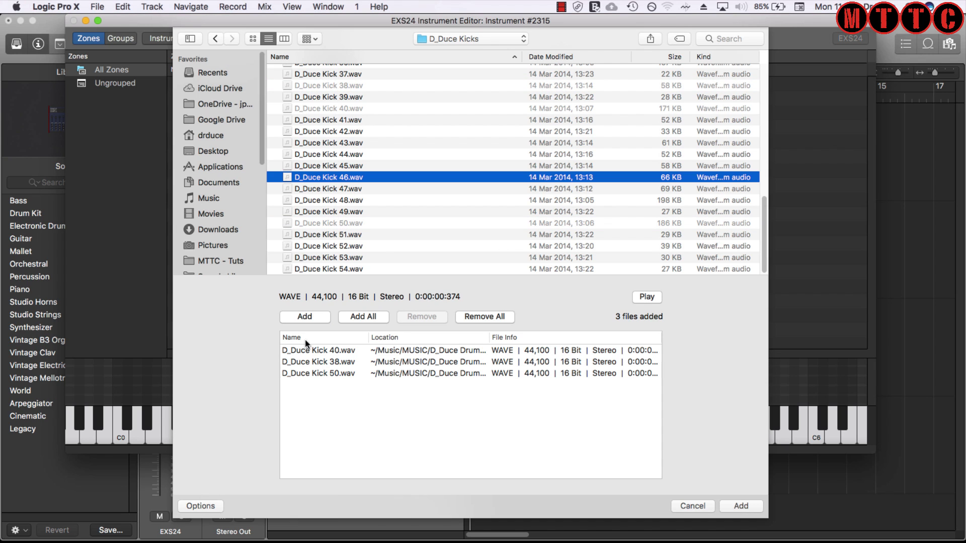
pyautogui.click(306, 317)
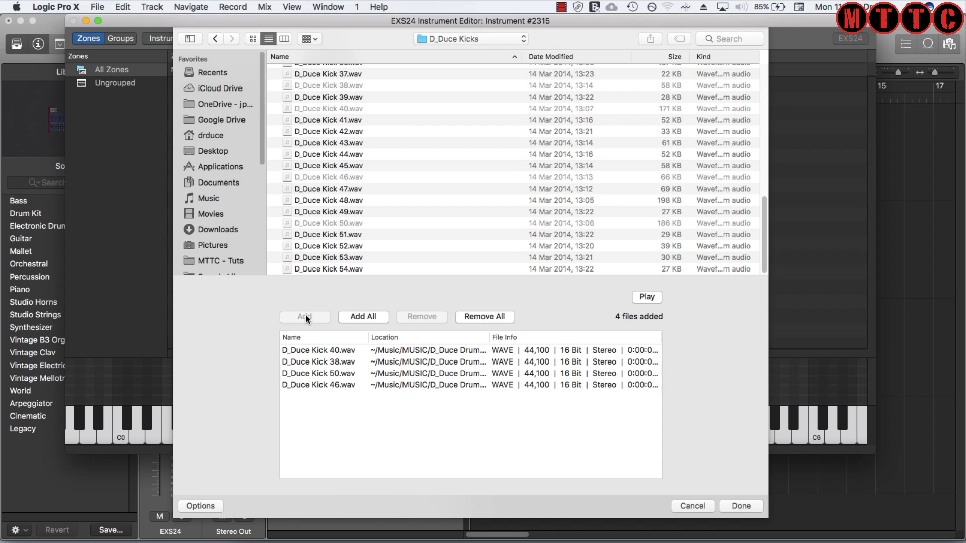
# Add all remaining kick samples in the folder to the list and finish the file selection
pyautogui.click(362, 315)
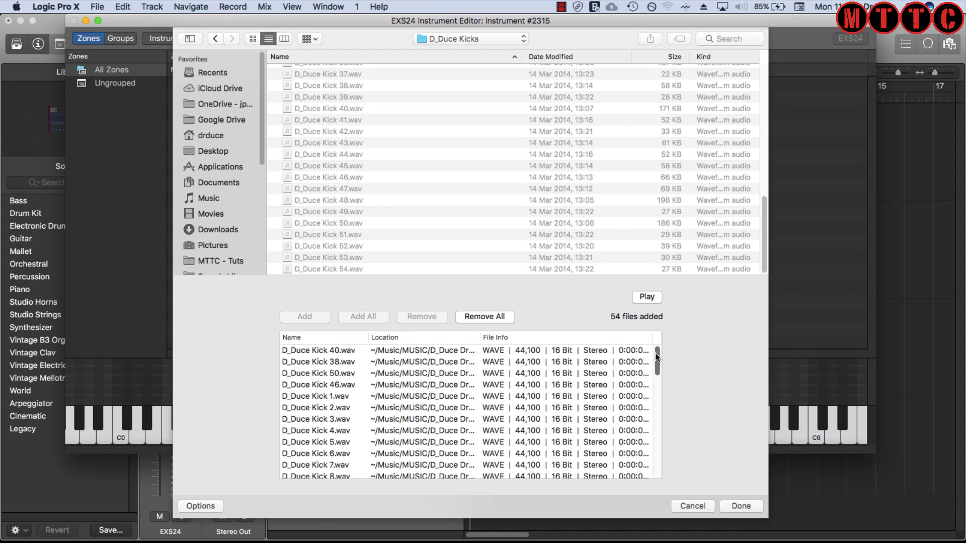
pyautogui.moveTo(656, 357)
pyautogui.mouseDown()
pyautogui.moveTo(672, 485)
pyautogui.moveTo(659, 402)
pyautogui.moveTo(666, 351)
pyautogui.mouseUp()
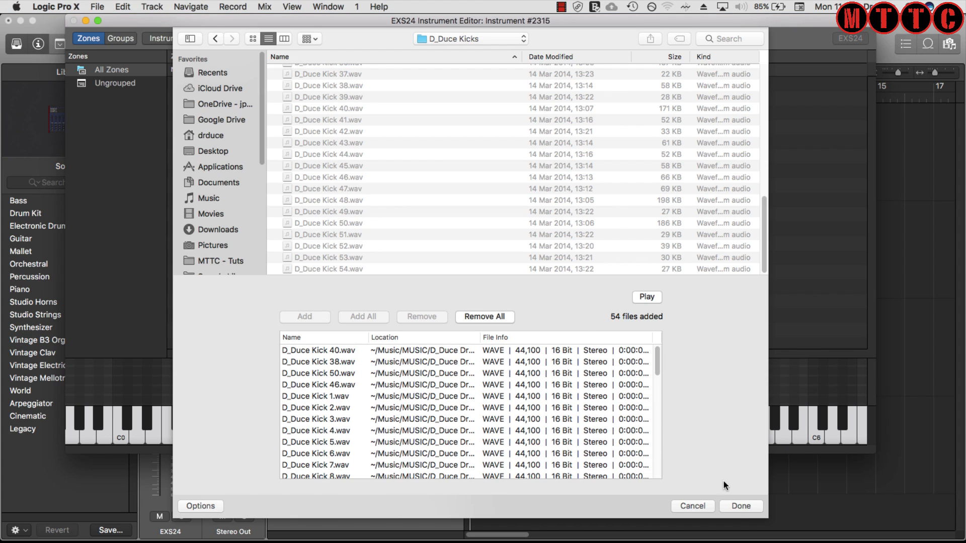
pyautogui.click(740, 506)
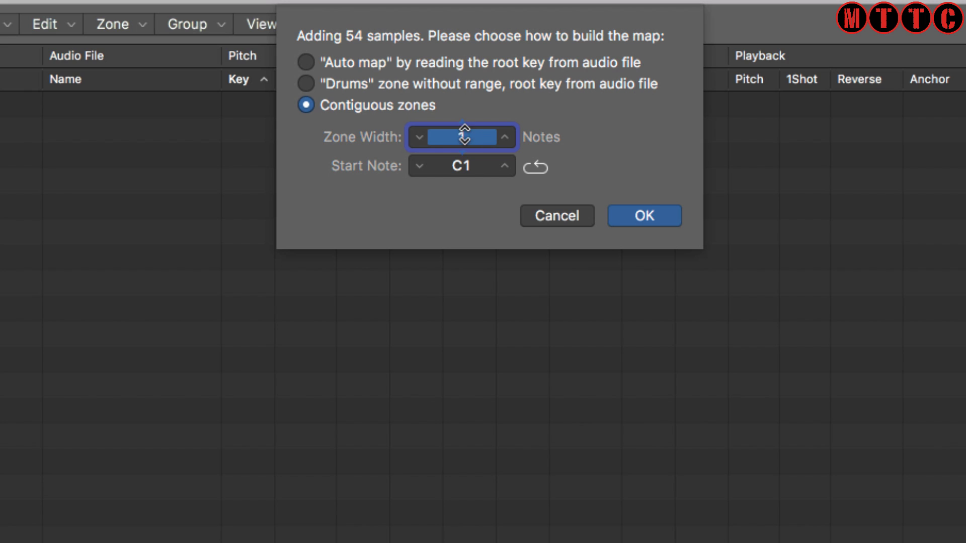
# Map the samples as contiguous zones with a width of 1 note, starting at C1
pyautogui.click(502, 137)
pyautogui.click(505, 136)
pyautogui.click(419, 137)
pyautogui.click(419, 137)
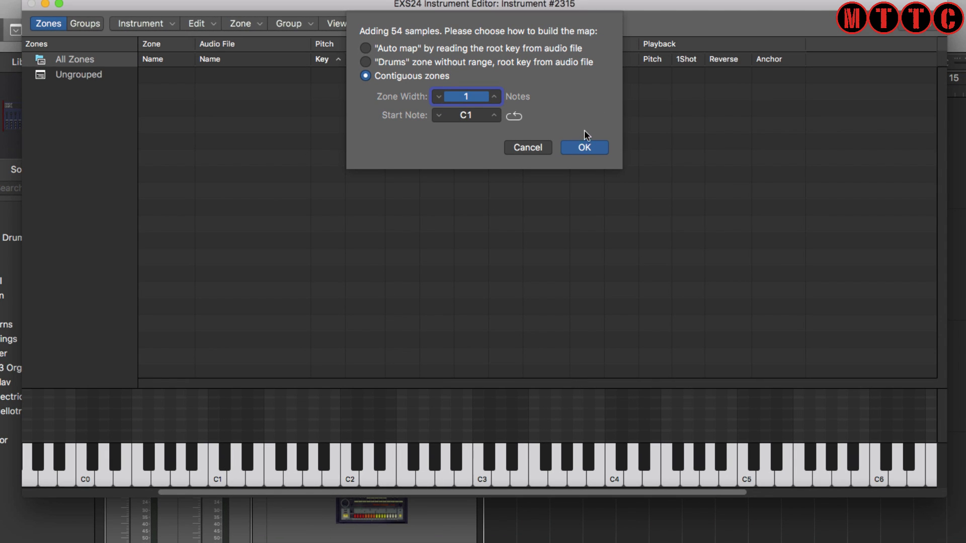
pyautogui.click(585, 146)
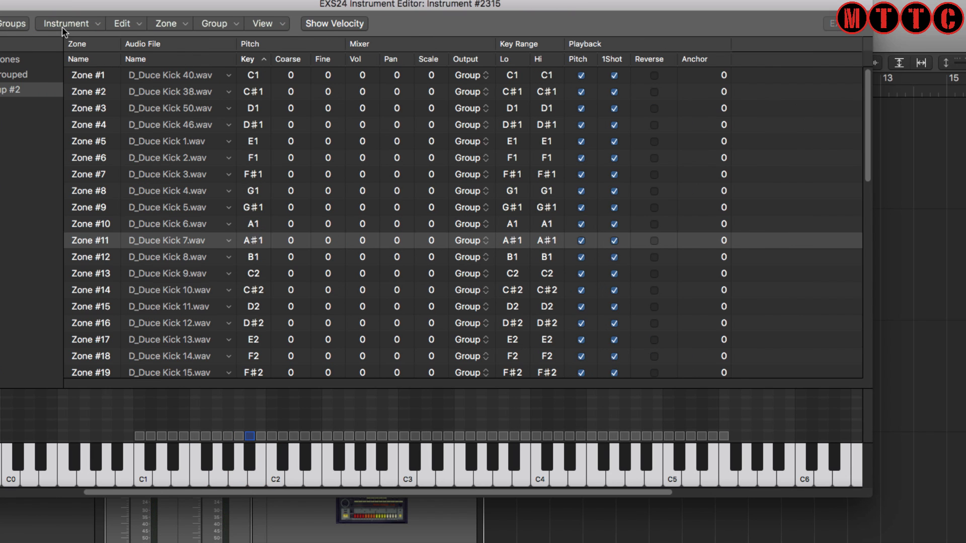
# Save the sampler instrument as D_Duce Kicks in the Sampler Instruments folder and enlarge the editor window
pyautogui.click(62, 27)
pyautogui.click(55, 86)
pyautogui.write('D_Duce Kicks')
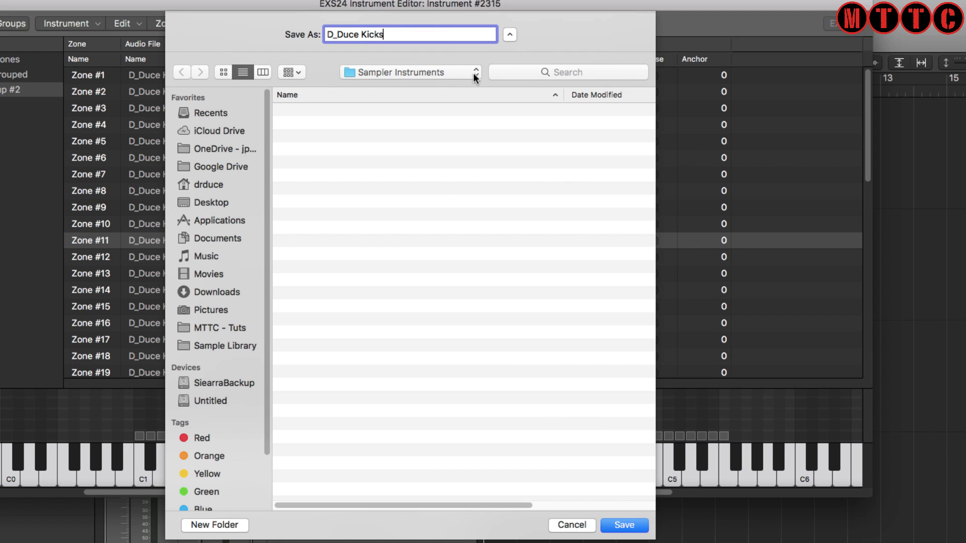
pyautogui.click(623, 526)
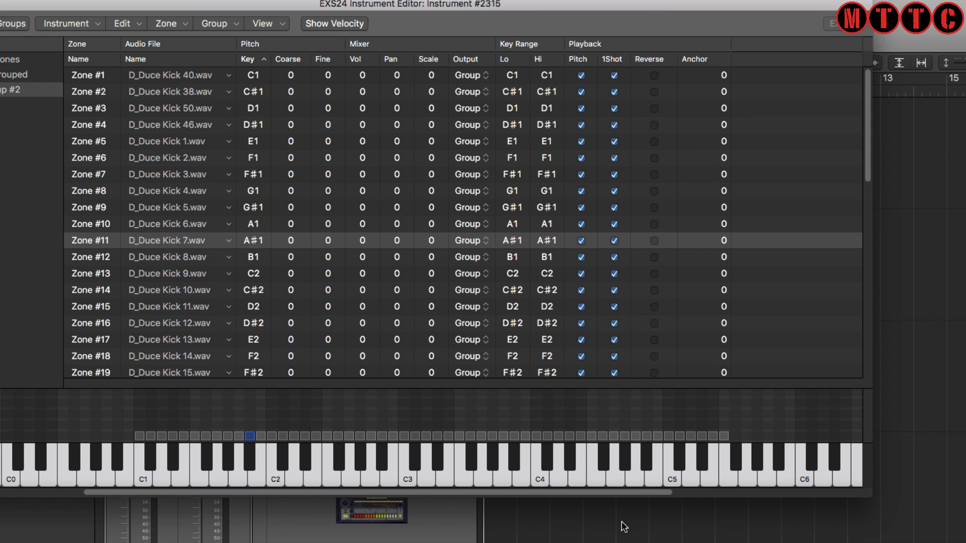
pyautogui.doubleClick(520, 5)
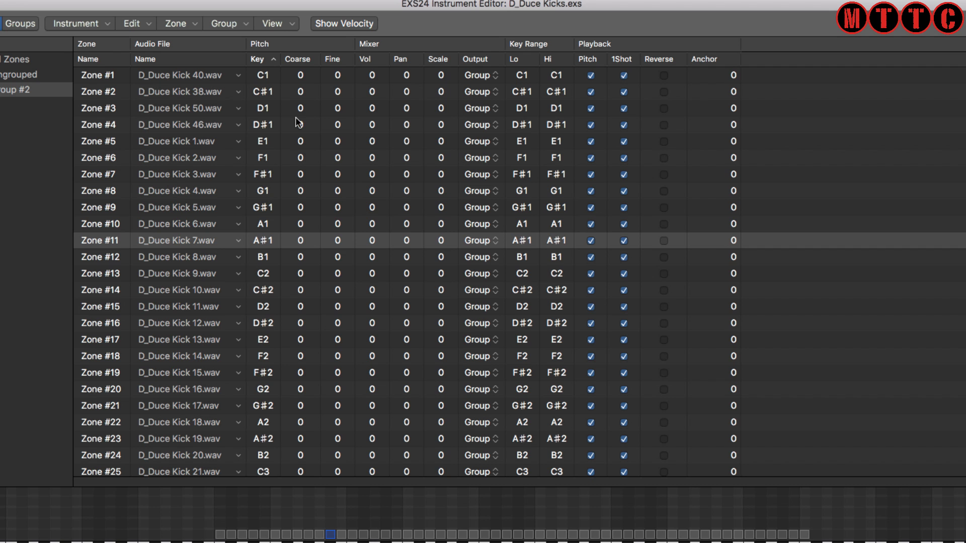
# Try out Zone #1's coarse tuning and a pan of -15, resetting both, and check its output options
pyautogui.click(174, 79)
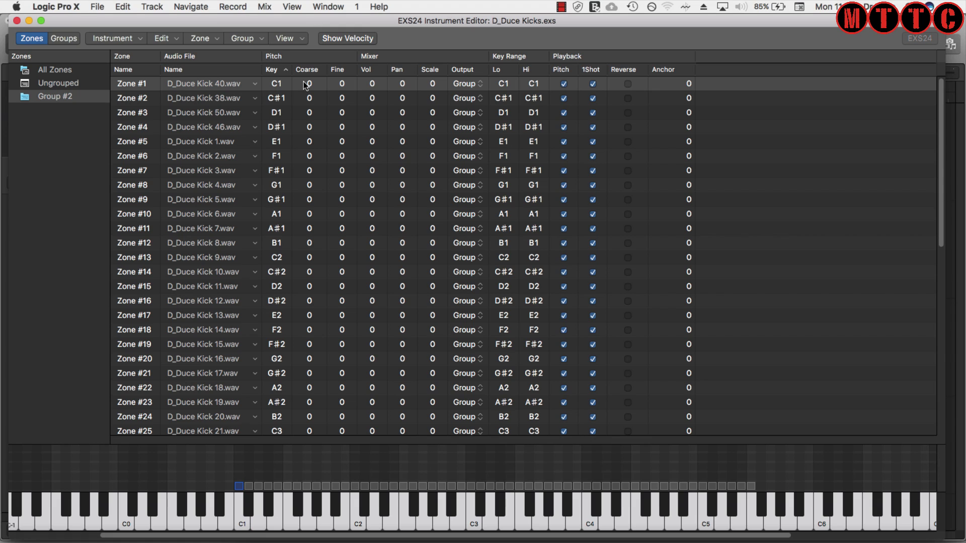
pyautogui.moveTo(310, 84)
pyautogui.mouseDown()
pyautogui.moveTo(308, 75)
pyautogui.moveTo(307, 103)
pyautogui.mouseUp()
pyautogui.keyDown('alt'); pyautogui.click(311, 84); pyautogui.keyUp('alt')
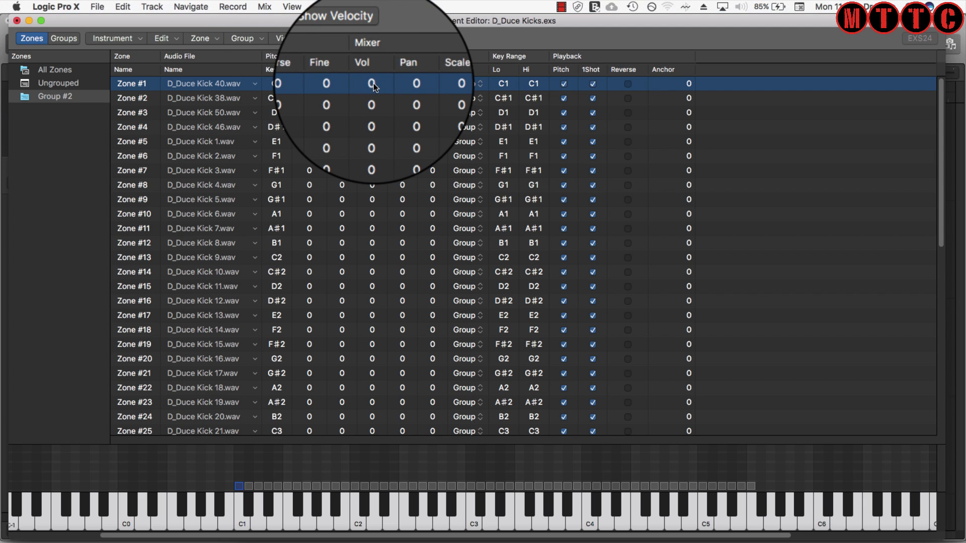
pyautogui.moveTo(402, 83); pyautogui.dragTo(406, 117)
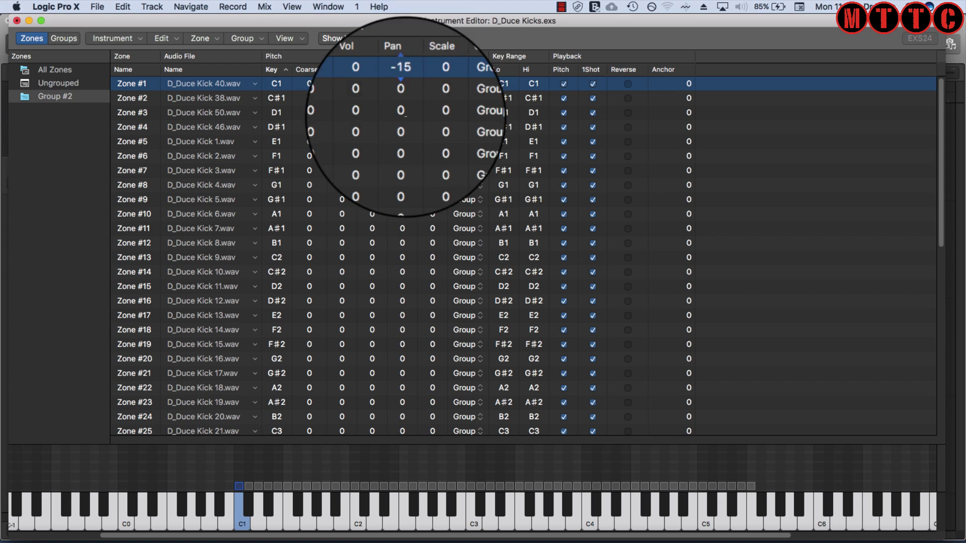
pyautogui.click(475, 83)
pyautogui.click(475, 82)
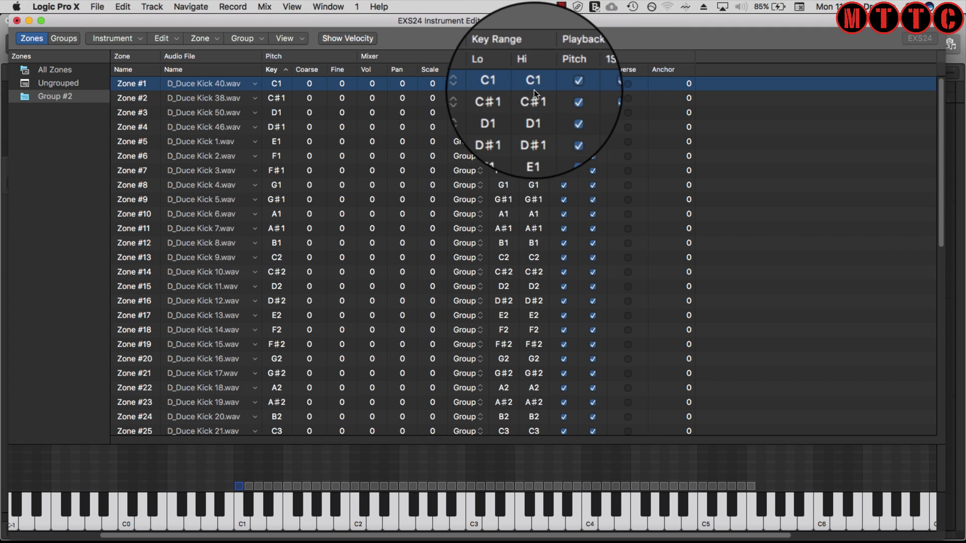
# Extend Zone #1's low key to F0 and turn off its pitch playback option, auditioning keys in the added range
pyautogui.moveTo(502, 86); pyautogui.dragTo(502, 99)
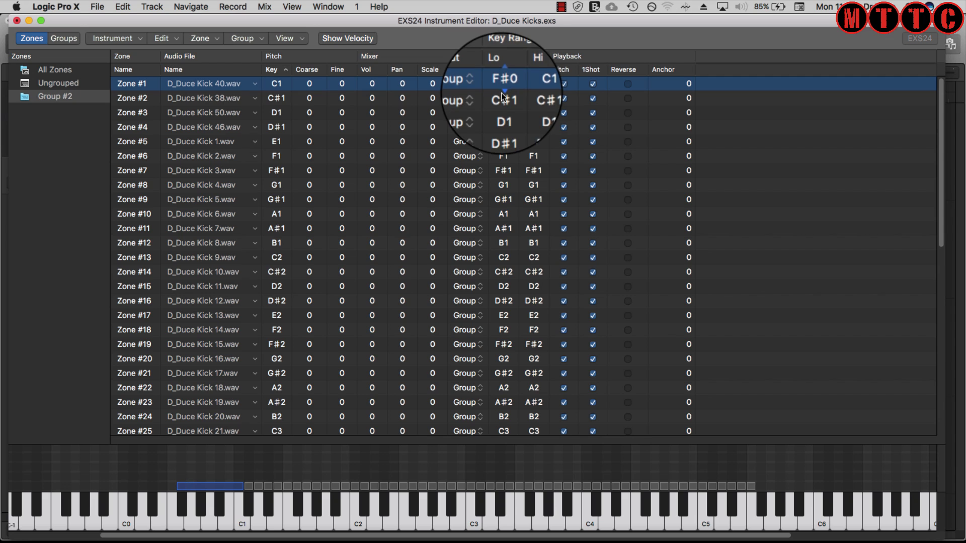
pyautogui.click(204, 507)
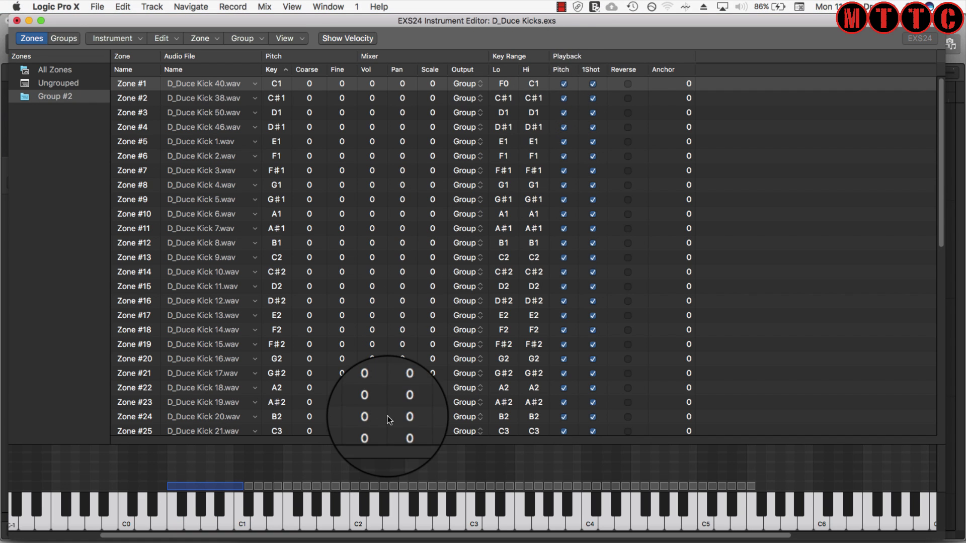
pyautogui.click(564, 84)
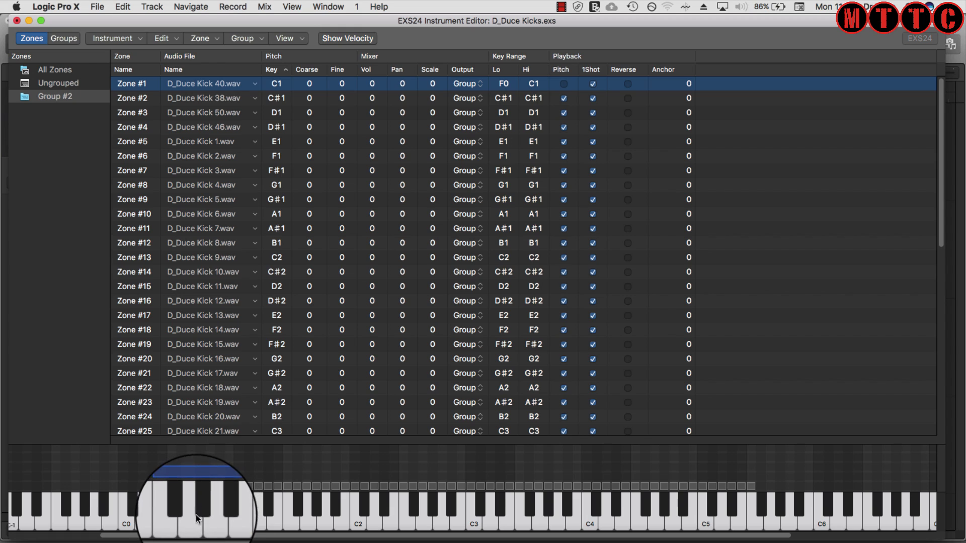
pyautogui.moveTo(195, 515)
pyautogui.mouseDown()
pyautogui.moveTo(239, 520)
pyautogui.moveTo(204, 519)
pyautogui.mouseUp()
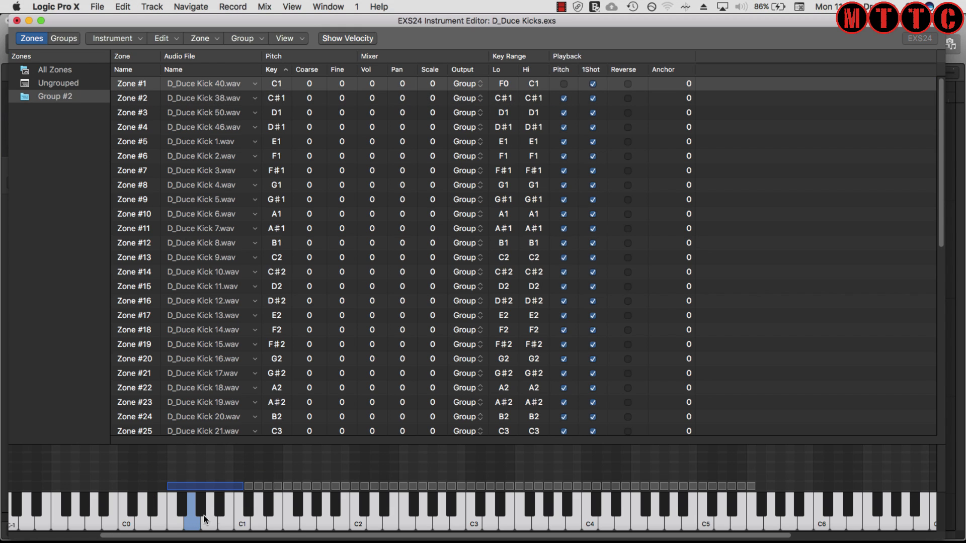
# Audition keys around C1, then return Zone #1's low key to C1 and re-enable its pitch playback option
pyautogui.click(246, 515)
pyautogui.click(239, 524)
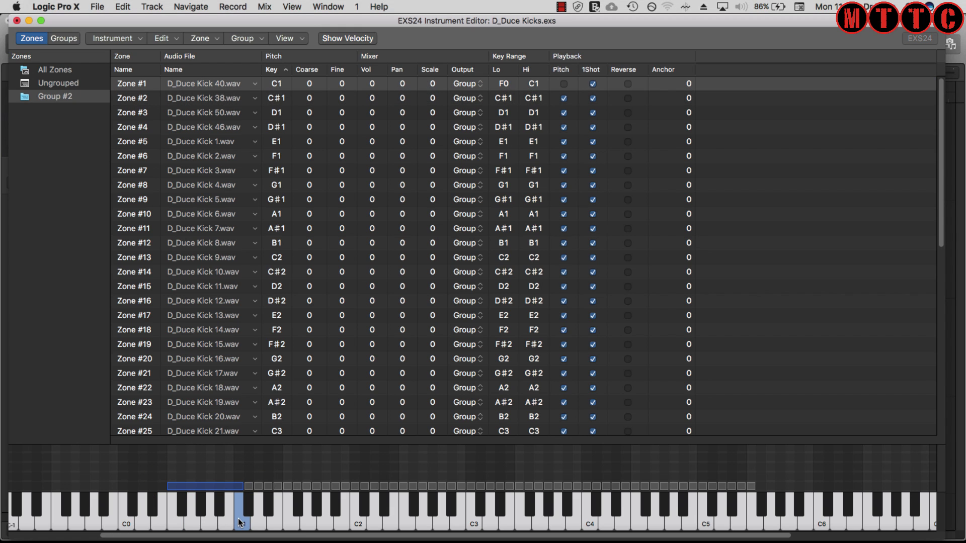
pyautogui.click(195, 520)
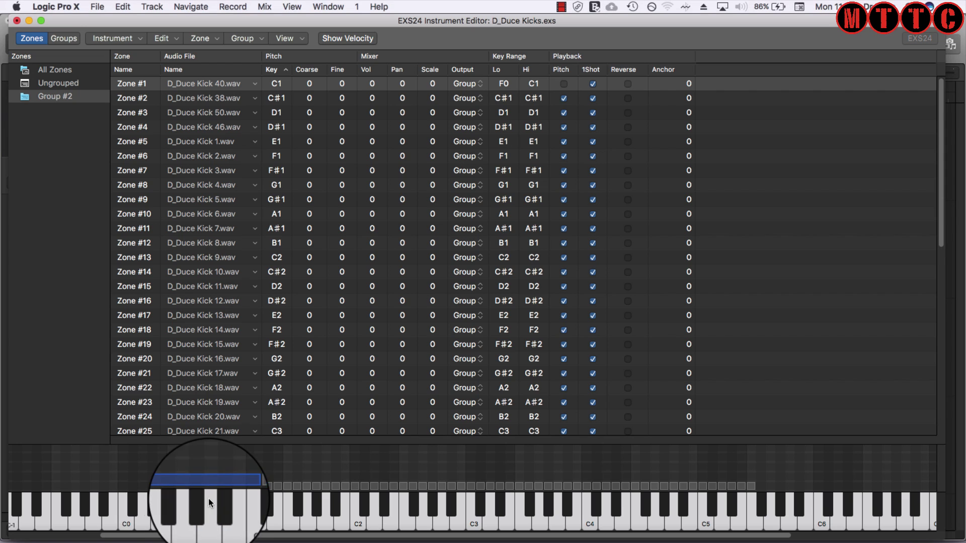
pyautogui.doubleClick(504, 84)
pyautogui.write('C1')
pyautogui.press('Return')
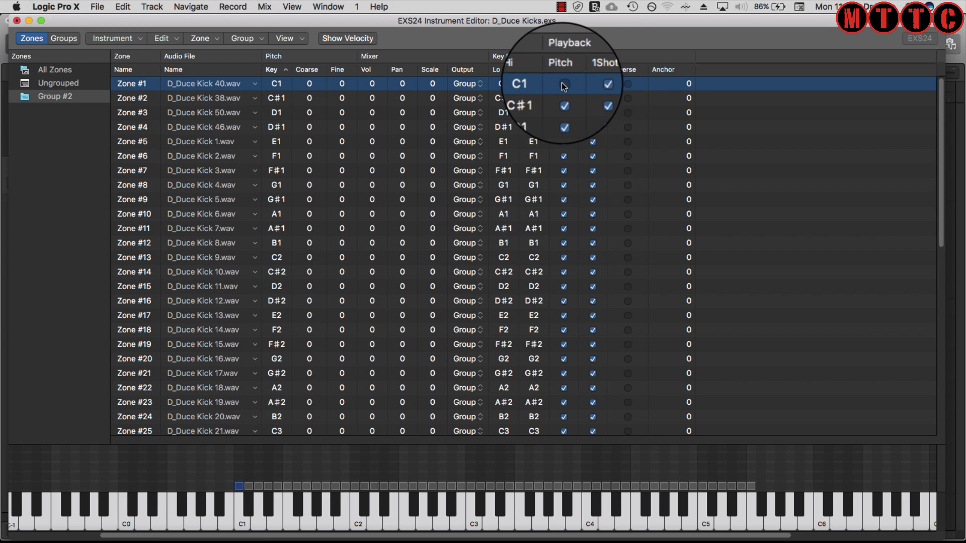
pyautogui.click(563, 83)
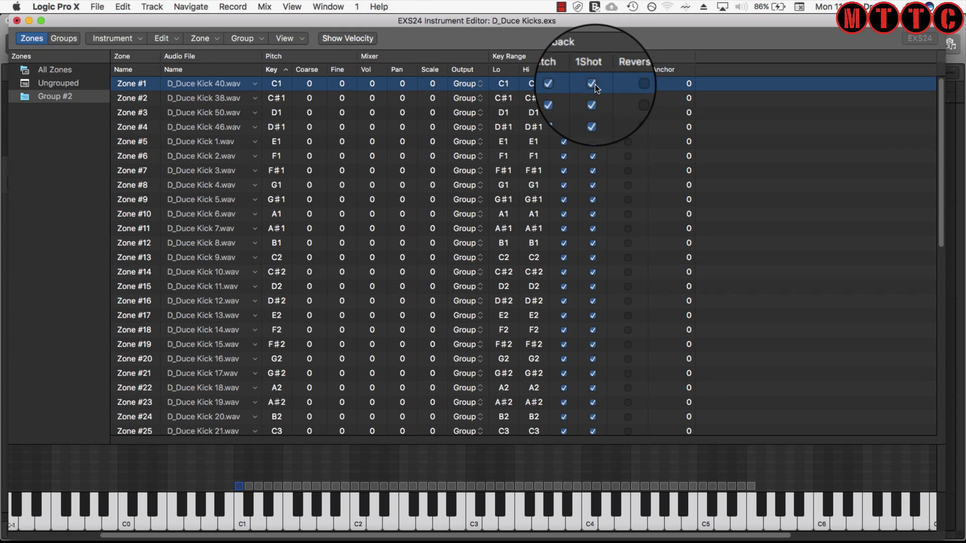
# Toggle Zone #10's one-shot option off and back on, and enable reverse playback for that zone
pyautogui.click(375, 216)
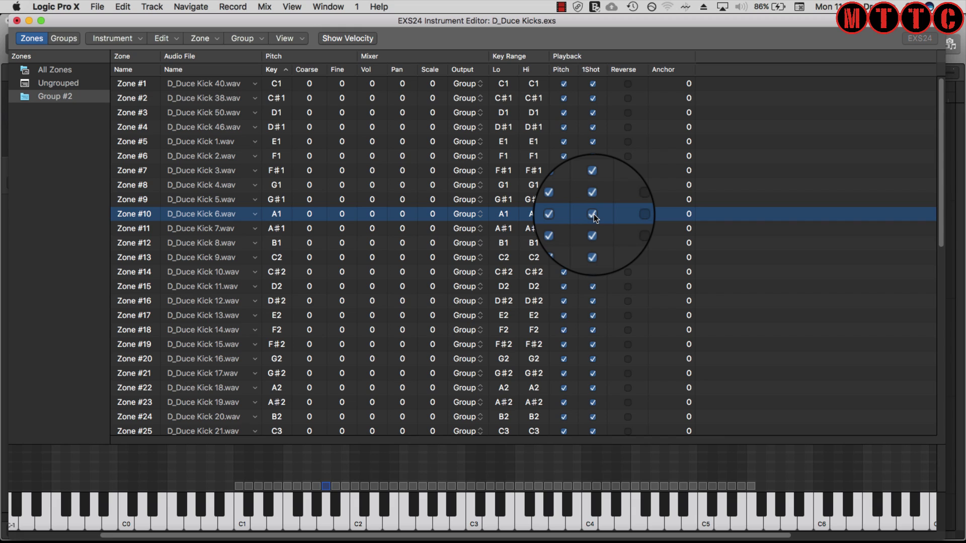
pyautogui.click(592, 214)
pyautogui.click(593, 215)
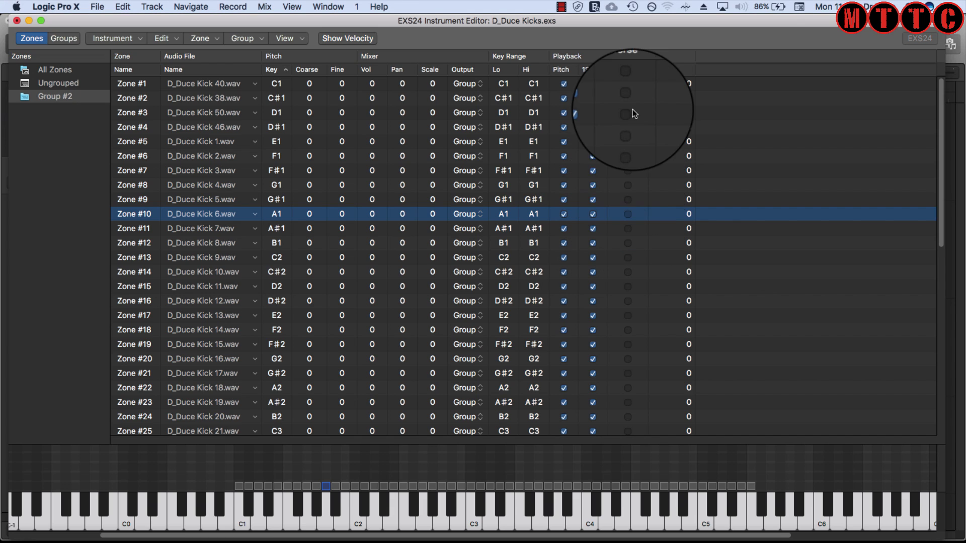
pyautogui.click(627, 215)
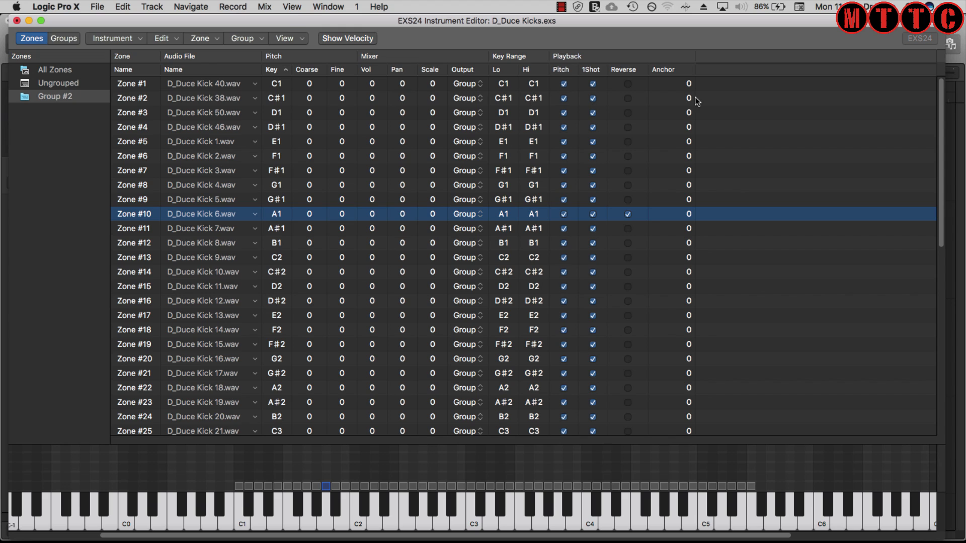
# Show the velocity display and create a new zone with a key range from C1 to F5
pyautogui.click(350, 39)
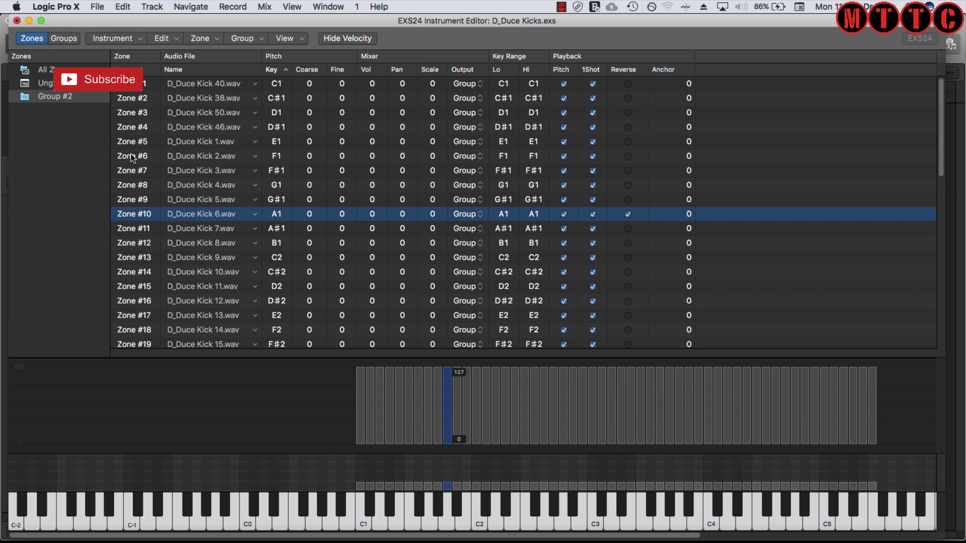
pyautogui.click(204, 38)
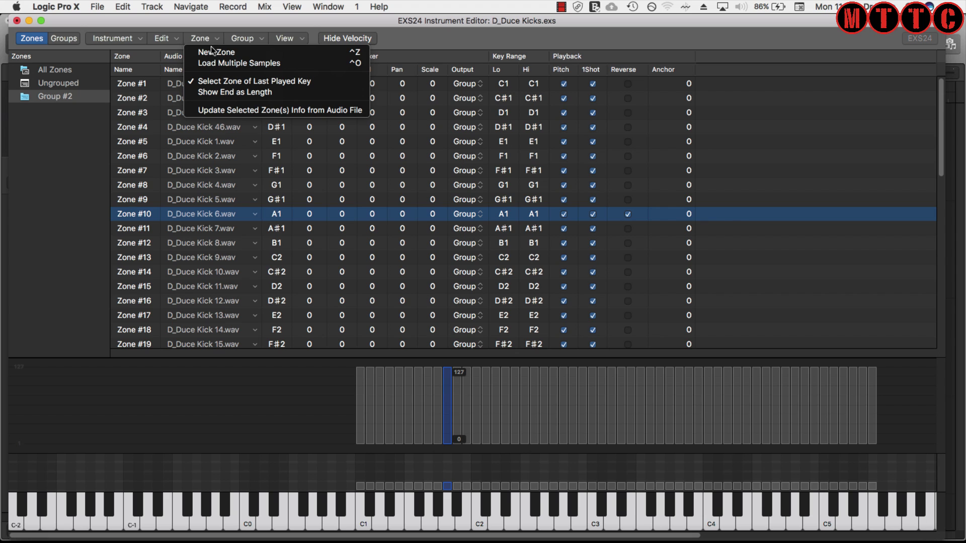
pyautogui.click(214, 52)
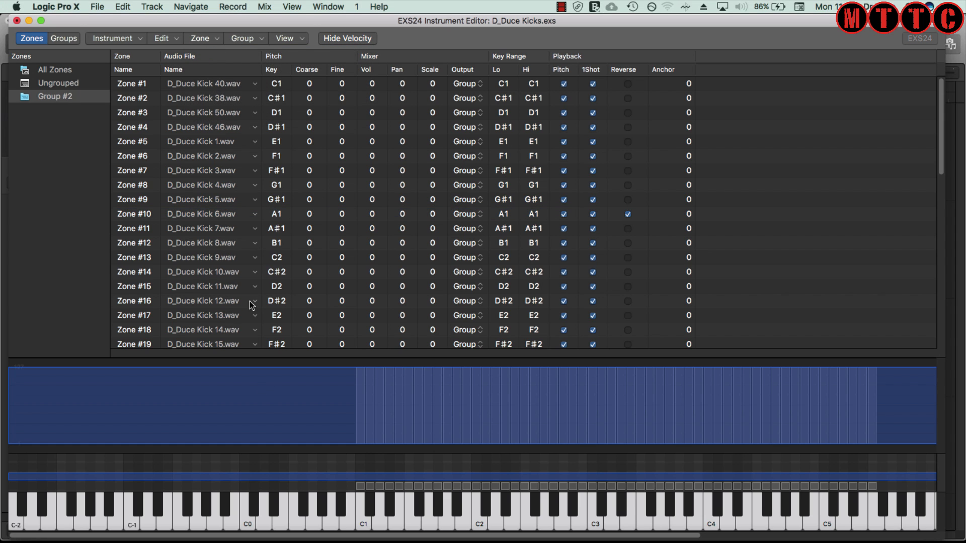
pyautogui.scroll(-15, 931, 151)
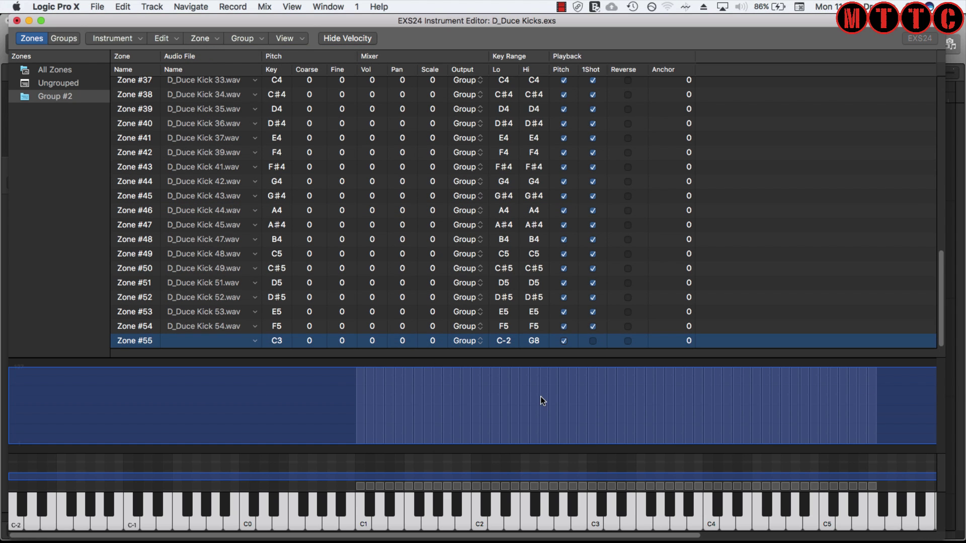
pyautogui.moveTo(501, 340); pyautogui.dragTo(504, 307)
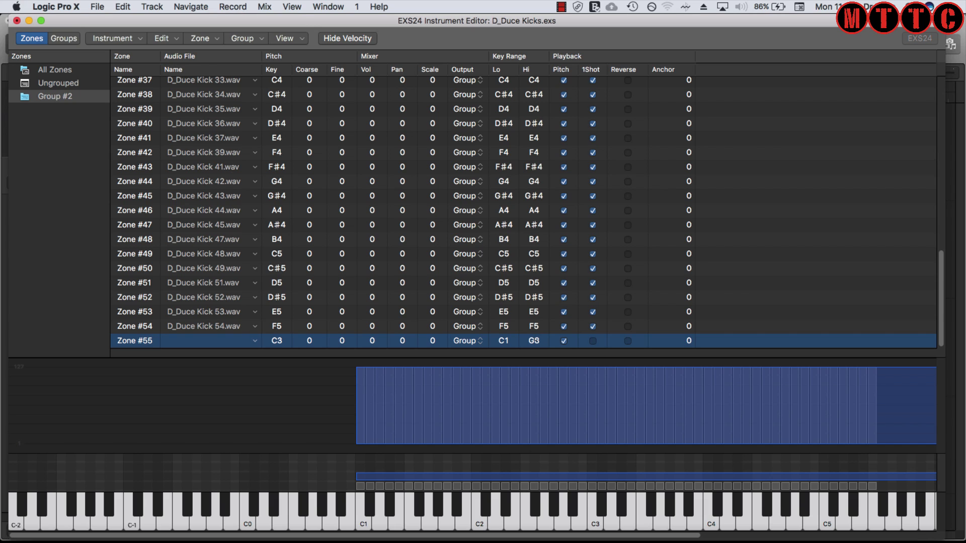
pyautogui.moveTo(534, 341); pyautogui.dragTo(535, 374)
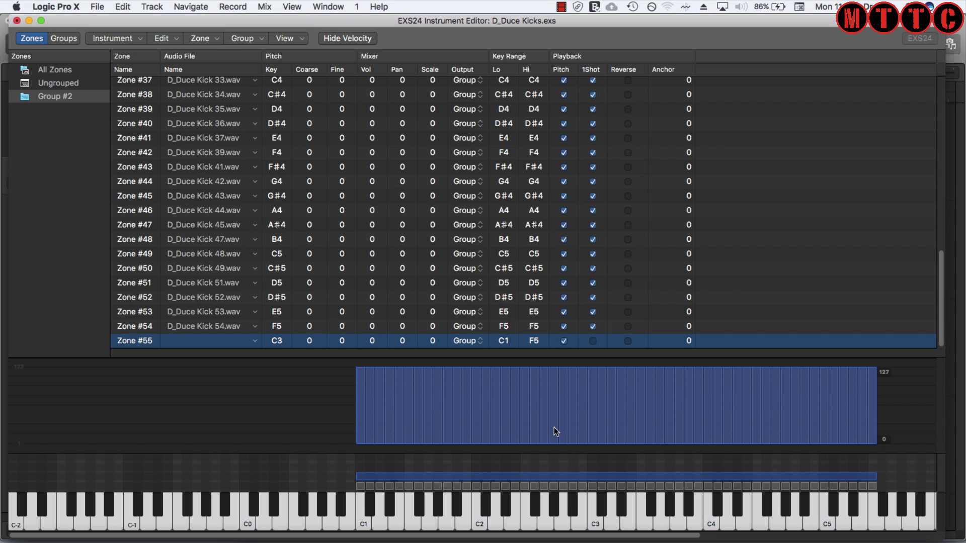
# Load D_Duce Hat 1.wav into the new zone, with pitch playback turned off and one-shot turned on
pyautogui.click(254, 340)
pyautogui.click(280, 348)
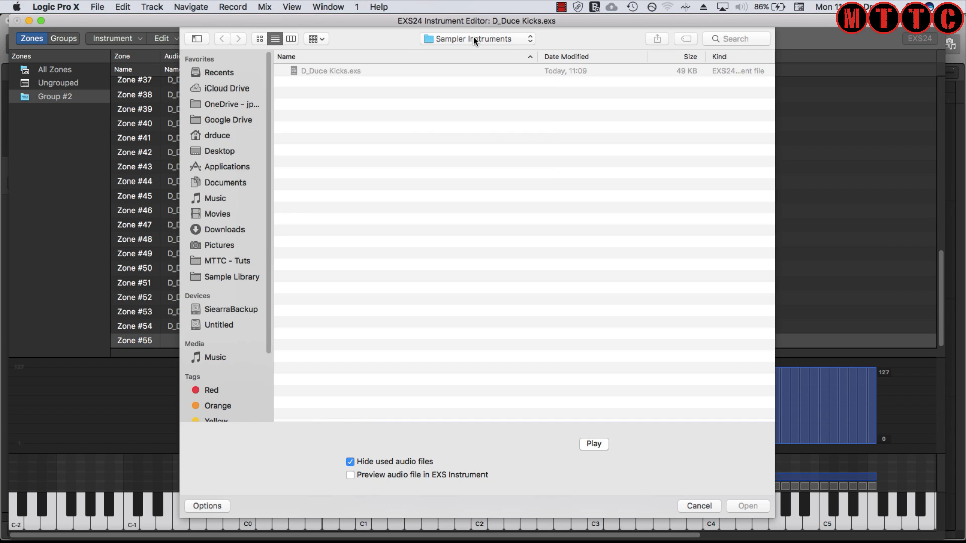
pyautogui.click(473, 37)
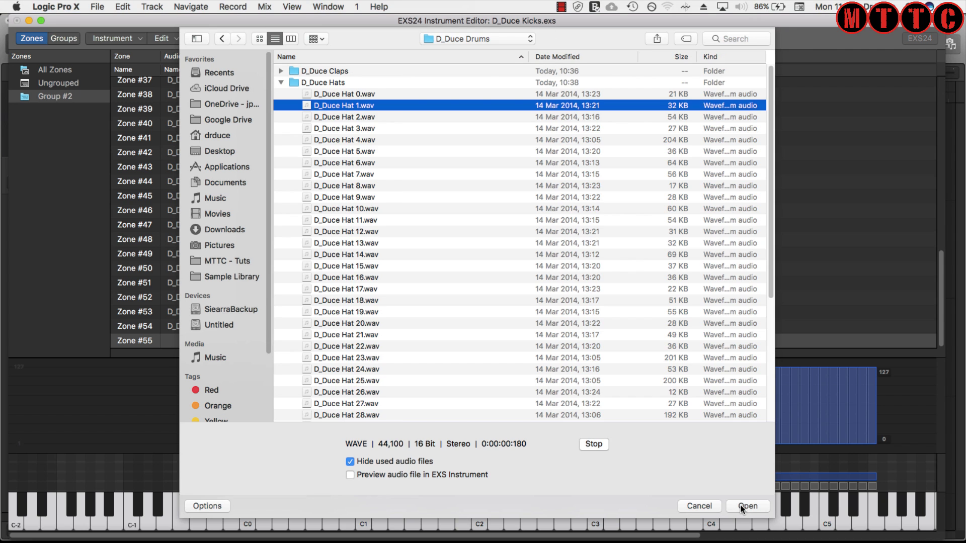
pyautogui.click(748, 506)
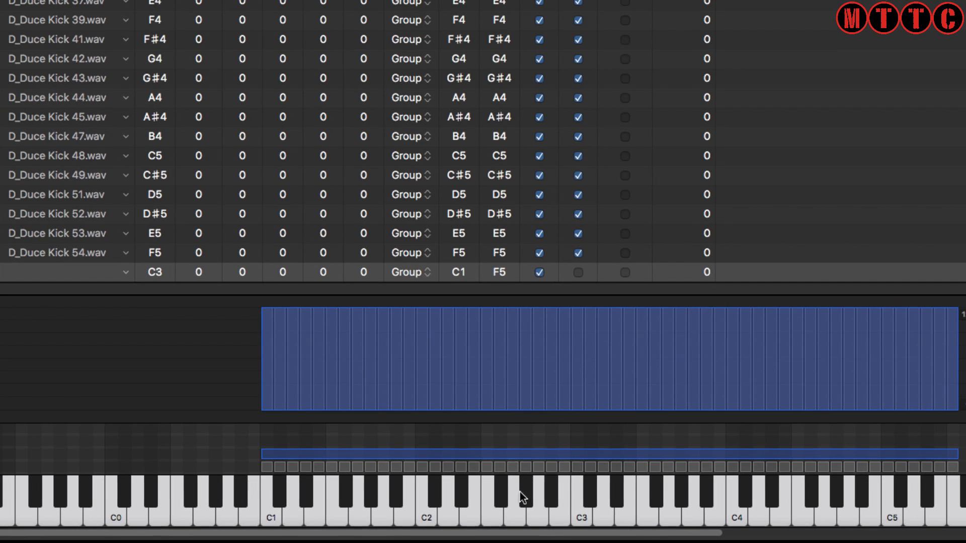
pyautogui.click(540, 272)
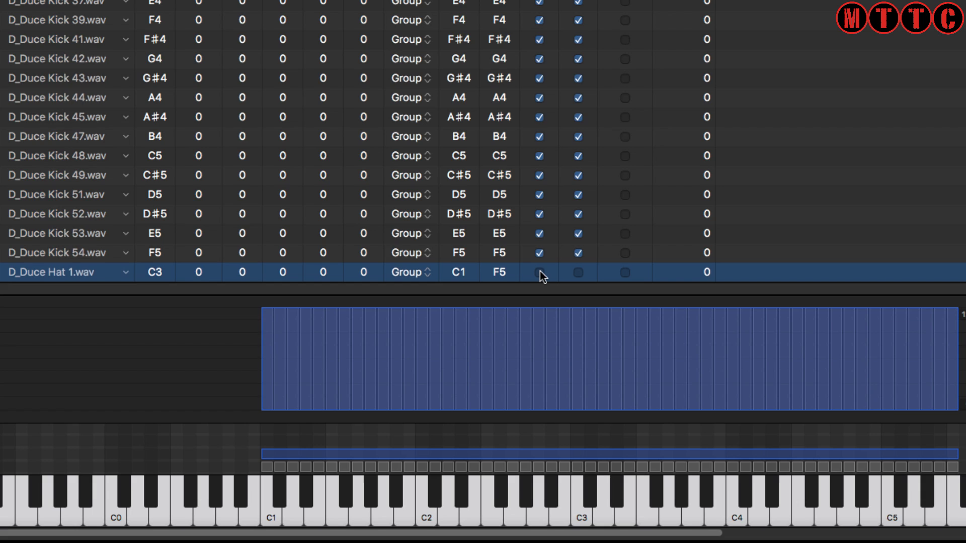
pyautogui.click(578, 272)
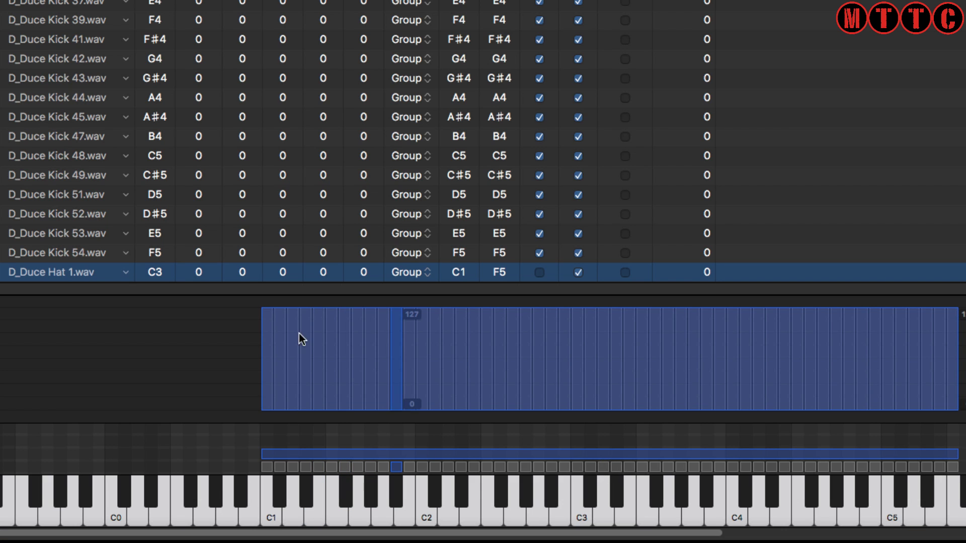
# Try volumes of -96 and 12 on the hat zone and undo the volume changes
pyautogui.click(303, 450)
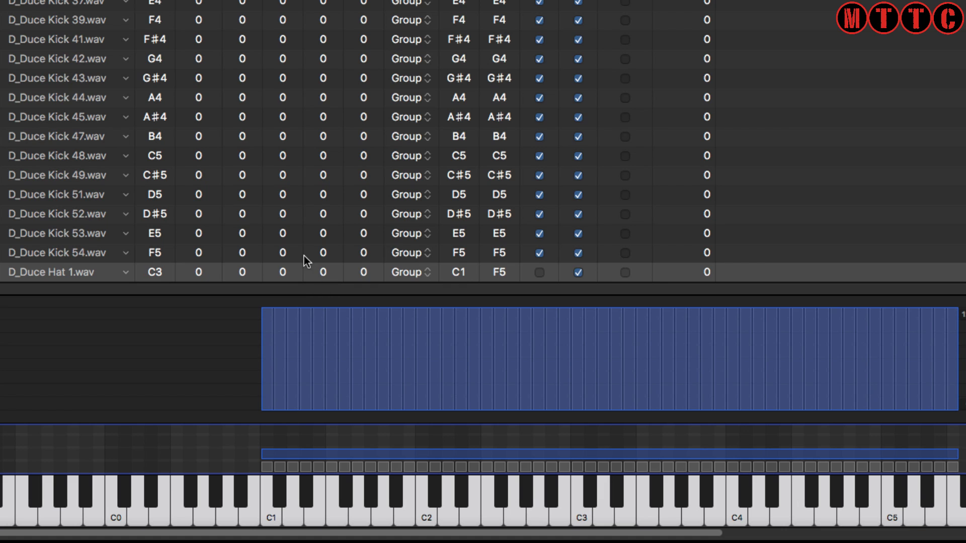
pyautogui.click(282, 270)
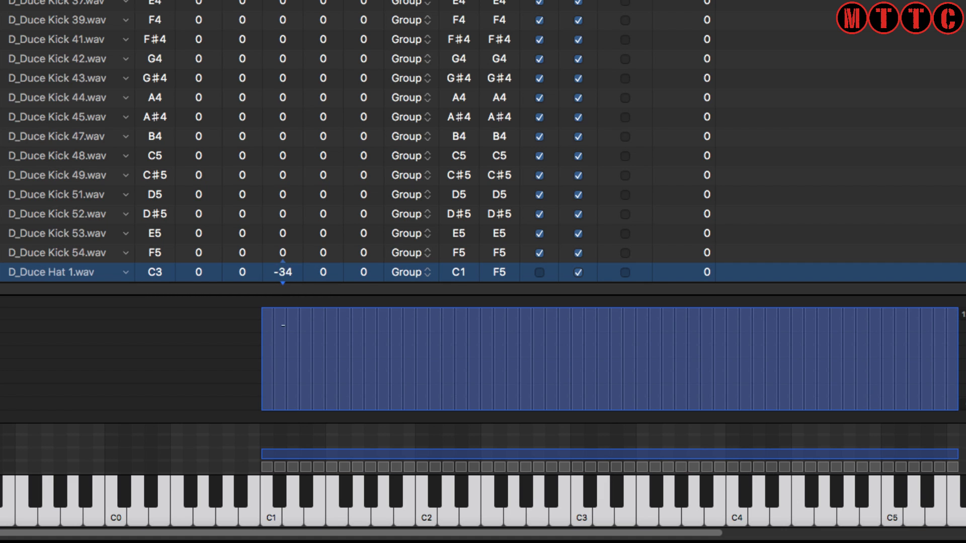
pyautogui.moveTo(283, 273); pyautogui.dragTo(288, 437)
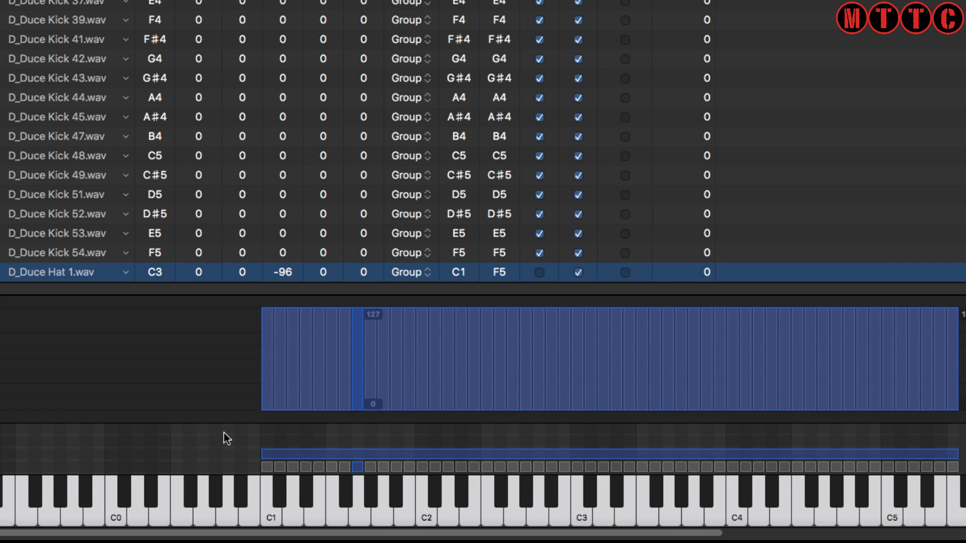
pyautogui.click(231, 395)
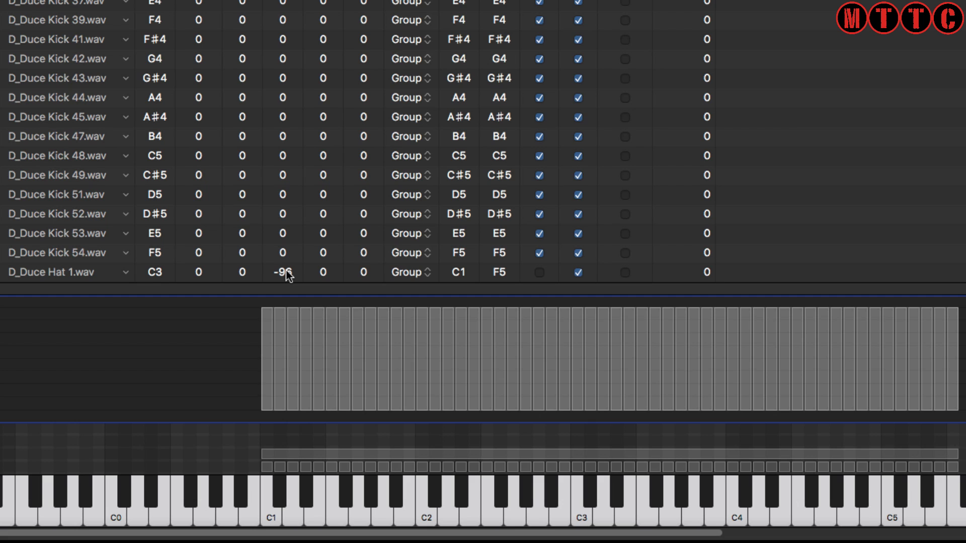
pyautogui.moveTo(283, 272); pyautogui.dragTo(283, 252)
pyautogui.moveTo(289, 169); pyautogui.dragTo(292, 164)
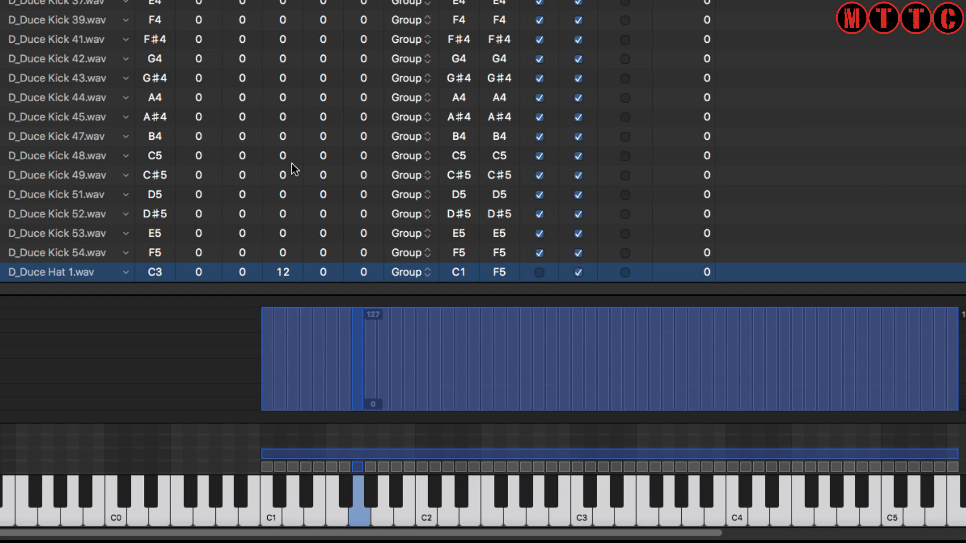
pyautogui.press('super+z')
pyautogui.click(252, 382)
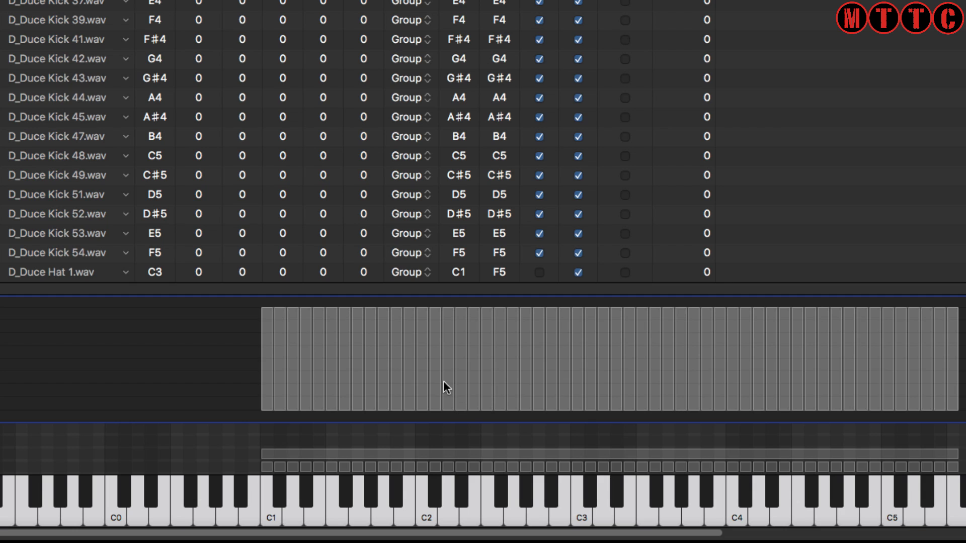
# Display the velocity range settings, enable the velocity range for the hat zone and raise its low limit
pyautogui.click(352, 453)
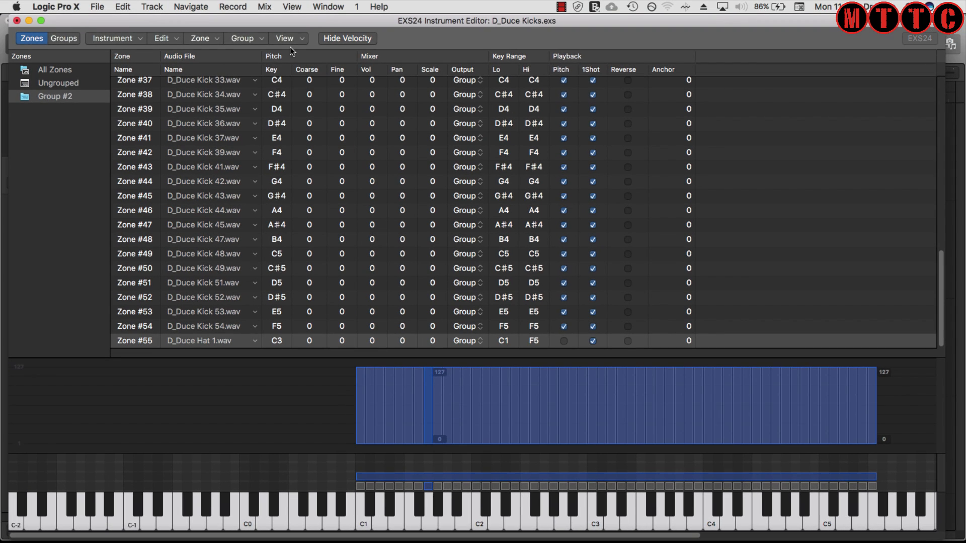
pyautogui.click(293, 39)
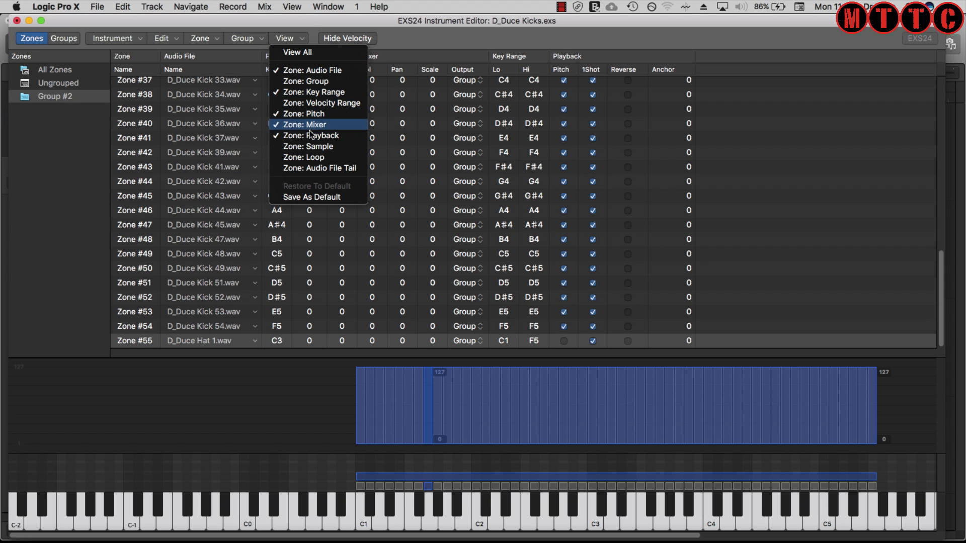
pyautogui.click(315, 104)
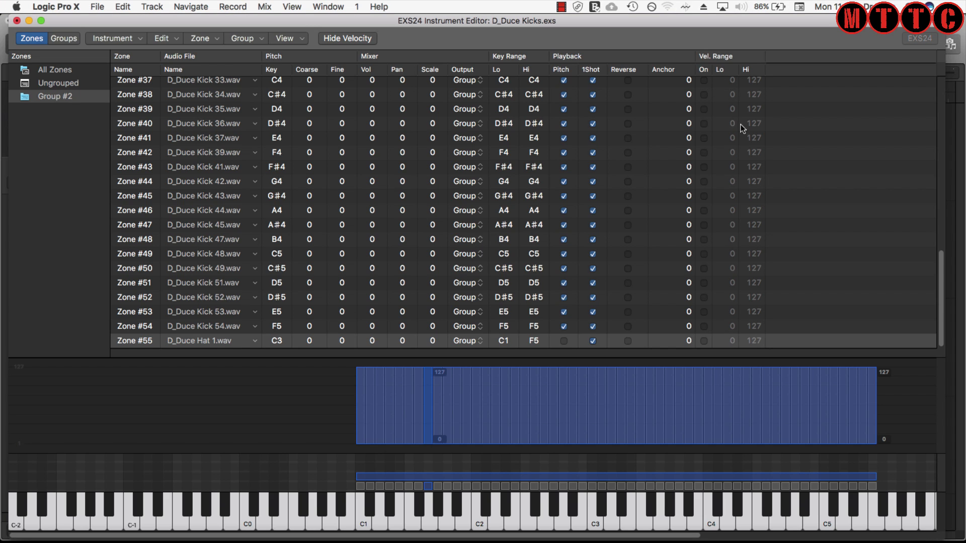
pyautogui.click(703, 341)
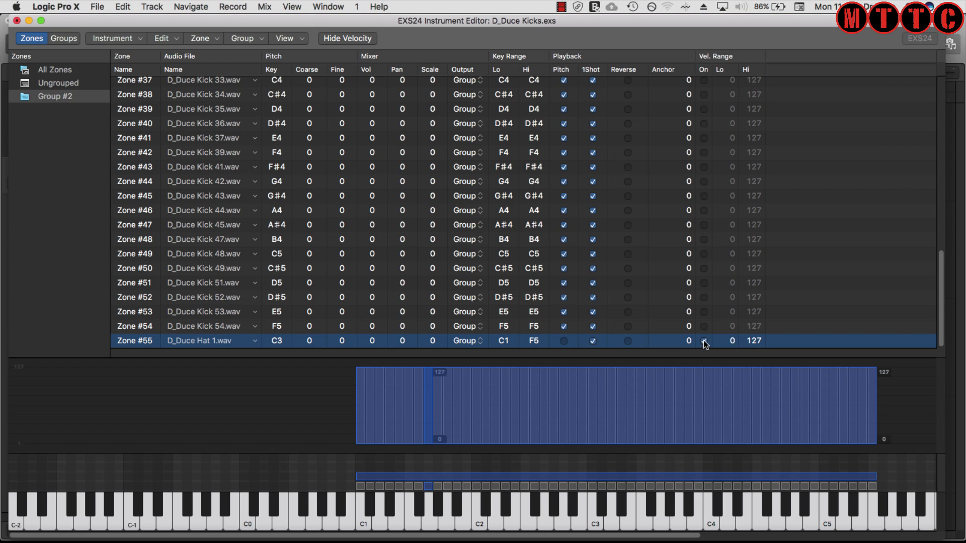
pyautogui.click(438, 473)
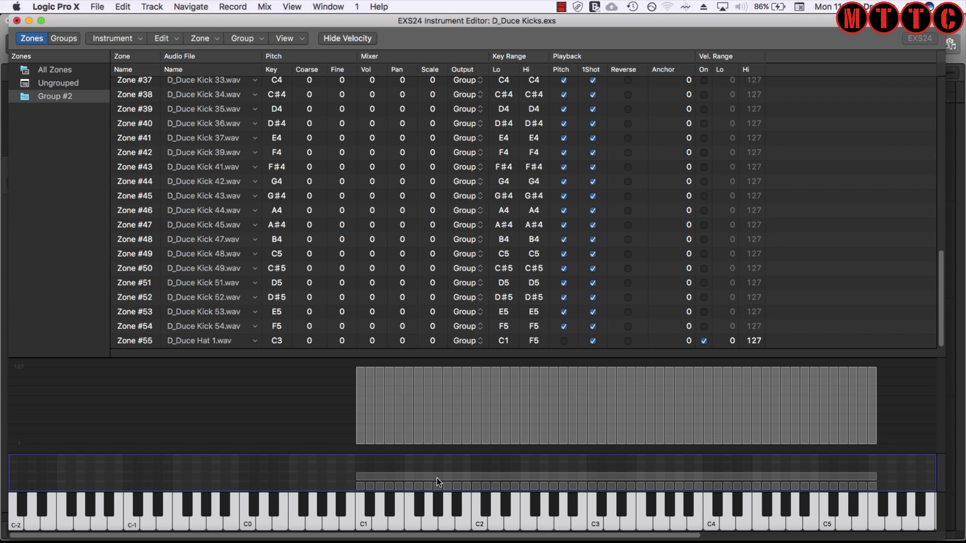
pyautogui.click(401, 478)
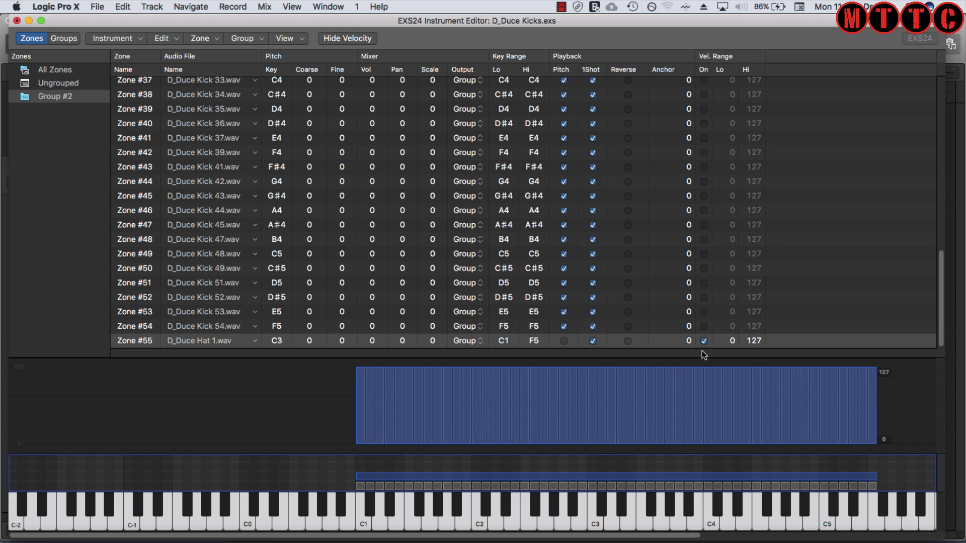
pyautogui.moveTo(729, 341); pyautogui.dragTo(727, 265)
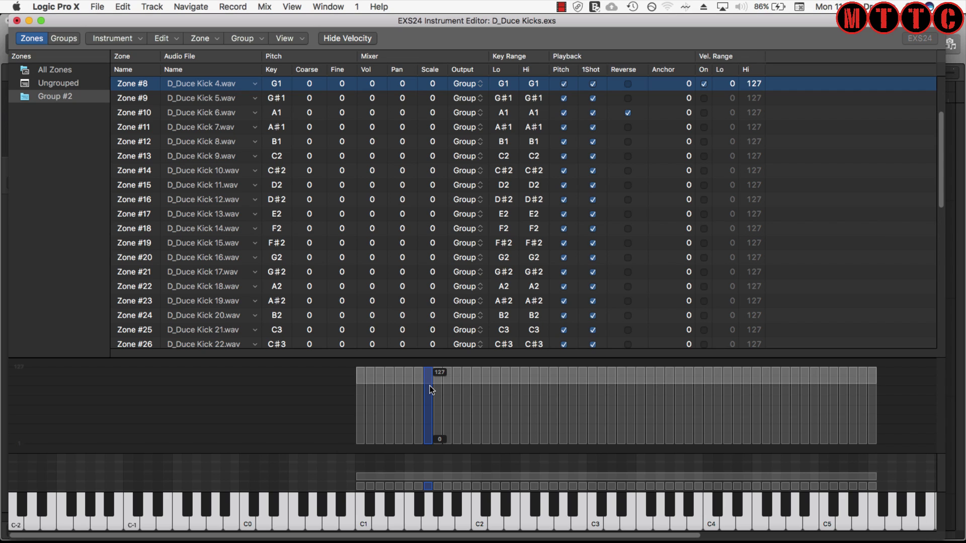
# Save the sampler instrument and return from the instrument editor to the EXS24 plug-in window
pyautogui.click(115, 37)
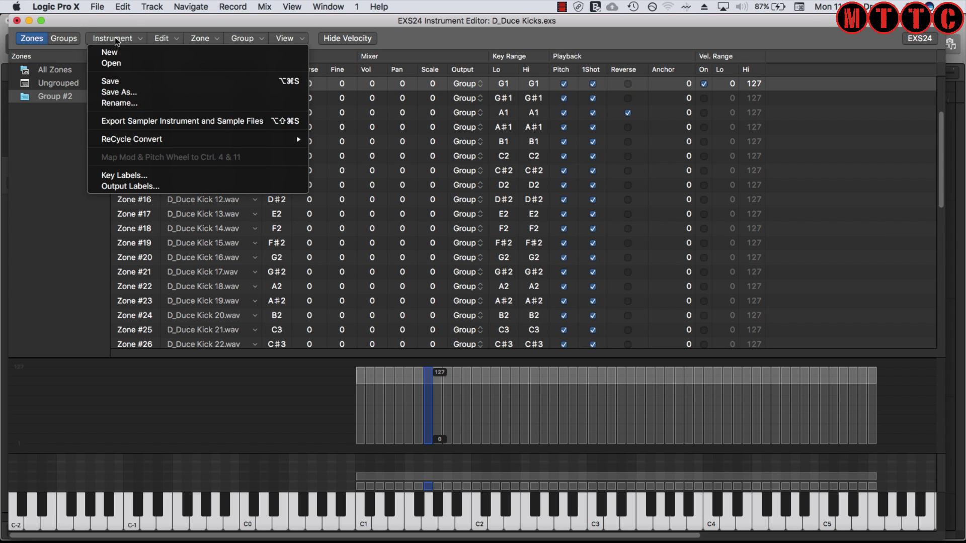
pyautogui.click(119, 83)
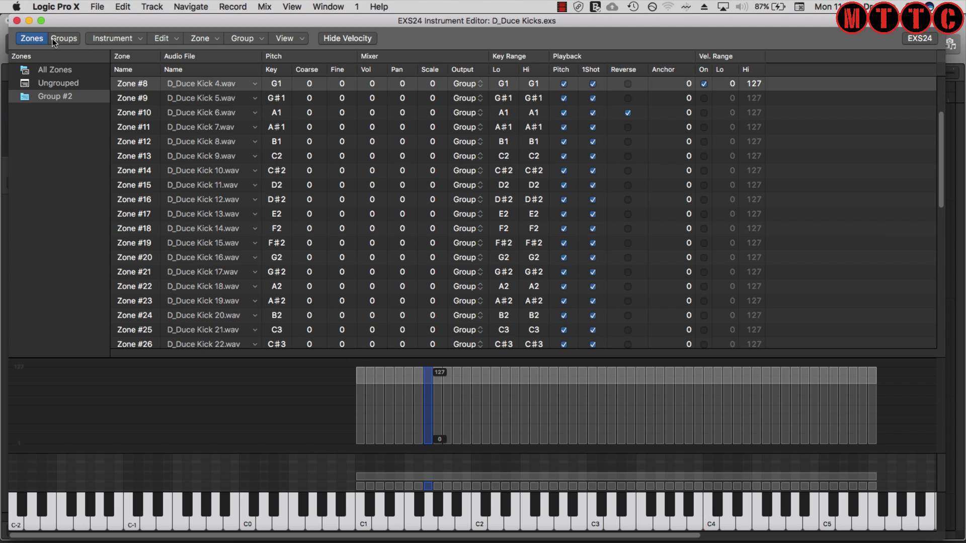
pyautogui.click(17, 21)
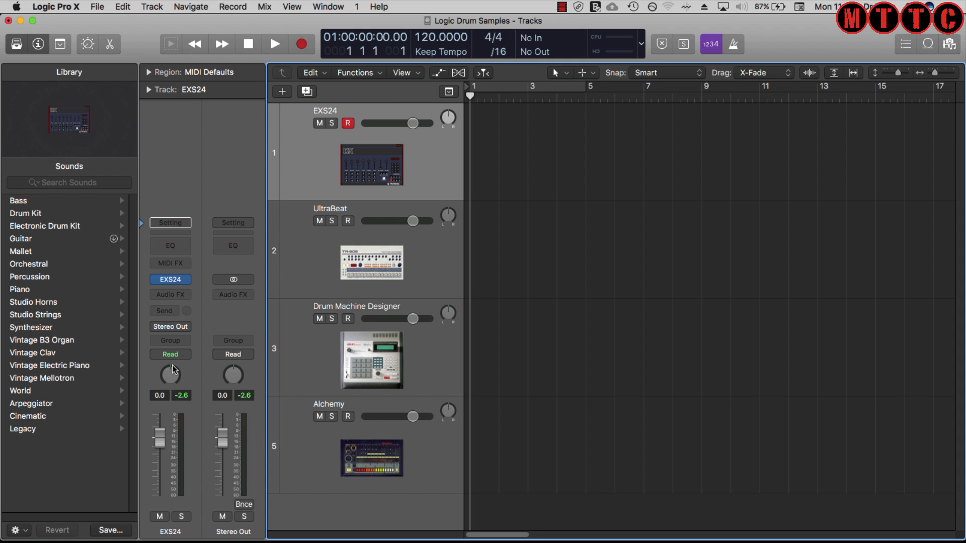
pyautogui.click(172, 280)
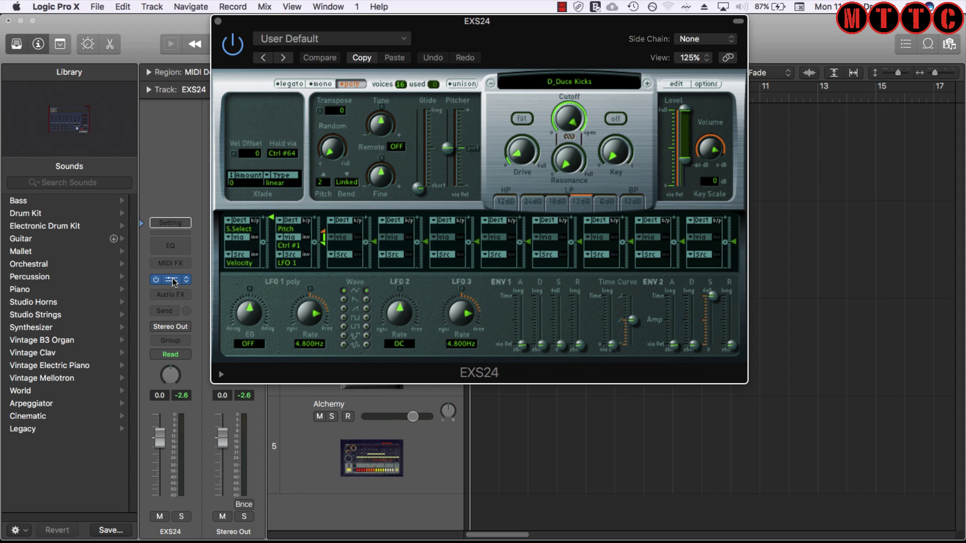
# Switch on the EXS24 filter, enable its fat option and adjust the cutoff, drive and resonance
pyautogui.moveTo(523, 43); pyautogui.dragTo(532, 107)
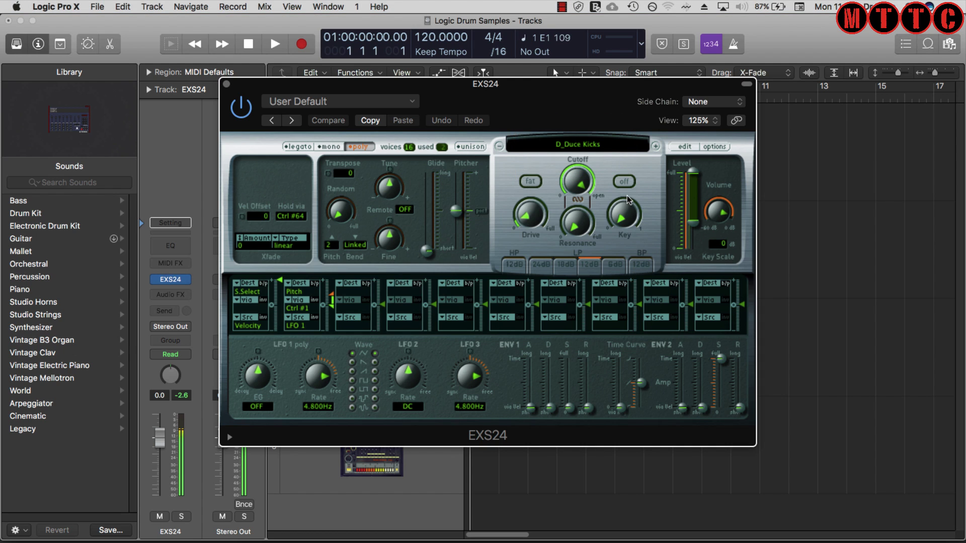
pyautogui.click(625, 182)
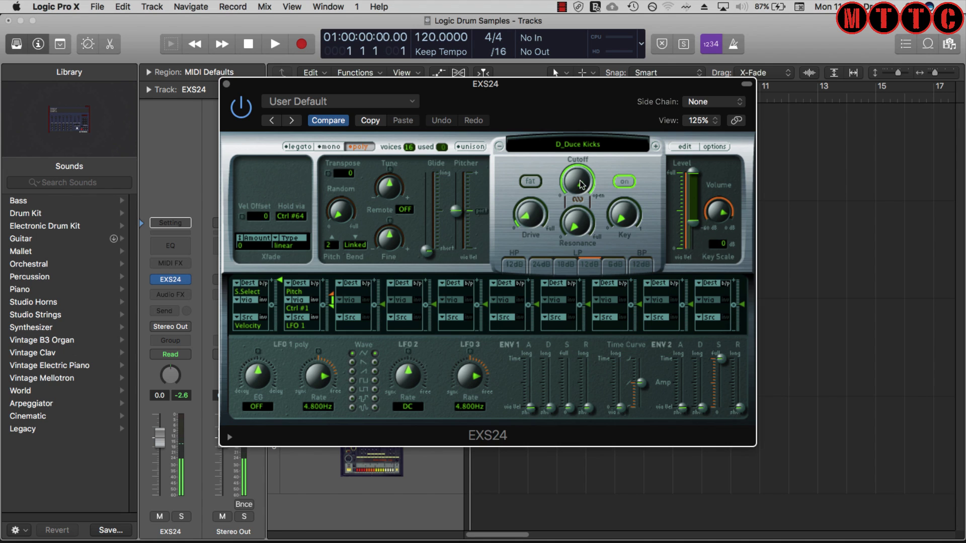
pyautogui.click(530, 181)
pyautogui.moveTo(587, 179); pyautogui.dragTo(563, 188)
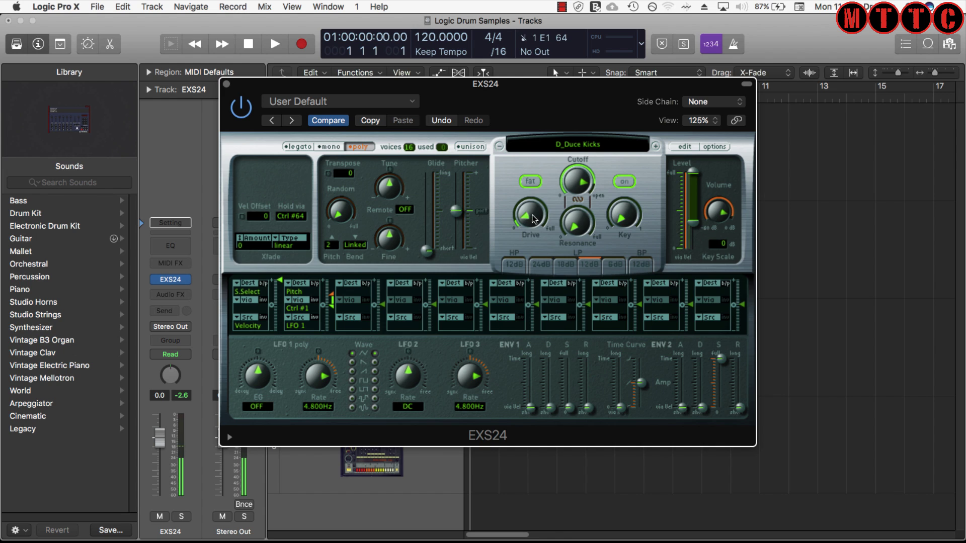
pyautogui.moveTo(529, 217); pyautogui.dragTo(529, 187)
pyautogui.moveTo(564, 217); pyautogui.dragTo(535, 208)
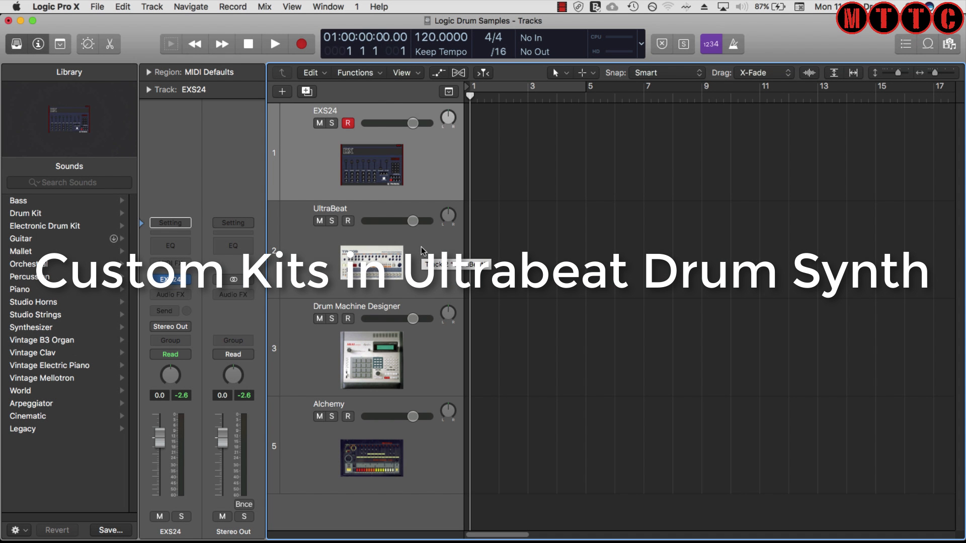
# Select the UltraBeat track, open its Ultrabeat plug-in and reposition the plug-in window
pyautogui.click(422, 251)
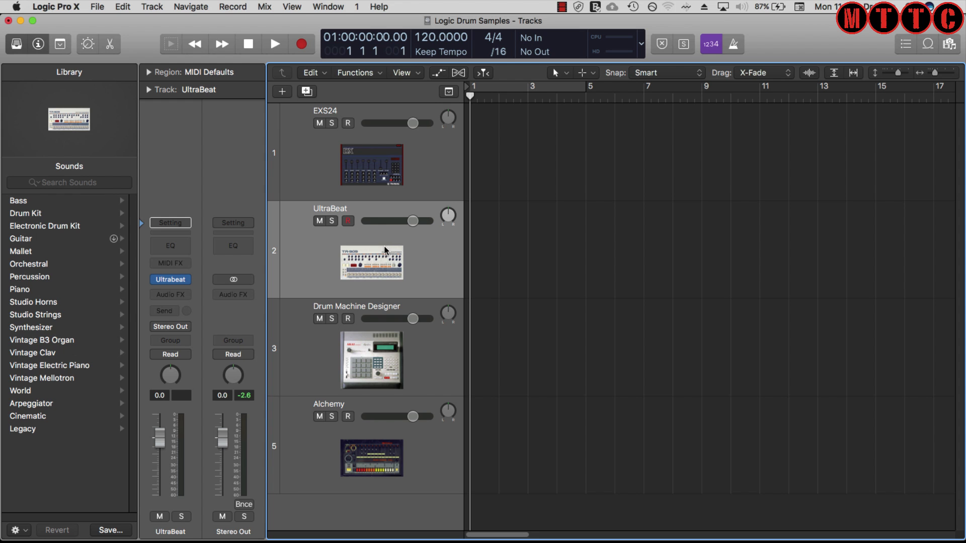
pyautogui.click(172, 279)
pyautogui.moveTo(385, 49); pyautogui.dragTo(543, 13)
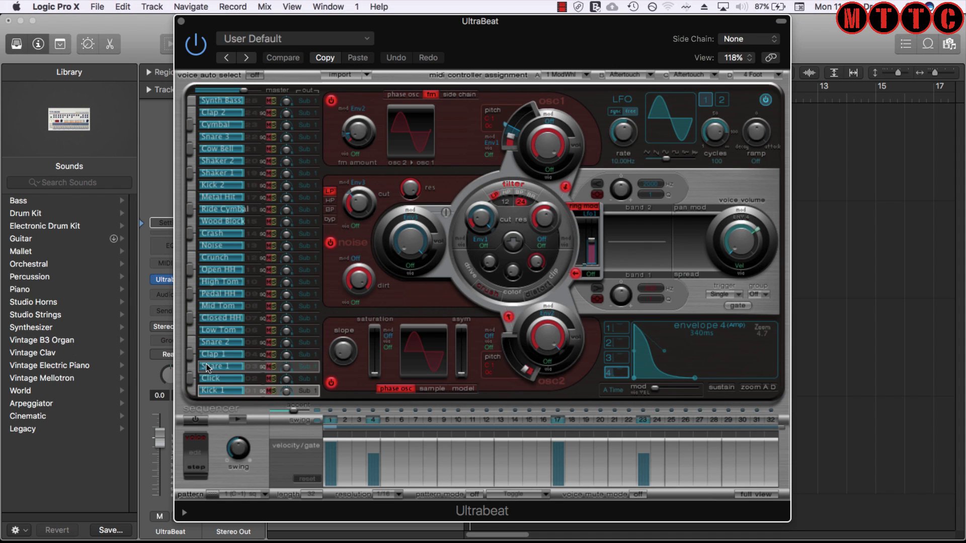
pyautogui.moveTo(562, 23); pyautogui.dragTo(574, 22)
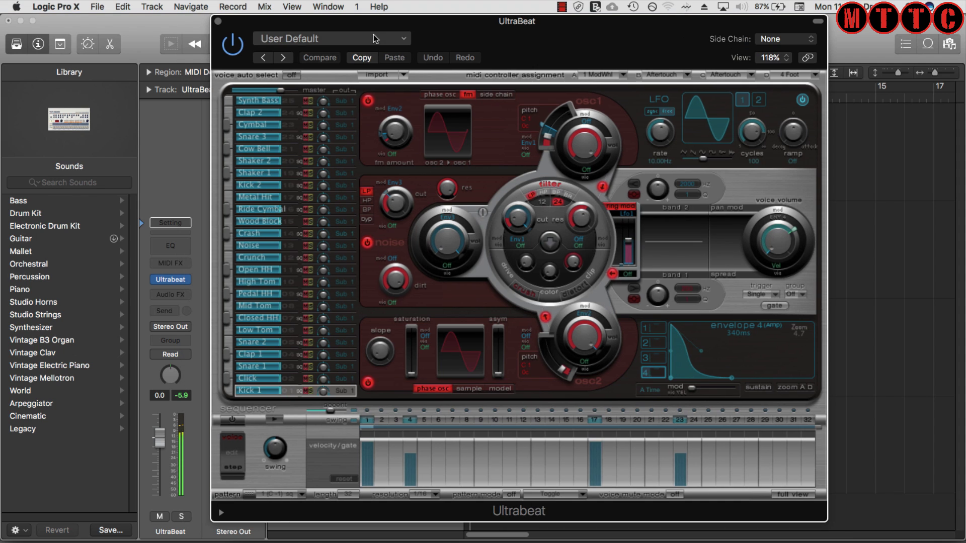
# Load the Tutorial Kit preset from Ultrabeat's tutorial settings
pyautogui.click(303, 43)
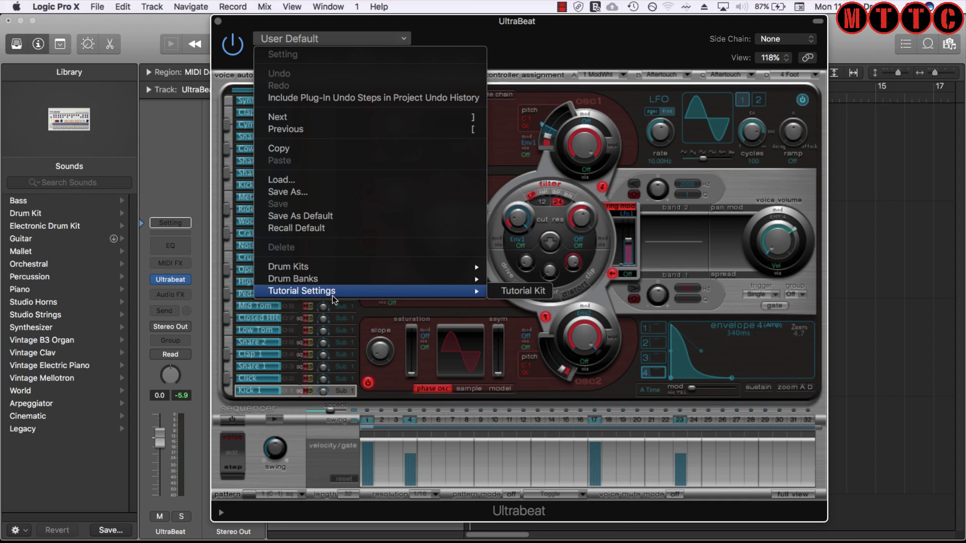
pyautogui.moveTo(342, 292)
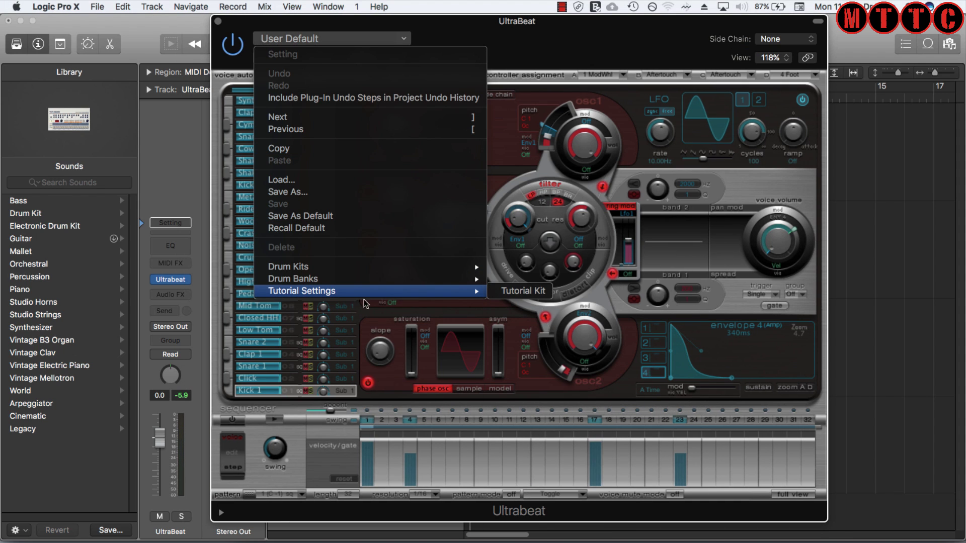
pyautogui.click(523, 291)
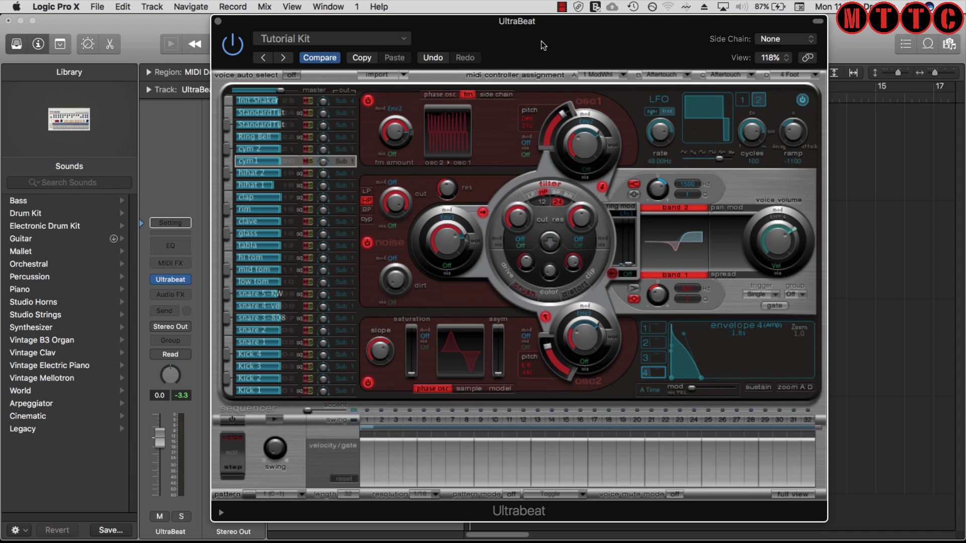
pyautogui.moveTo(541, 40); pyautogui.dragTo(539, 36)
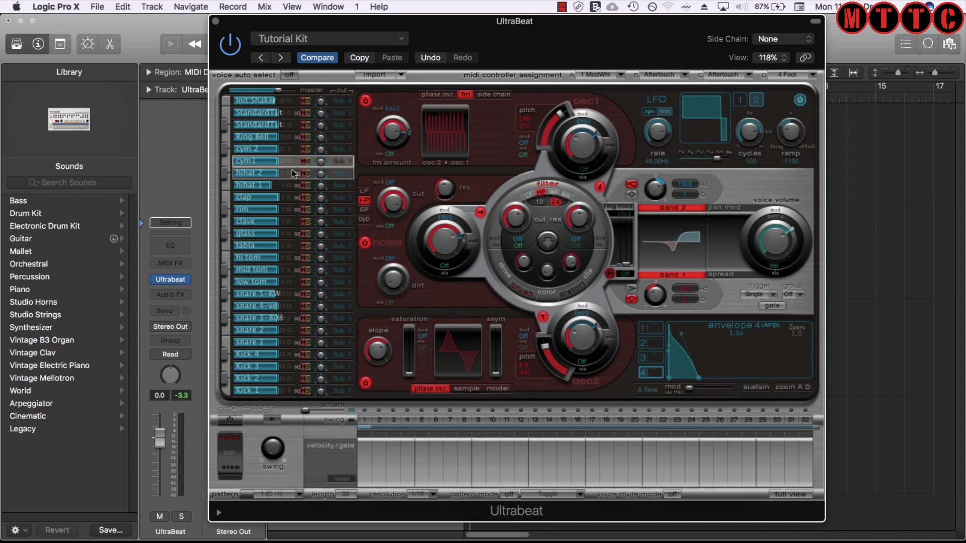
pyautogui.click(329, 44)
pyautogui.moveTo(469, 290)
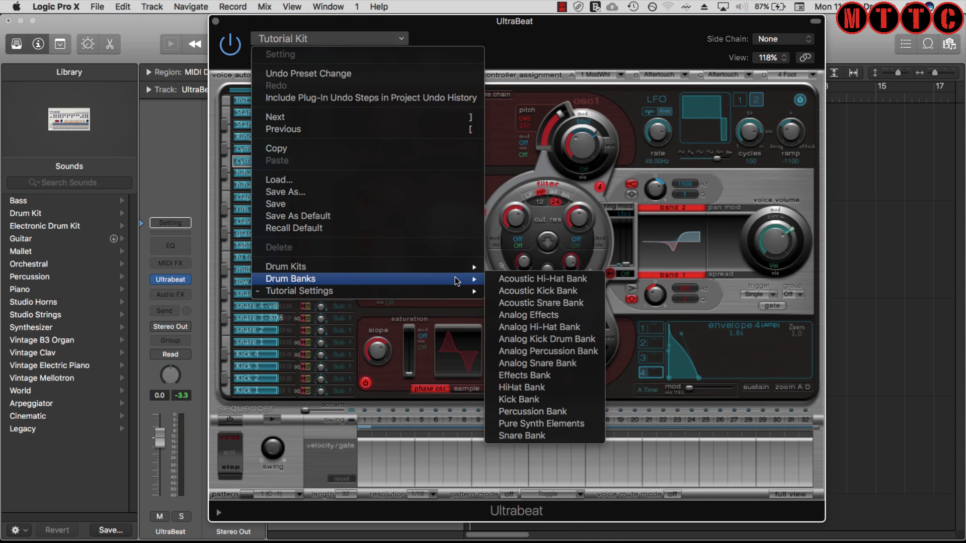
pyautogui.moveTo(421, 293)
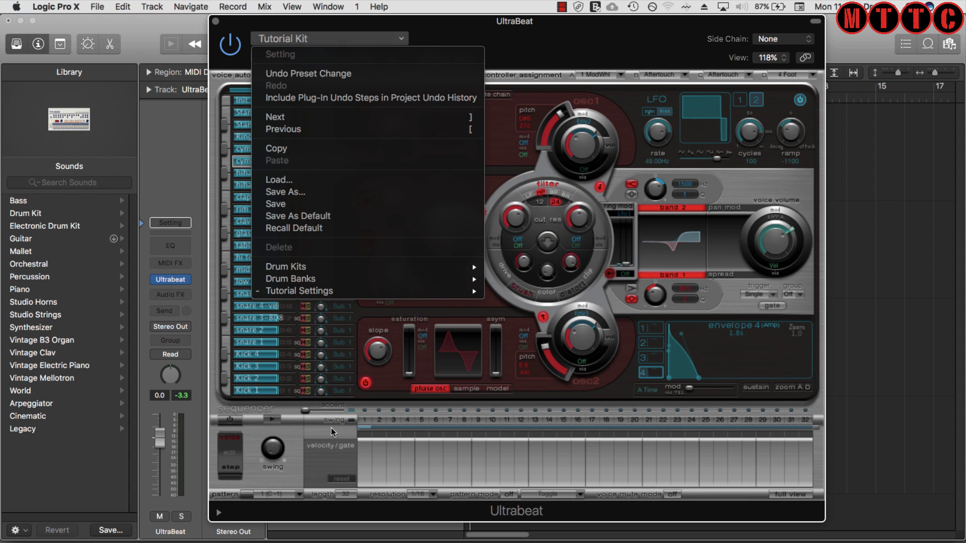
pyautogui.click(291, 436)
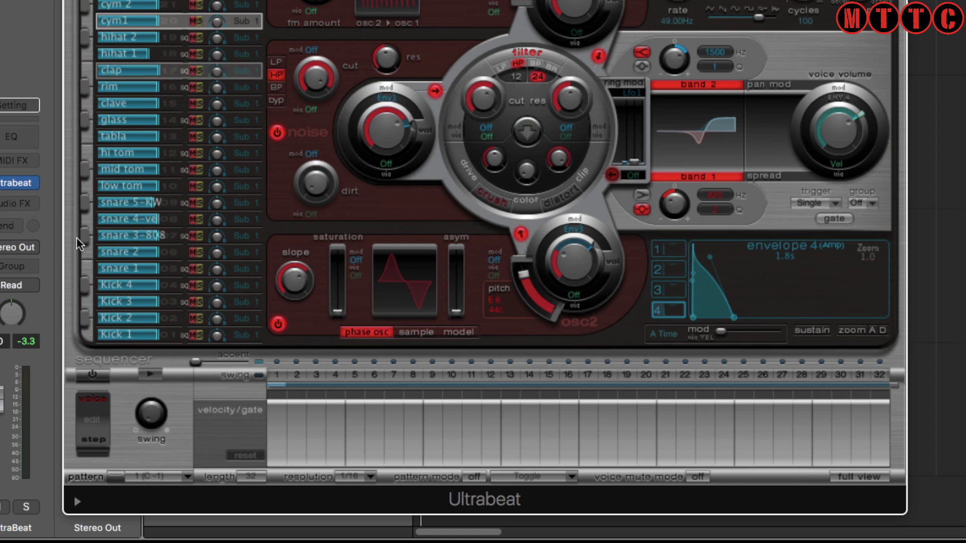
# Initialise the Kick 1 and Kick 2 voices as Sample voices and trigger both slots to check them
pyautogui.rightClick(128, 341)
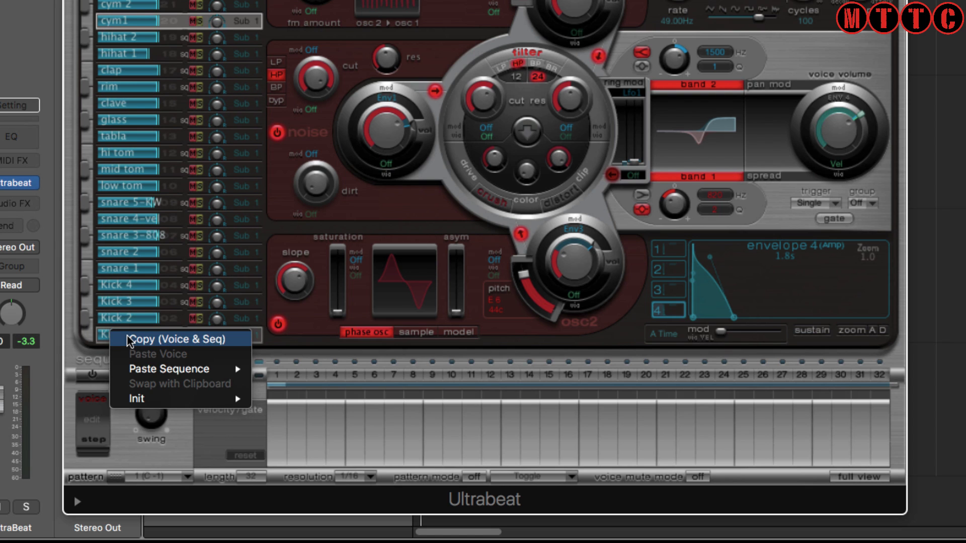
pyautogui.moveTo(165, 402)
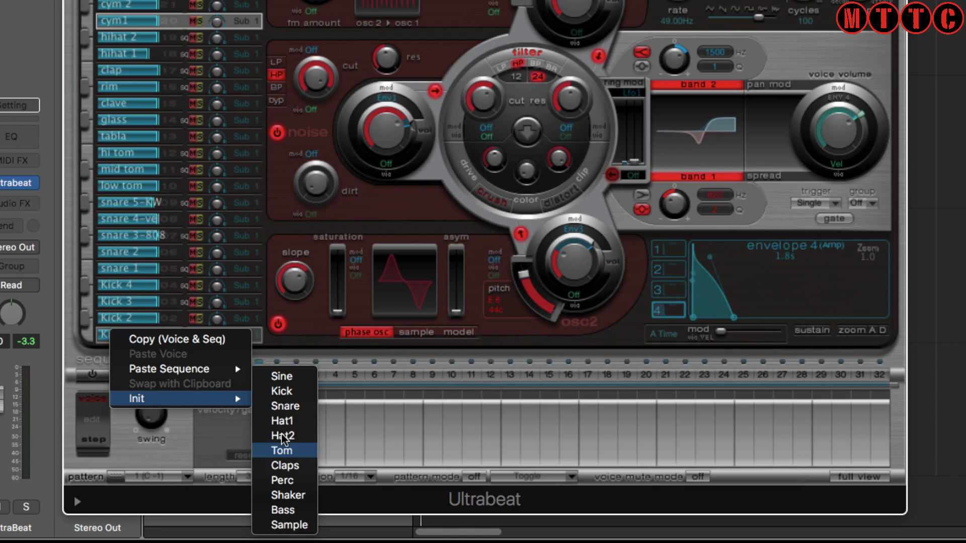
pyautogui.click(300, 526)
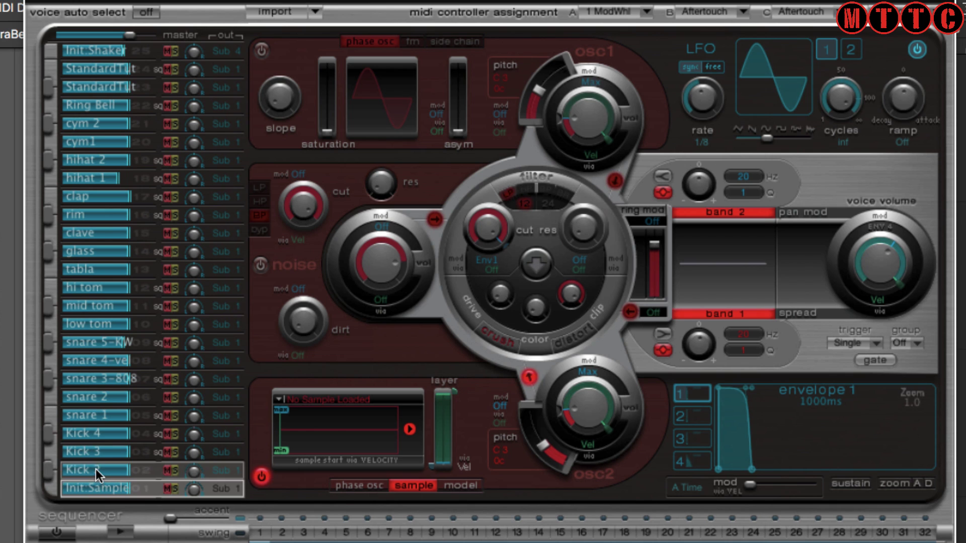
pyautogui.rightClick(110, 268)
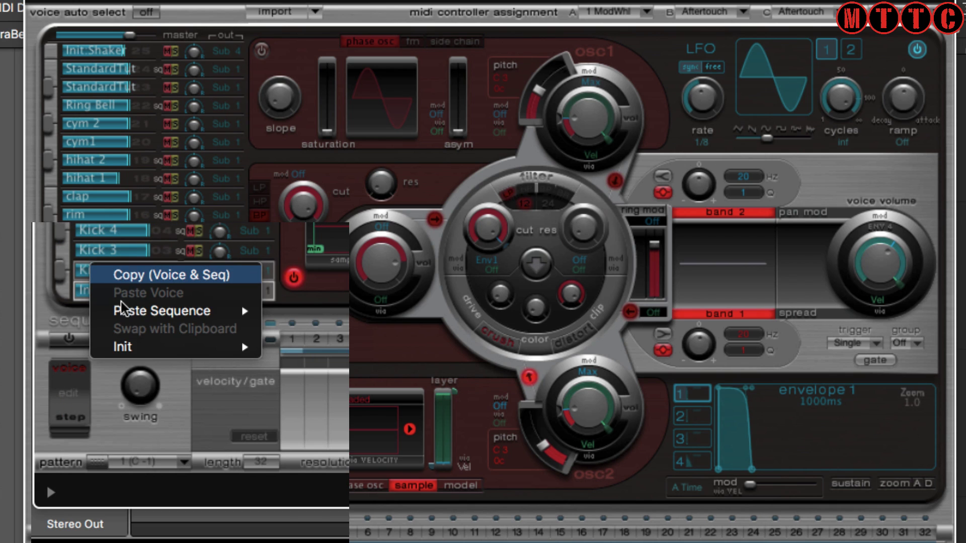
pyautogui.moveTo(141, 351)
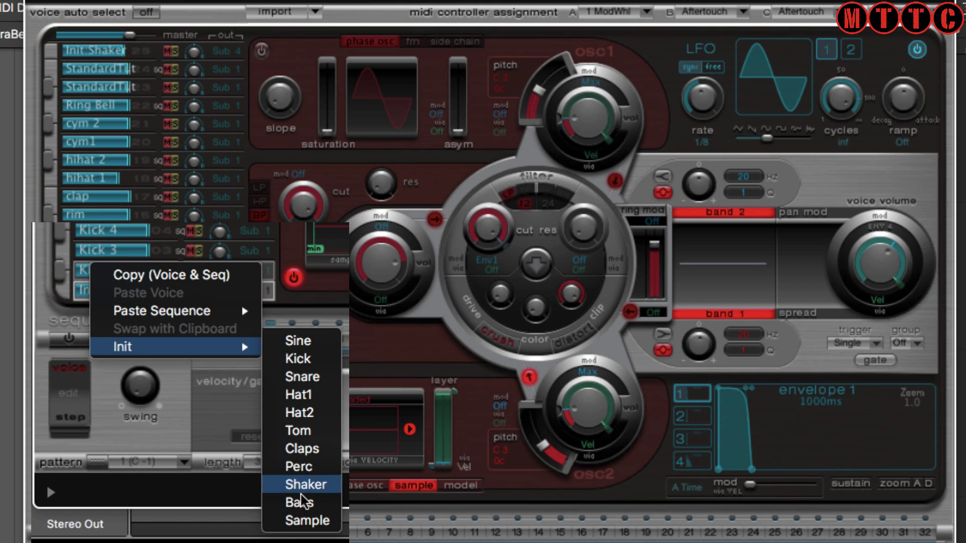
pyautogui.click(308, 522)
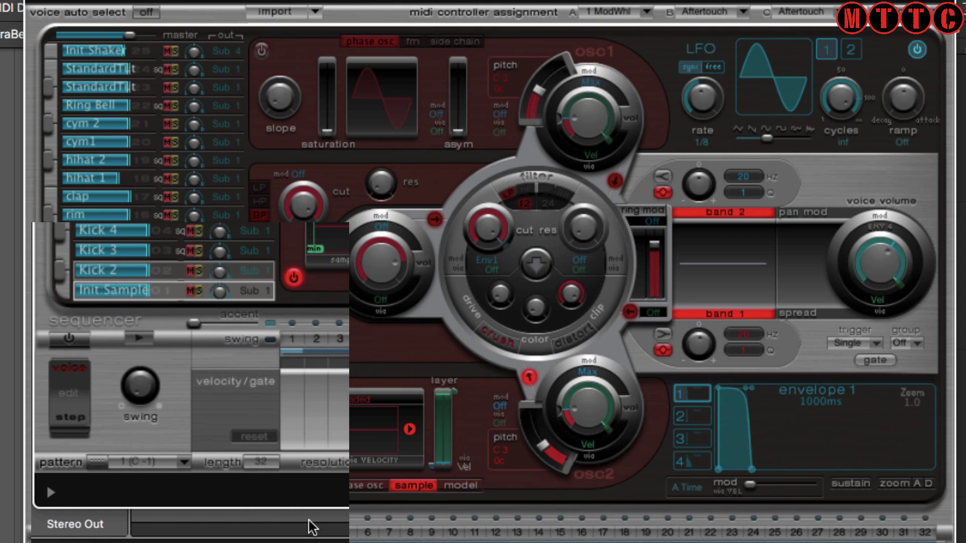
pyautogui.click(61, 291)
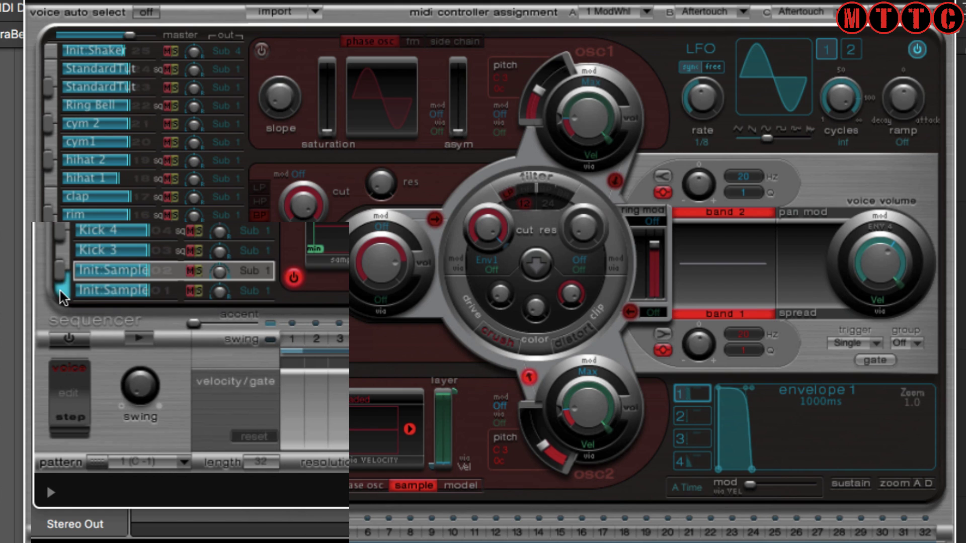
pyautogui.click(61, 265)
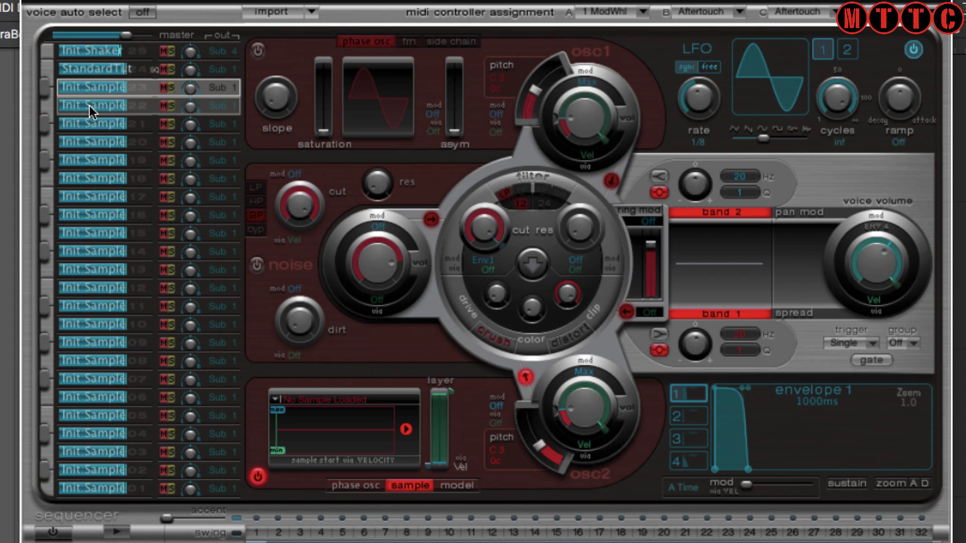
# Copy the Init Sample voice in slot 22 and paste it over the remaining voices in slots 24 and 25
pyautogui.rightClick(91, 110)
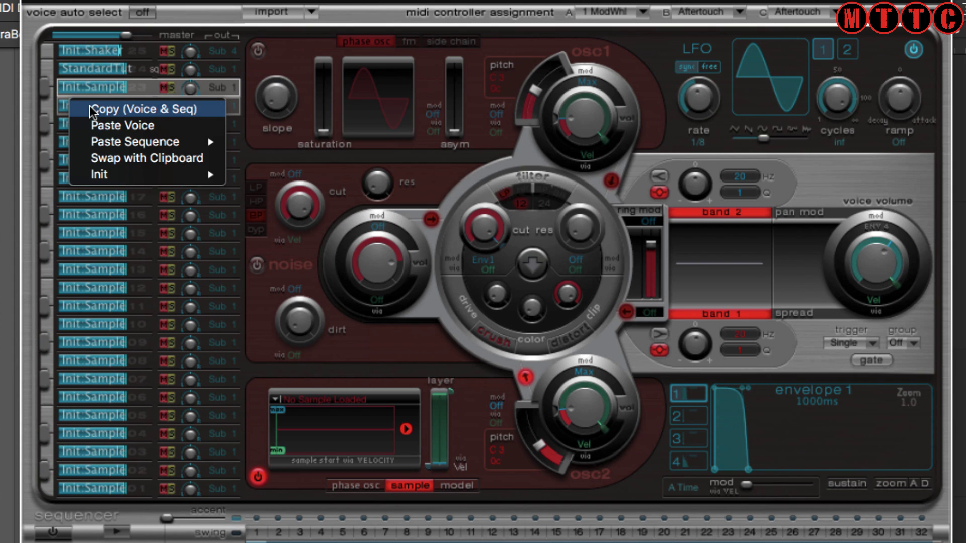
pyautogui.click(119, 111)
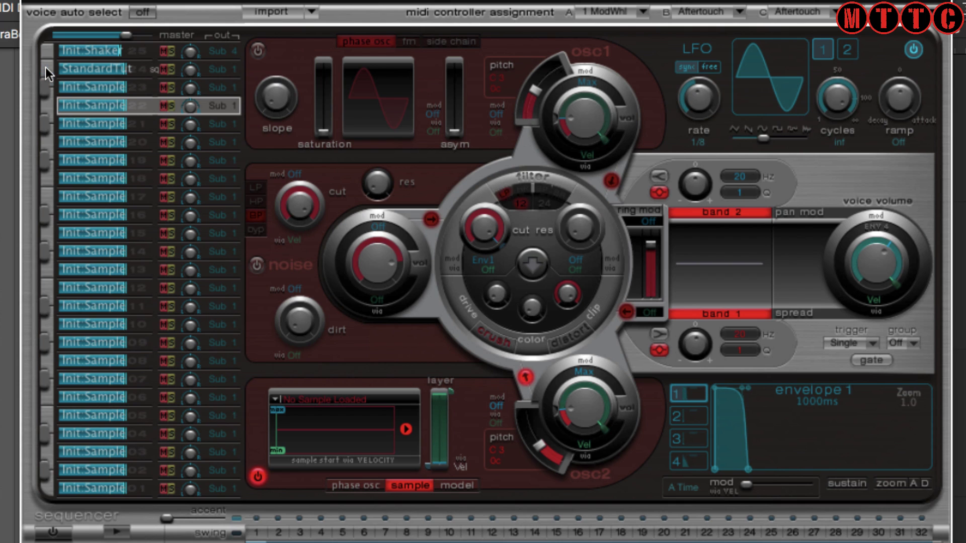
pyautogui.rightClick(76, 71)
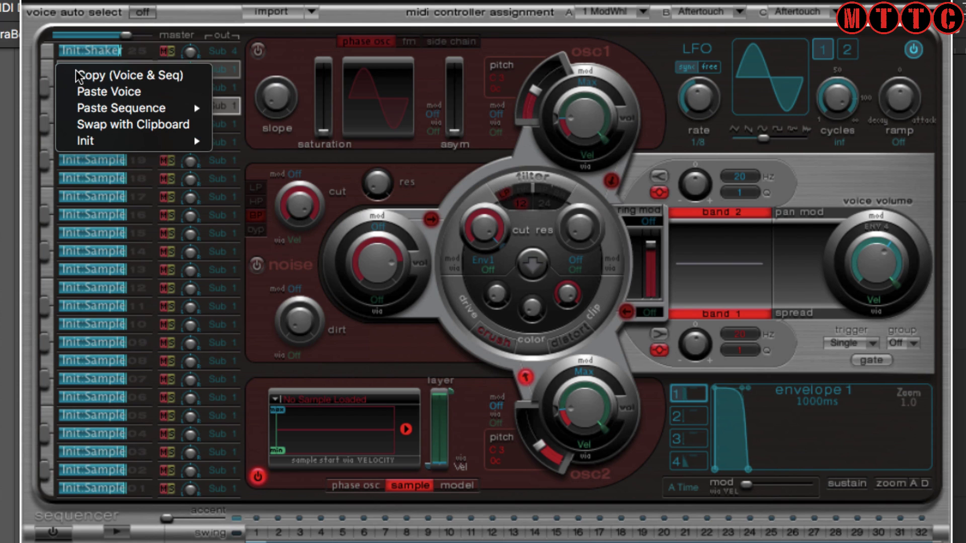
pyautogui.click(95, 92)
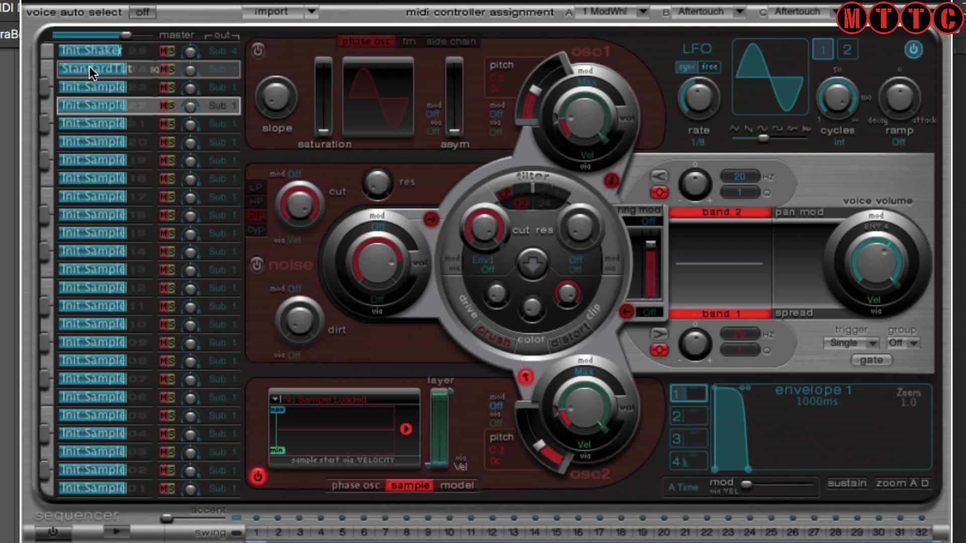
pyautogui.click(82, 50)
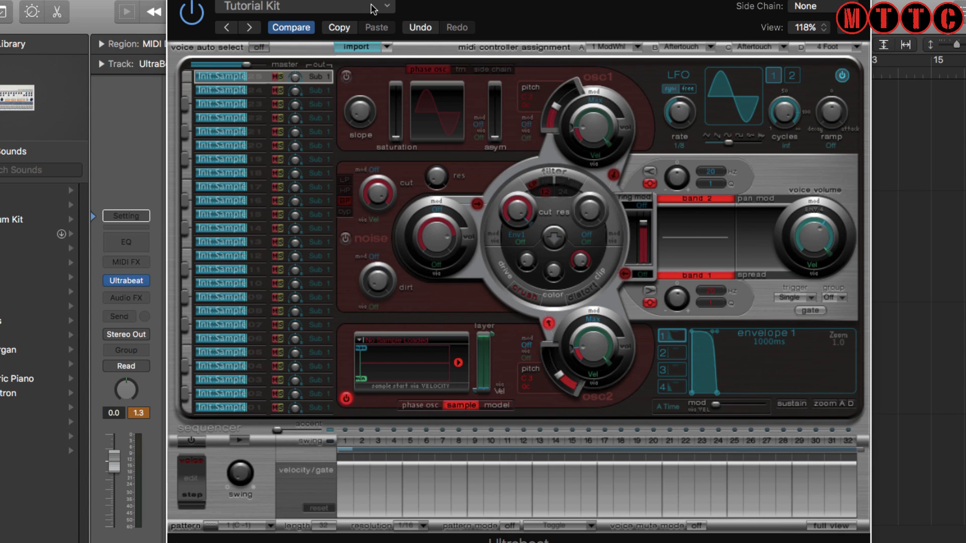
# Save the blanked Ultrabeat setting as Empty Kit and close the plug-in window
pyautogui.click(376, 7)
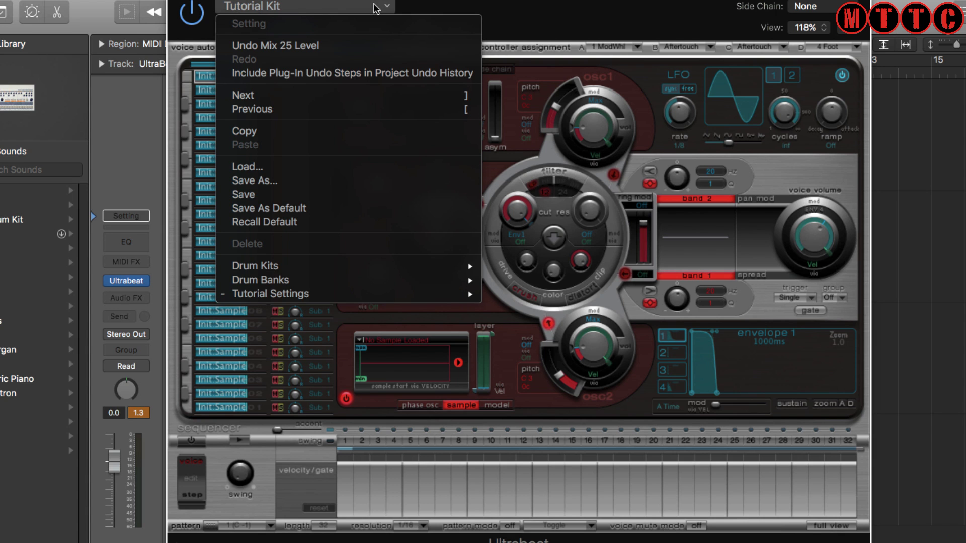
pyautogui.click(328, 180)
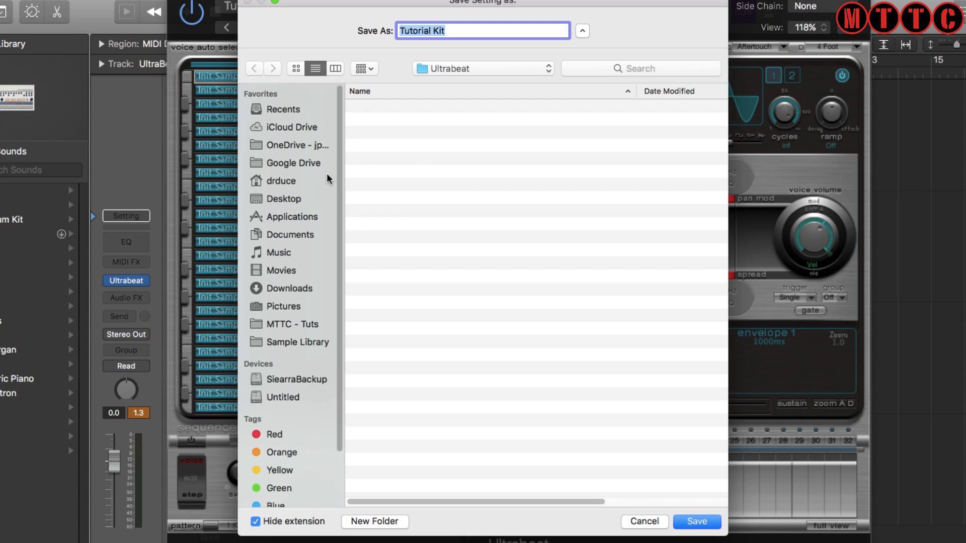
pyautogui.write('Empty Kit')
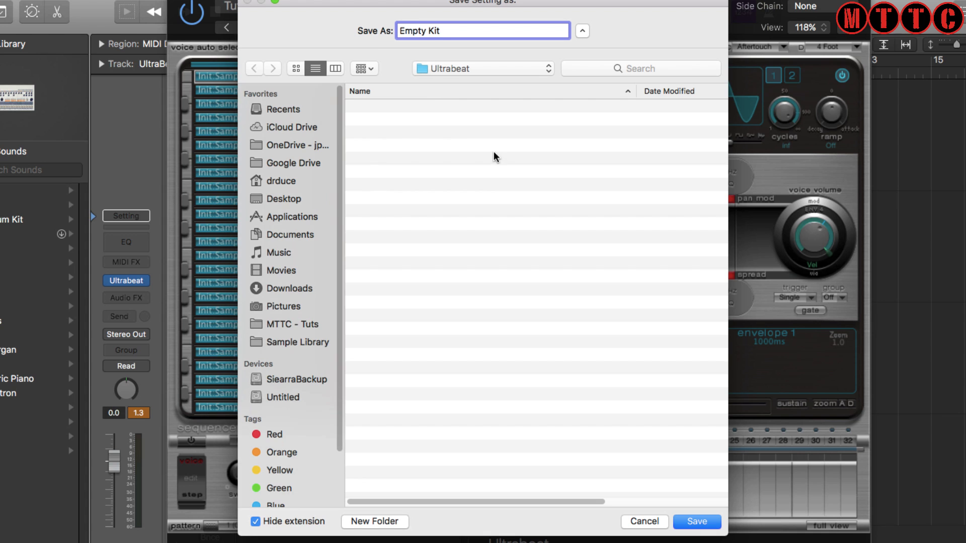
pyautogui.click(693, 522)
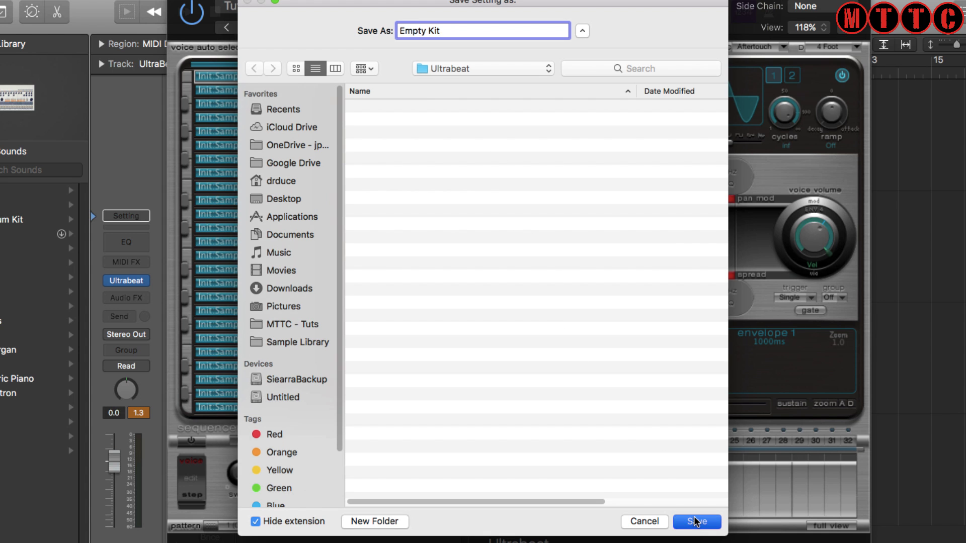
pyautogui.press('super+w')
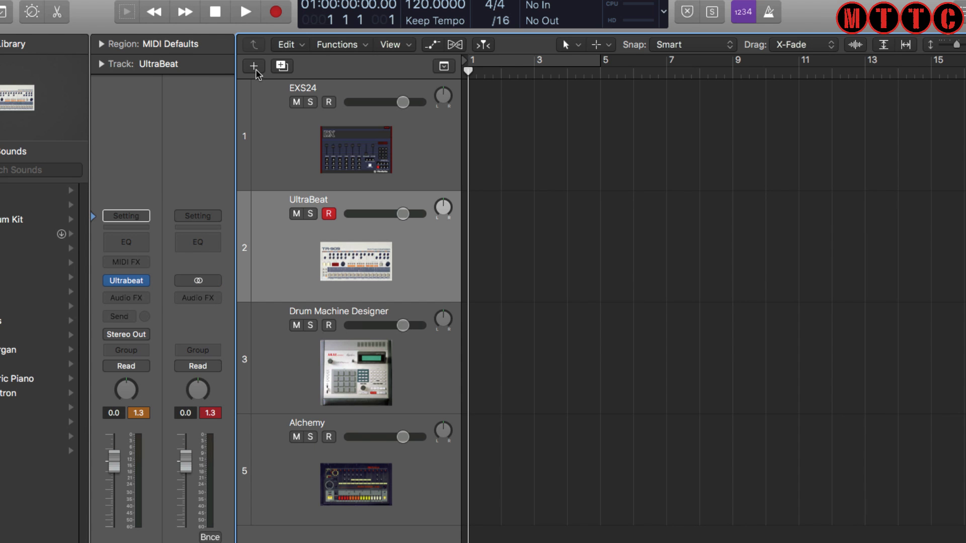
# Create a new software instrument track with Ultrabeat, recall the Empty Kit setting in it, and close the plug-in window
pyautogui.click(254, 66)
pyautogui.click(339, 26)
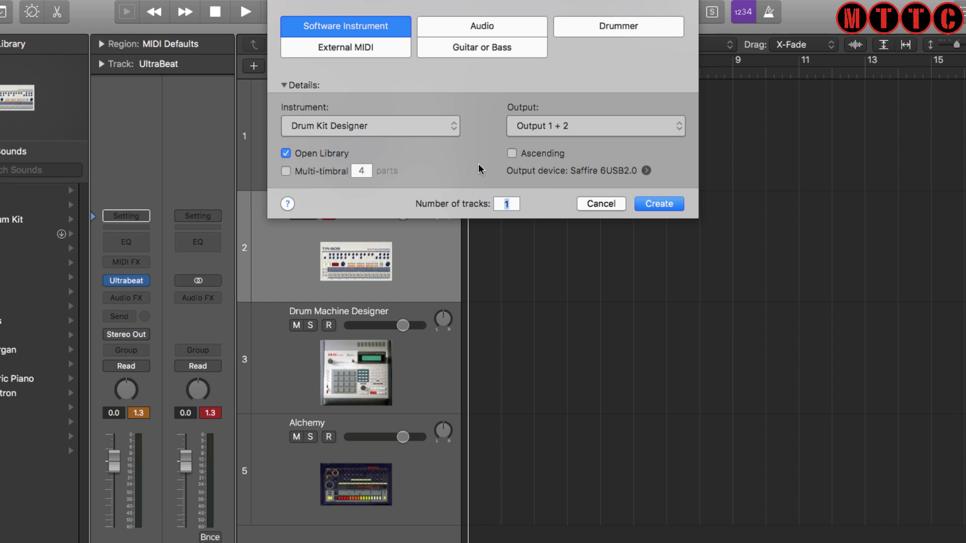
pyautogui.click(668, 204)
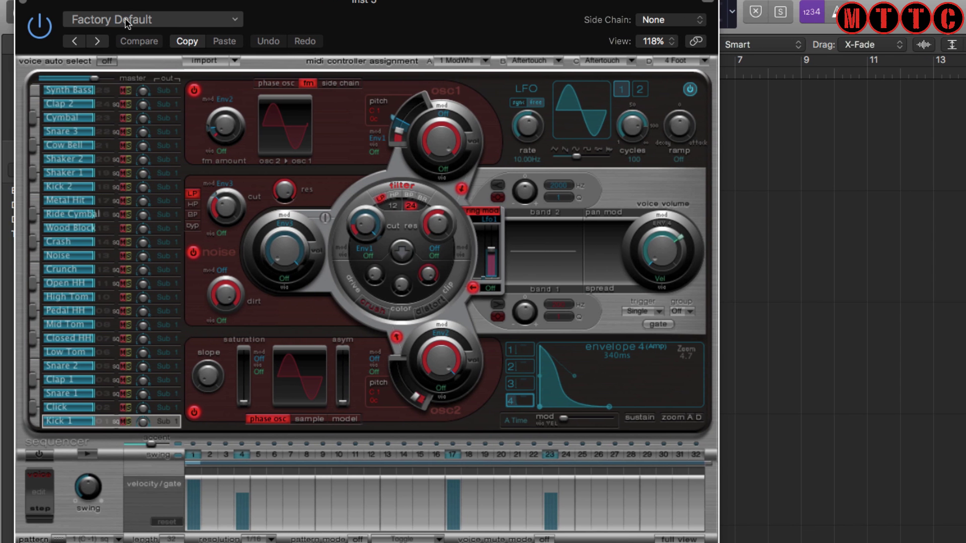
pyautogui.click(127, 22)
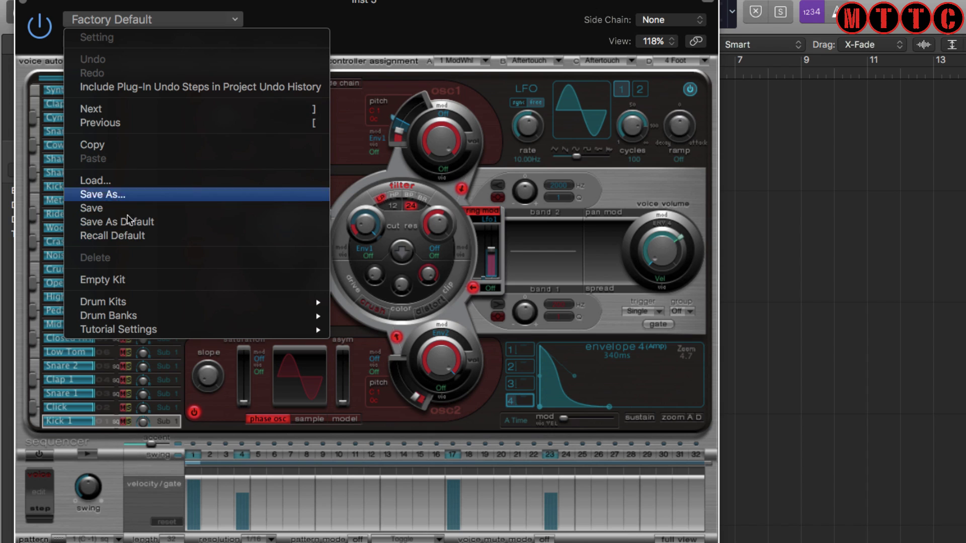
pyautogui.click(123, 280)
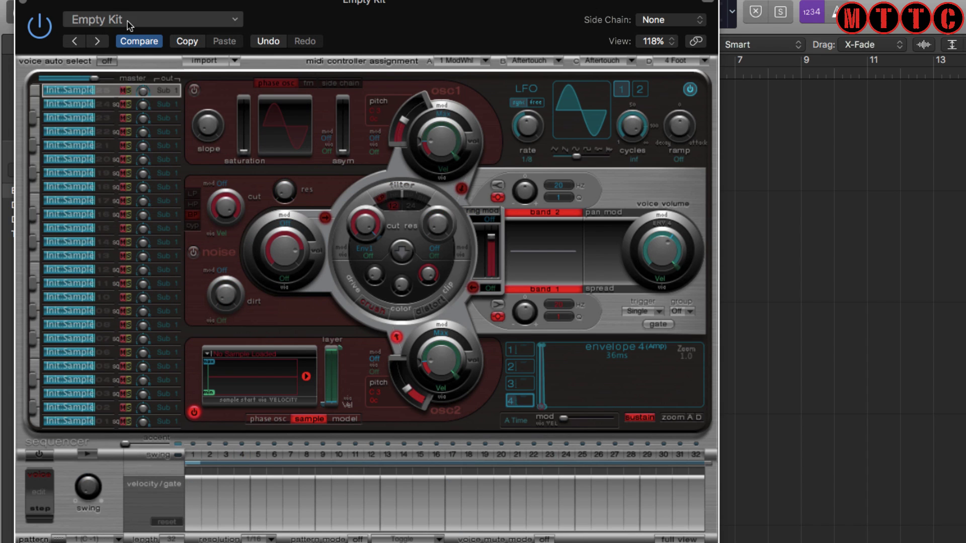
pyautogui.click(23, 1)
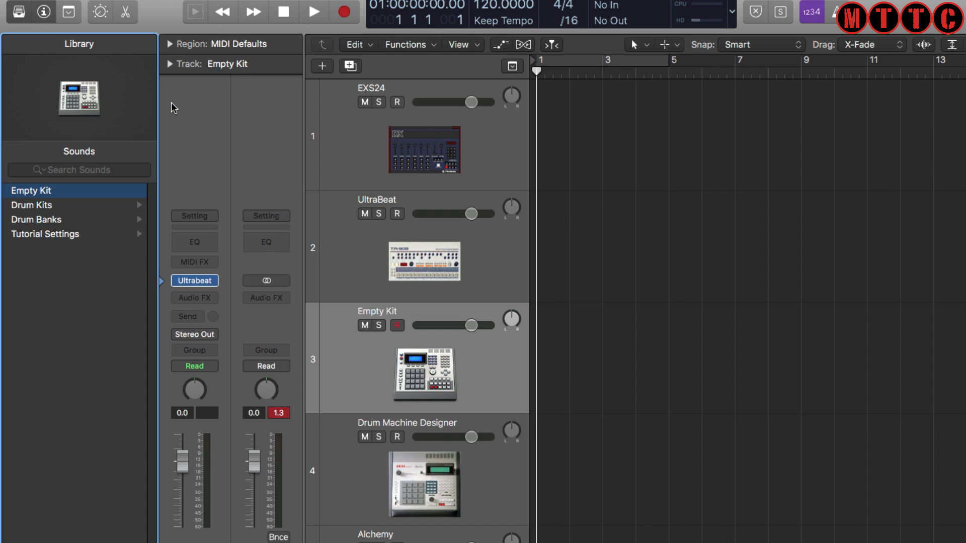
# Delete the Empty Kit track and open the Ultrabeat plug-in on the UltraBeat track
pyautogui.click(394, 375)
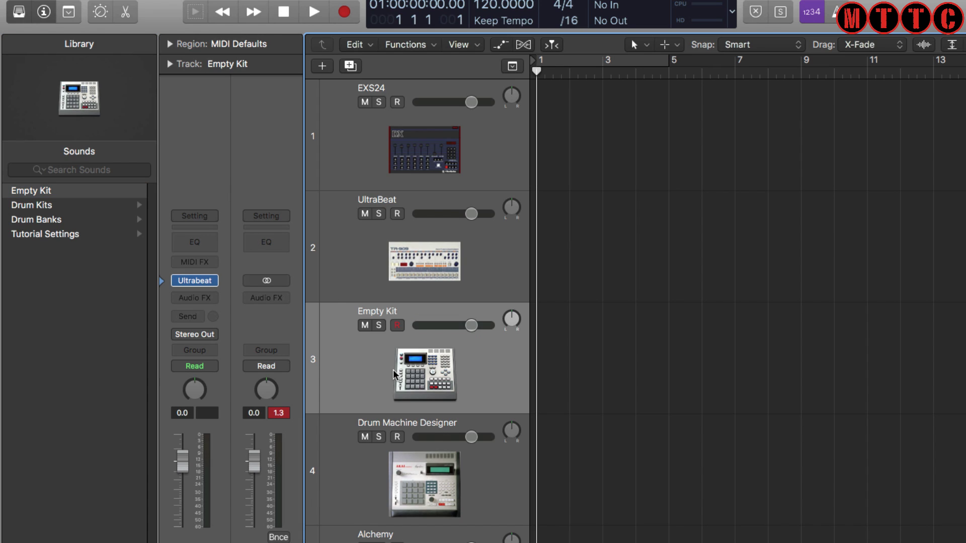
pyautogui.press('super+BackSpace')
pyautogui.click(409, 256)
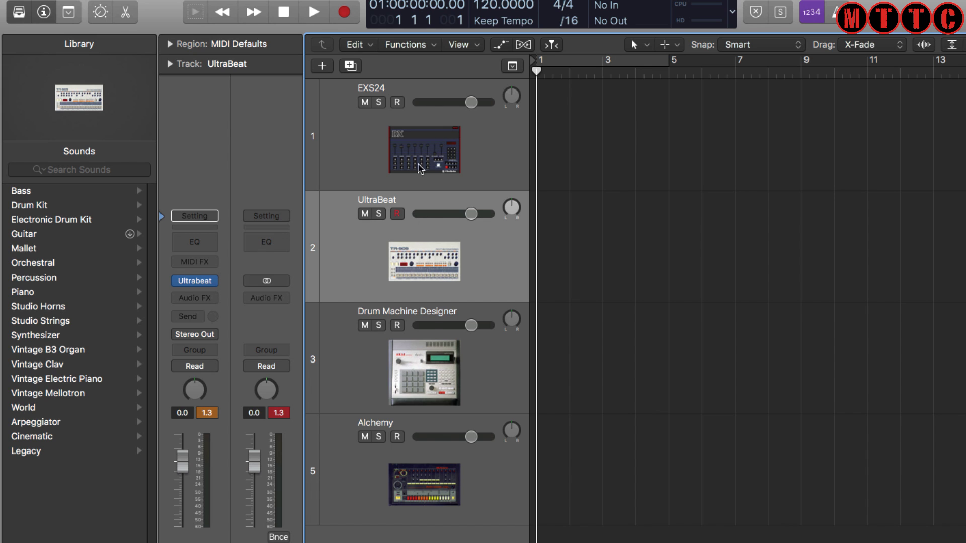
pyautogui.moveTo(200, 284)
pyautogui.click(196, 282)
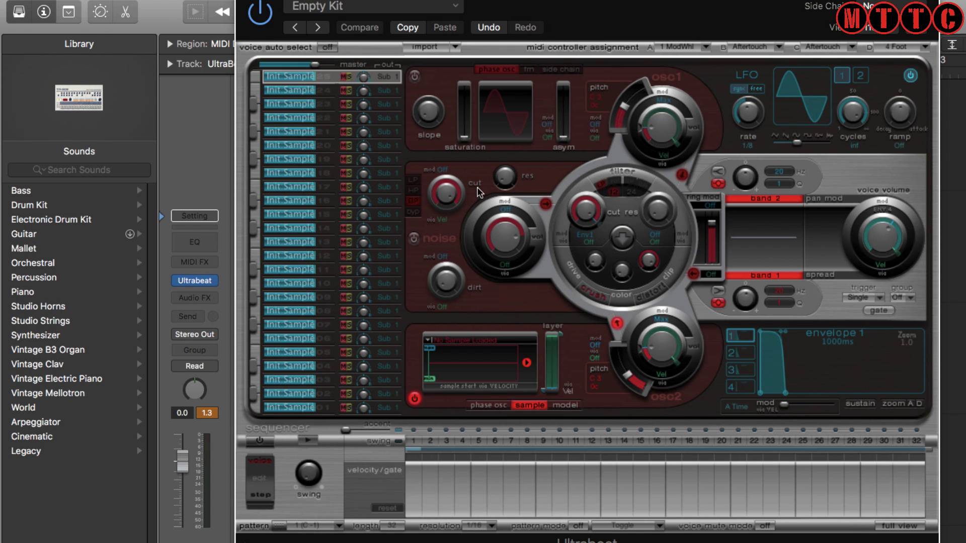
pyautogui.moveTo(573, 25); pyautogui.dragTo(556, 25)
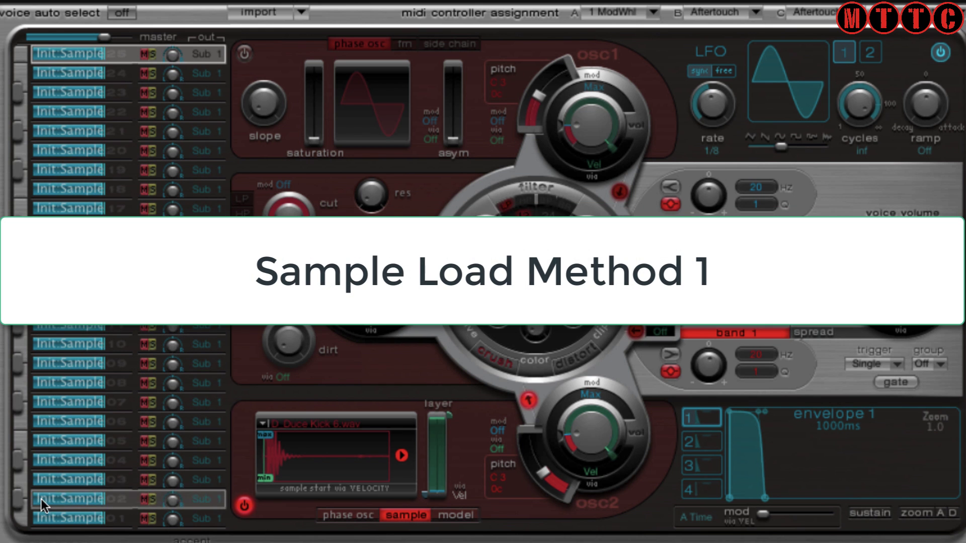
# Load D_Duce Kick 1.wav from the D_Duce Kicks folder into voice slot 1
pyautogui.click(79, 522)
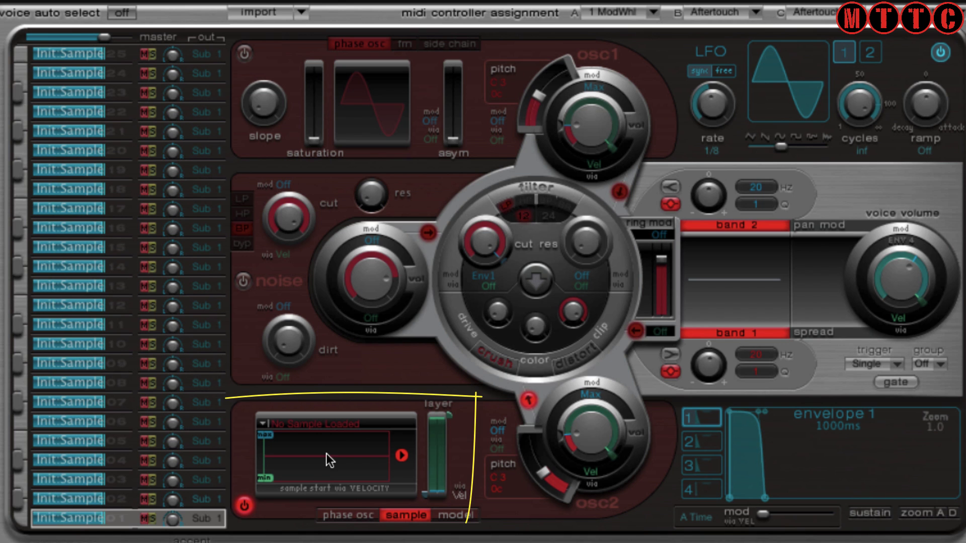
pyautogui.click(297, 423)
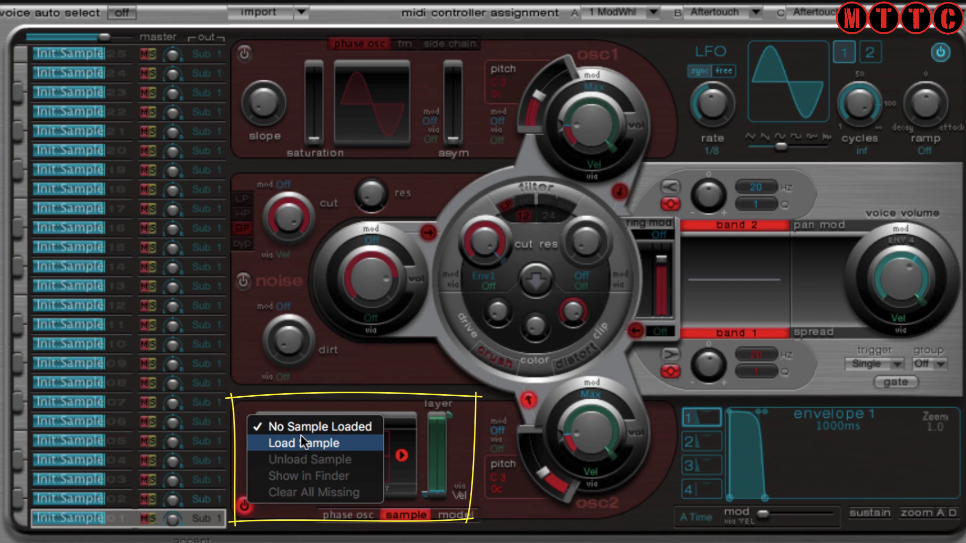
pyautogui.click(300, 443)
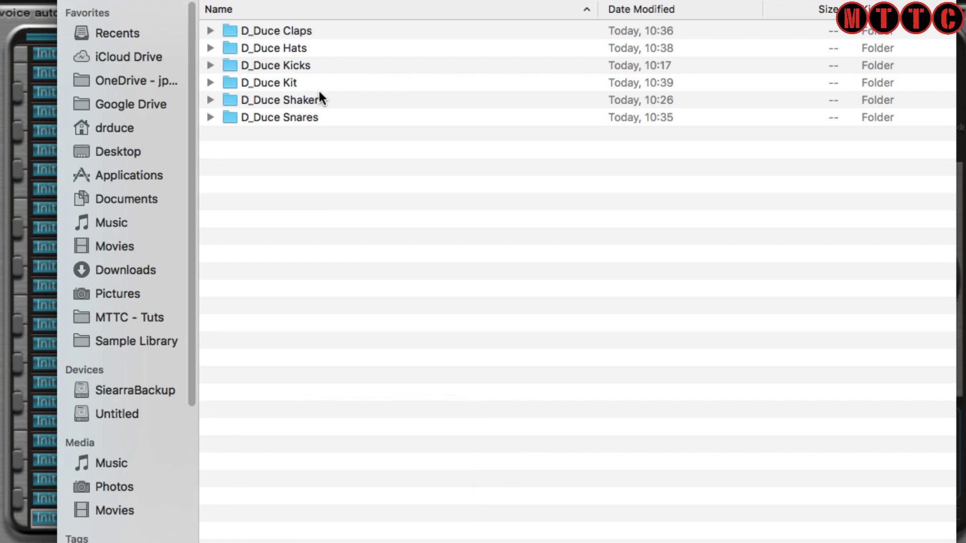
pyautogui.doubleClick(231, 64)
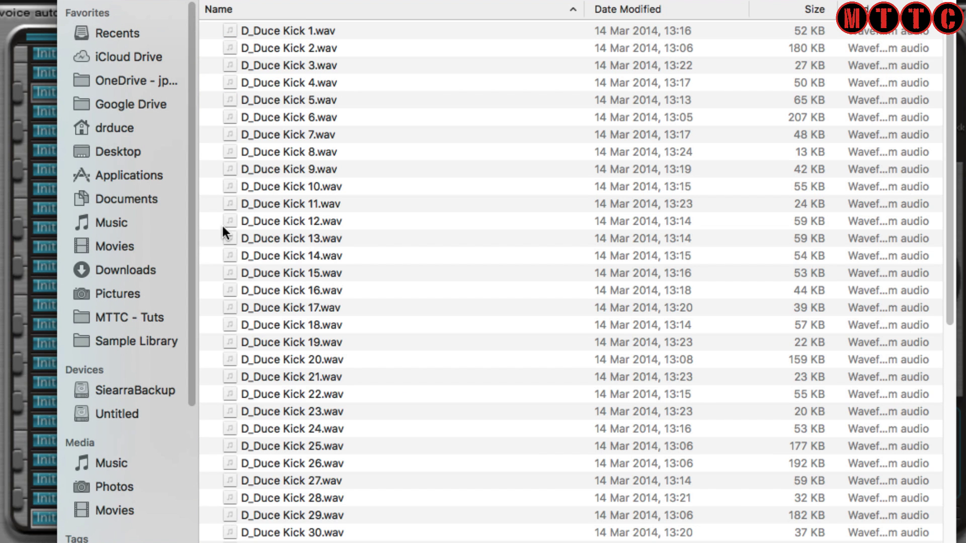
pyautogui.click(261, 35)
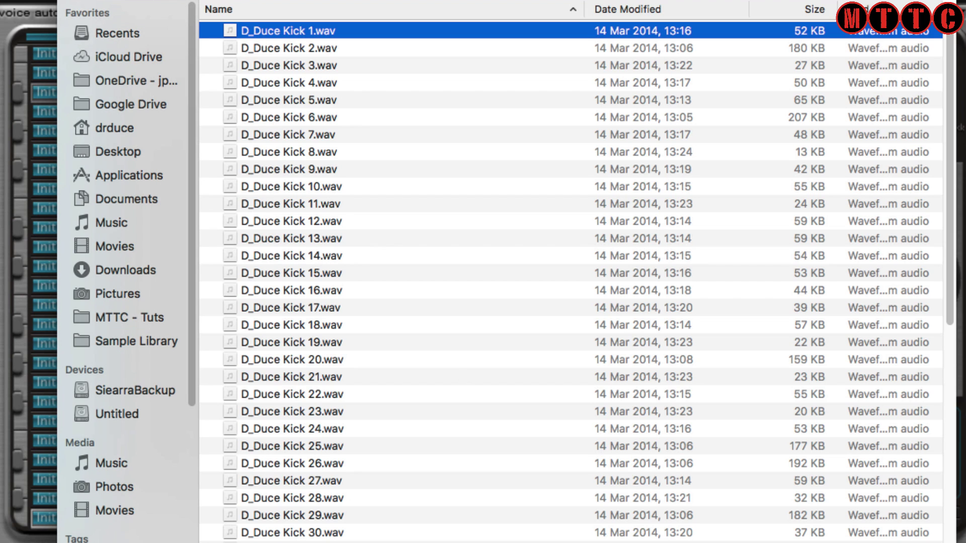
pyautogui.press('Return')
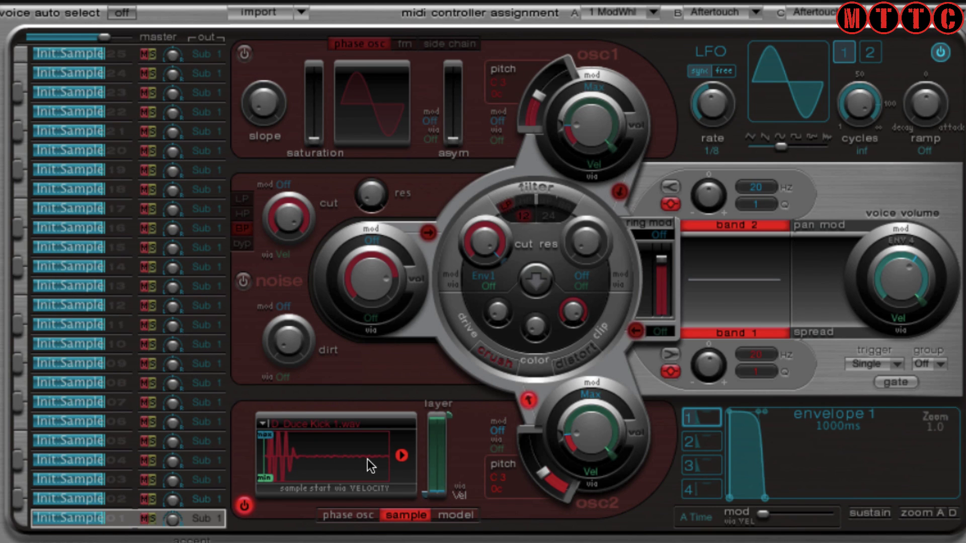
# Rename the voice in slot 1 as Kick 1 and trigger slots 1 and 2 to check them
pyautogui.doubleClick(34, 518)
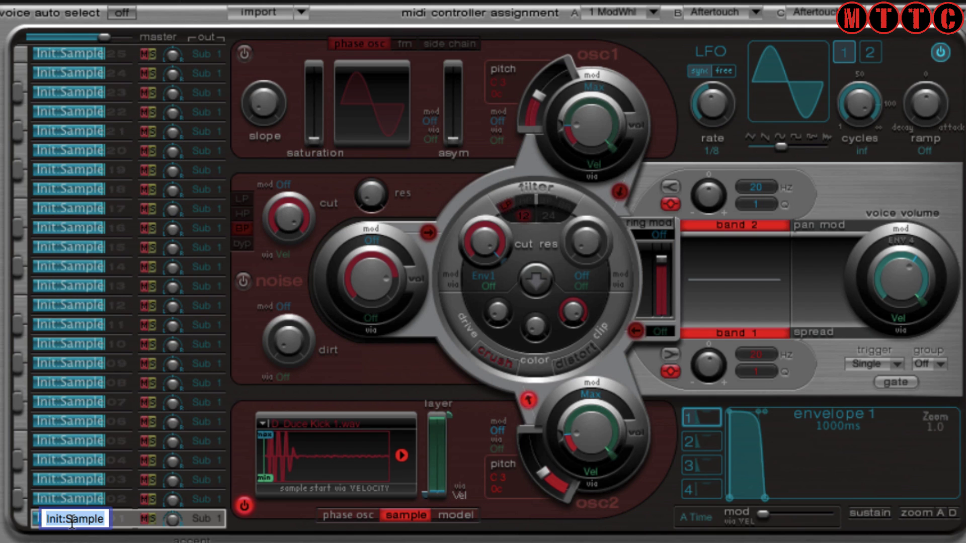
pyautogui.write('Kick 1')
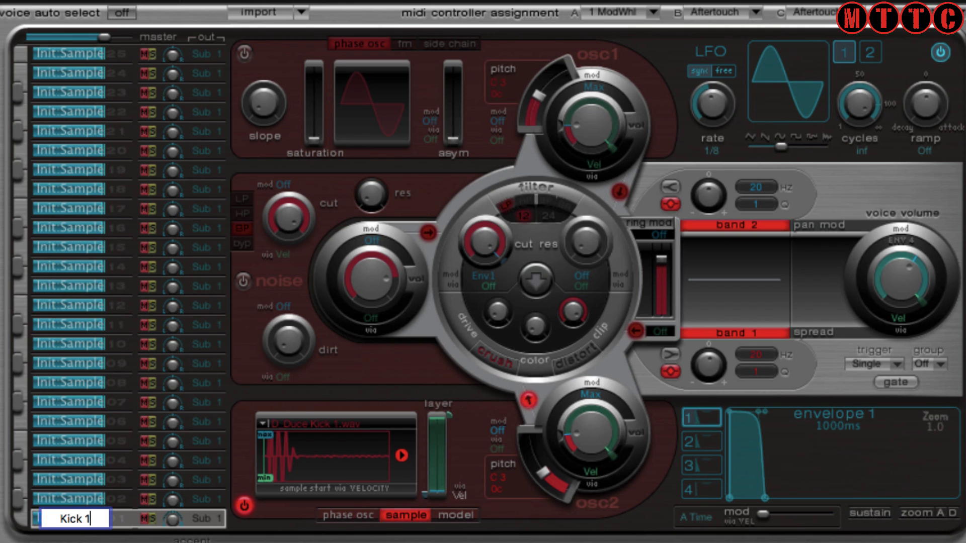
pyautogui.press('Return')
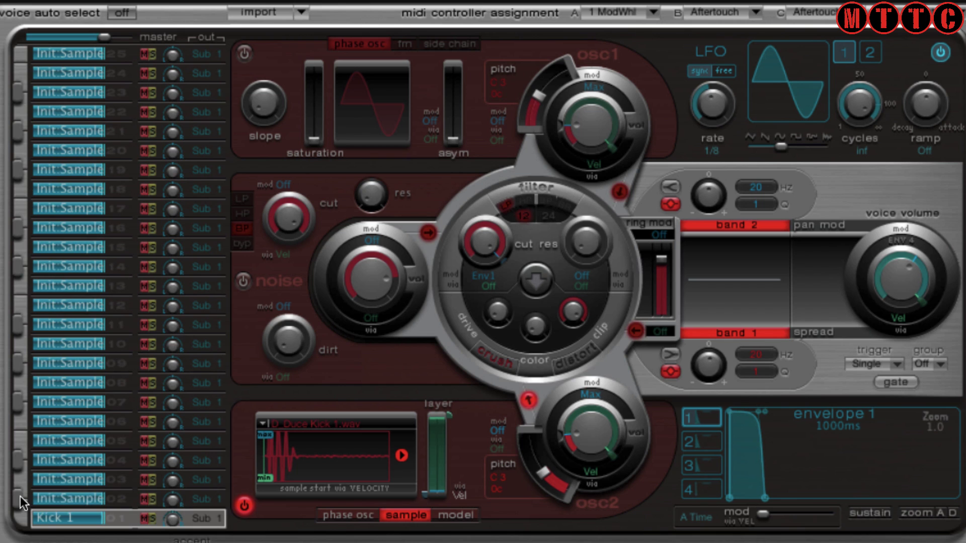
pyautogui.click(21, 521)
pyautogui.click(18, 501)
# Select voice slot 2, audition the D_Duce kick samples in Finder, and load D_Duce Kick 6.wav into the voice's sample oscillator
pyautogui.click(69, 501)
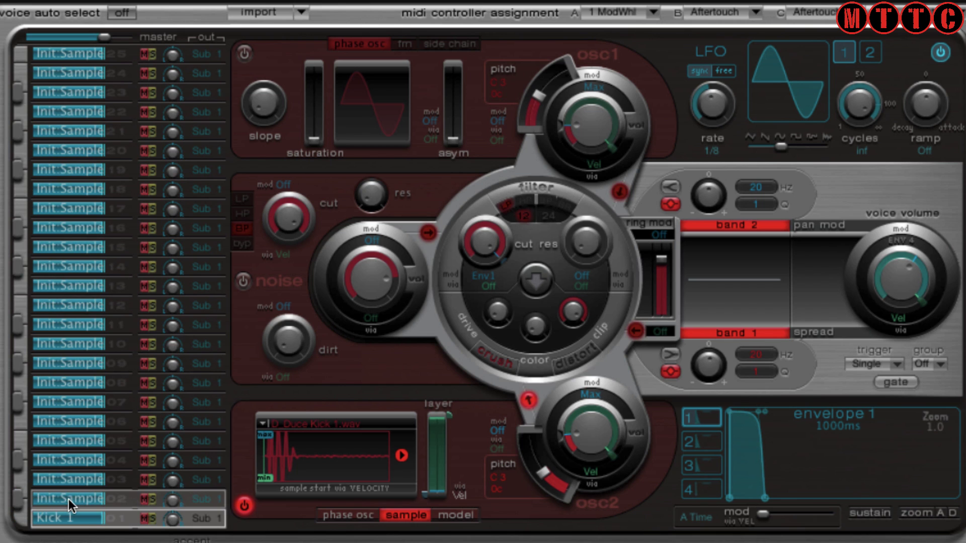
pyautogui.click(75, 496)
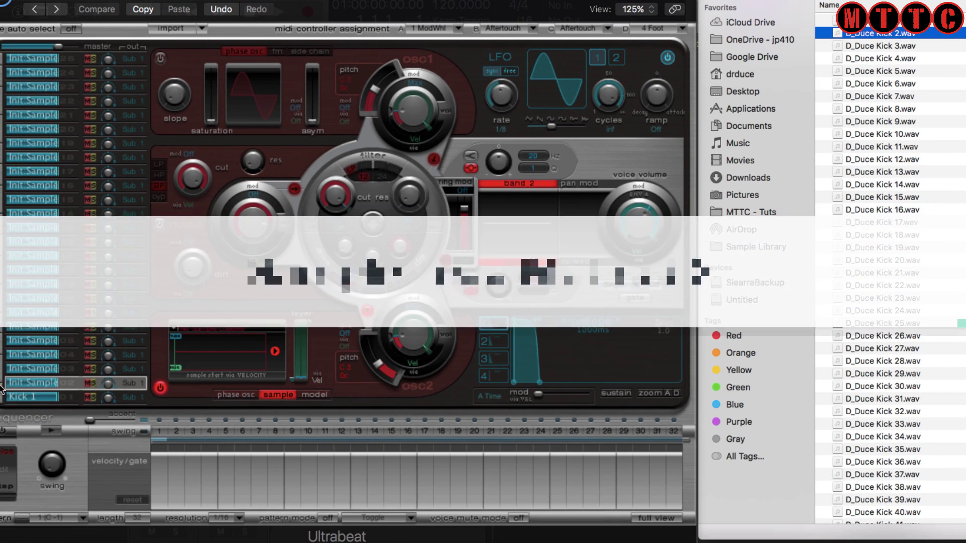
pyautogui.click(3, 388)
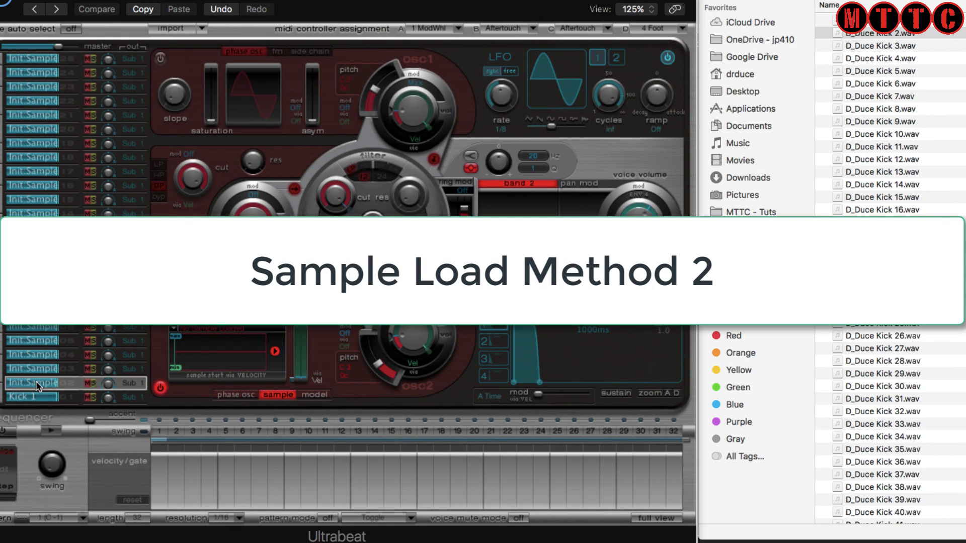
pyautogui.click(723, 2)
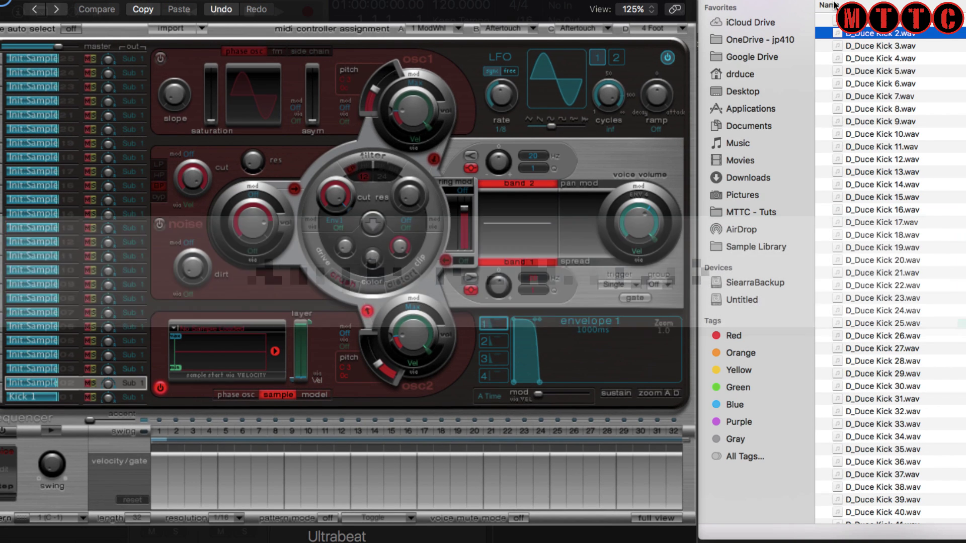
pyautogui.click(937, 45)
pyautogui.press('space')
pyautogui.press('Down')
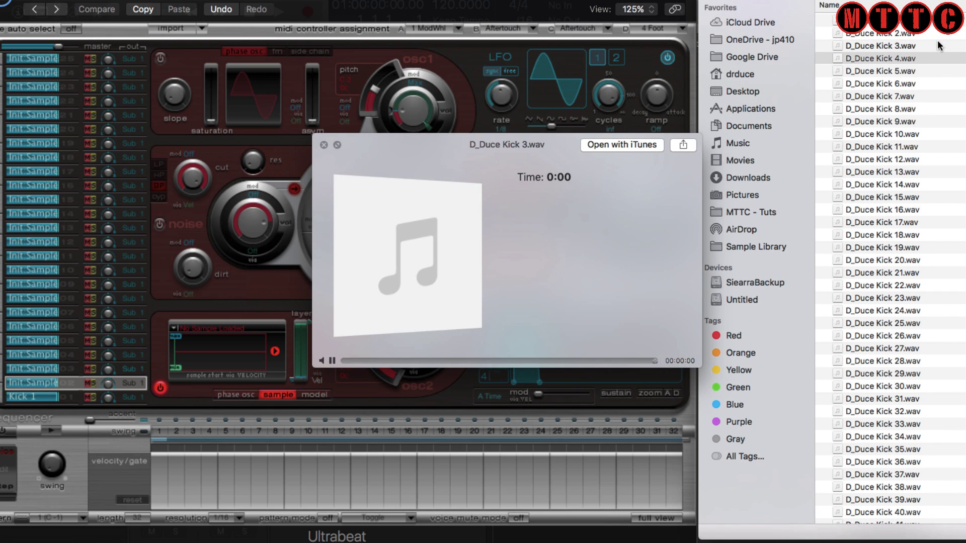
pyautogui.press('Down')
pyautogui.press('Down')
pyautogui.press('space')
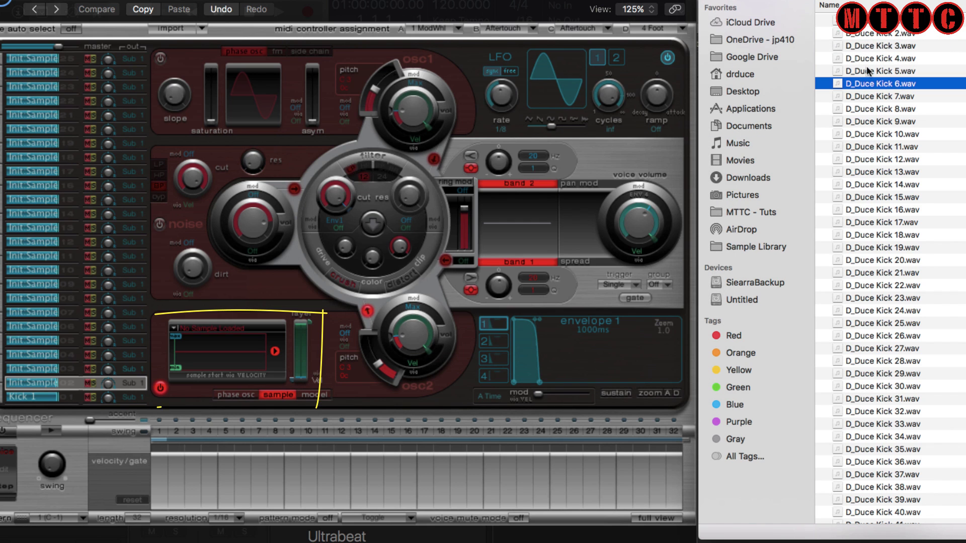
pyautogui.moveTo(593, 188); pyautogui.dragTo(224, 357)
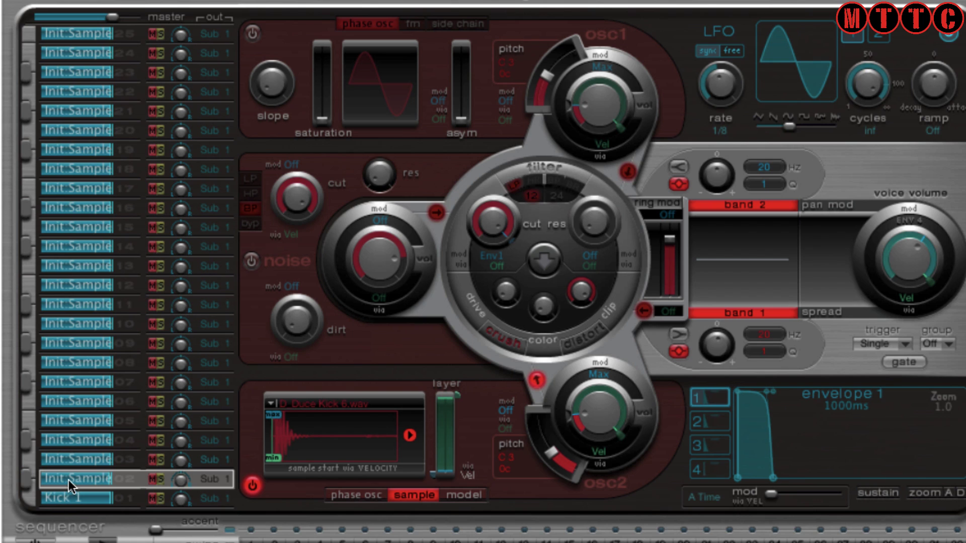
# Rename the voice in slot 2 as Kick 2
pyautogui.doubleClick(70, 478)
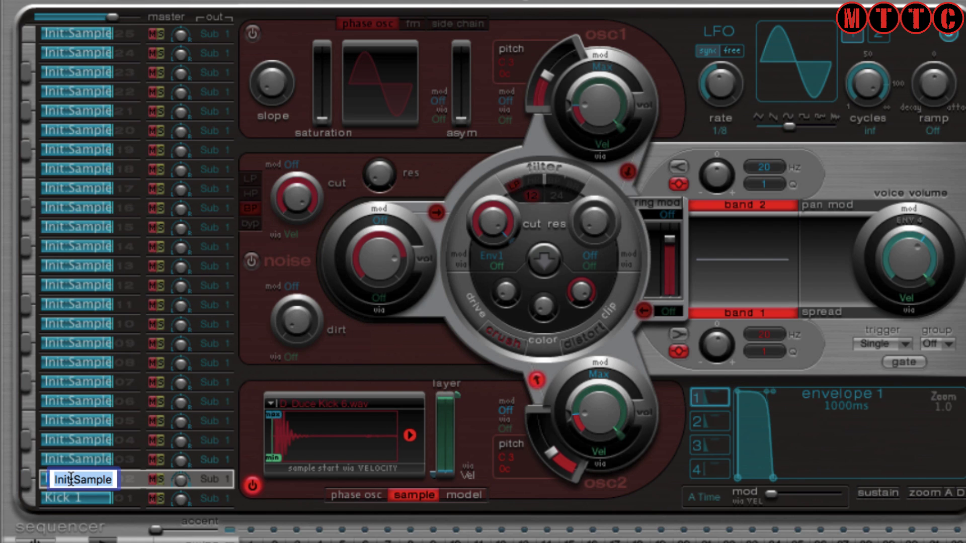
pyautogui.write('Ki')
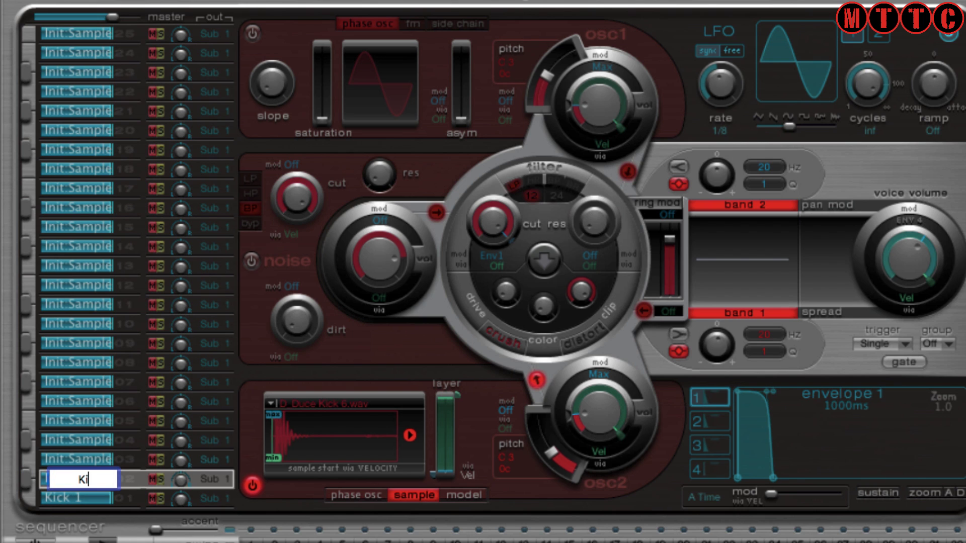
pyautogui.write('ck 2')
pyautogui.press('Return')
# Look at the sample load and unload options of the Kick 1 voice, and trigger the Kick 2 voice
pyautogui.click(88, 492)
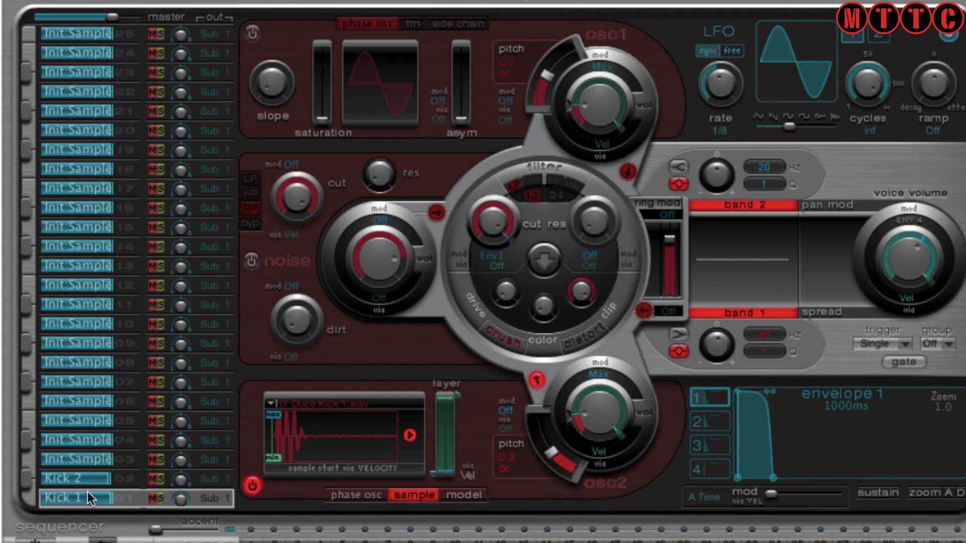
pyautogui.click(335, 407)
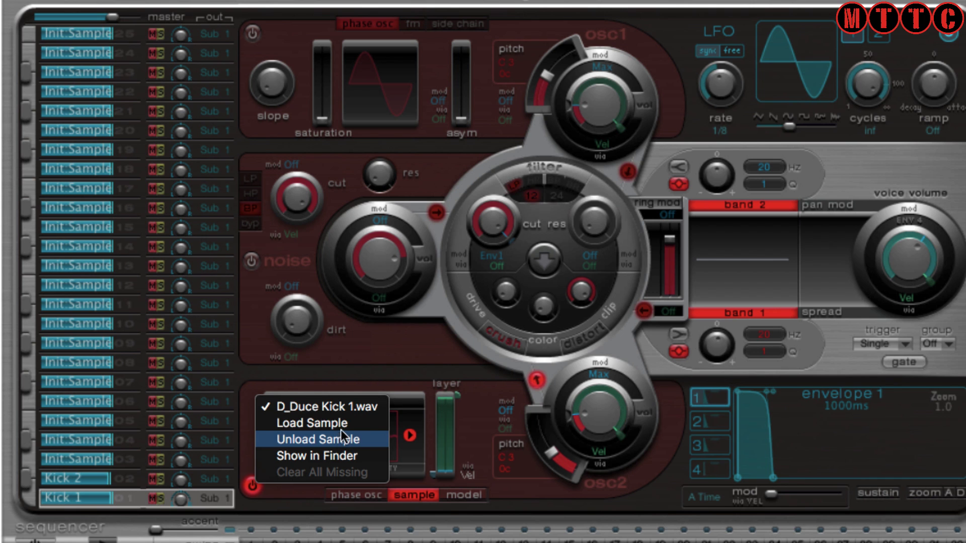
pyautogui.click(352, 351)
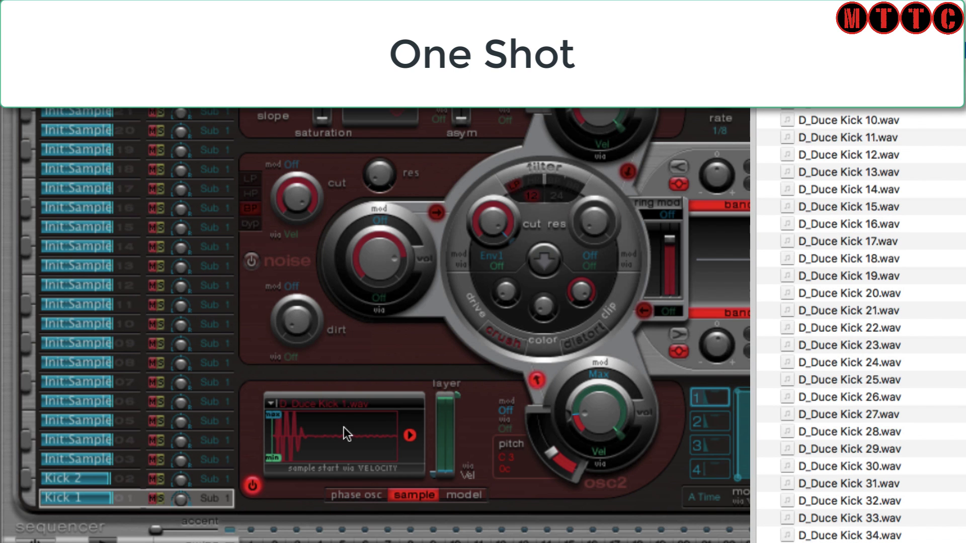
pyautogui.click(26, 477)
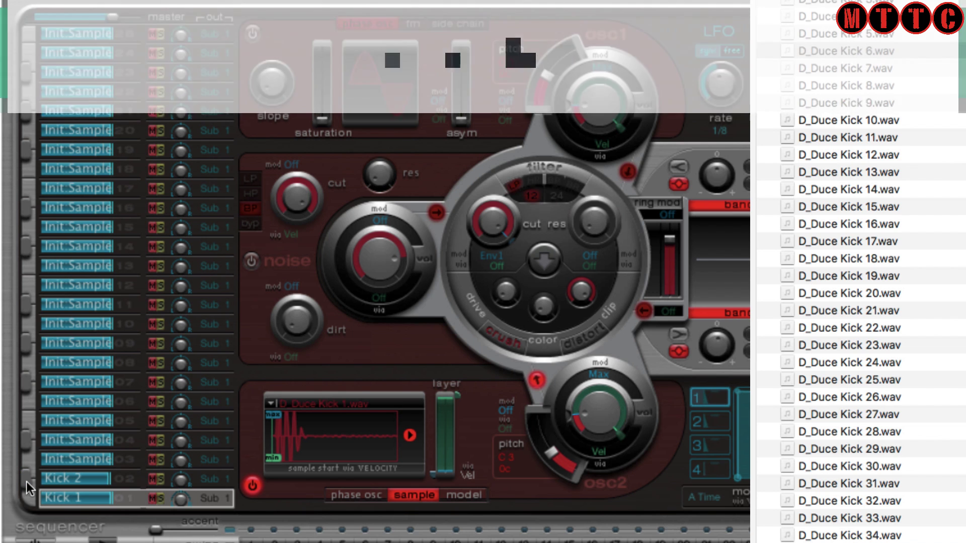
# Load D_Duce Kick 10.wav from Finder into voice slot 3 and rename the voice as Kick 3
pyautogui.click(38, 468)
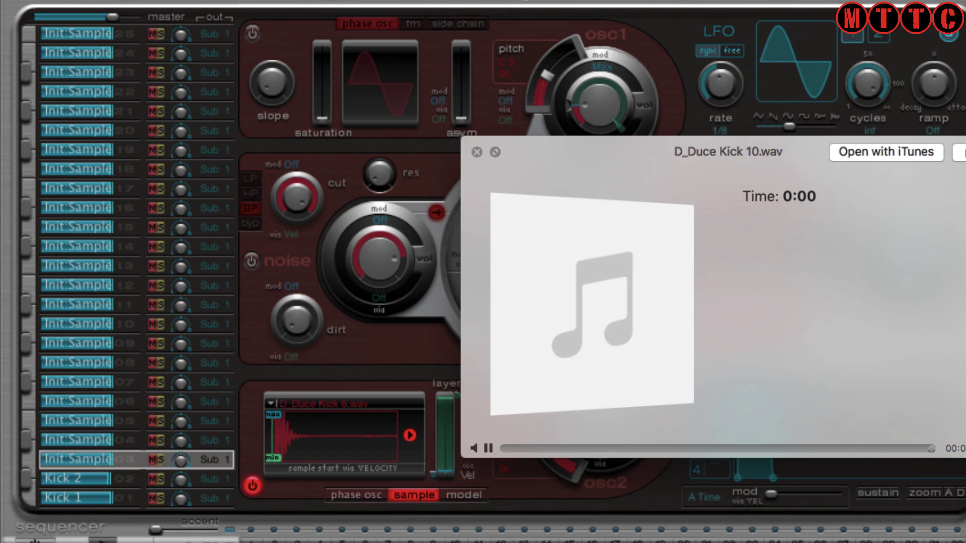
pyautogui.moveTo(960, 200); pyautogui.dragTo(330, 420)
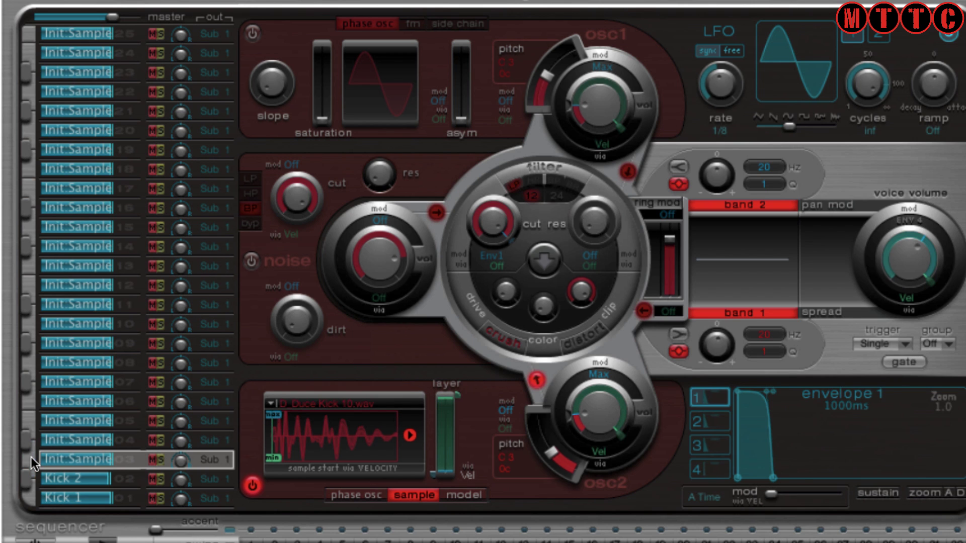
pyautogui.doubleClick(68, 458)
pyautogui.write('Kick 3')
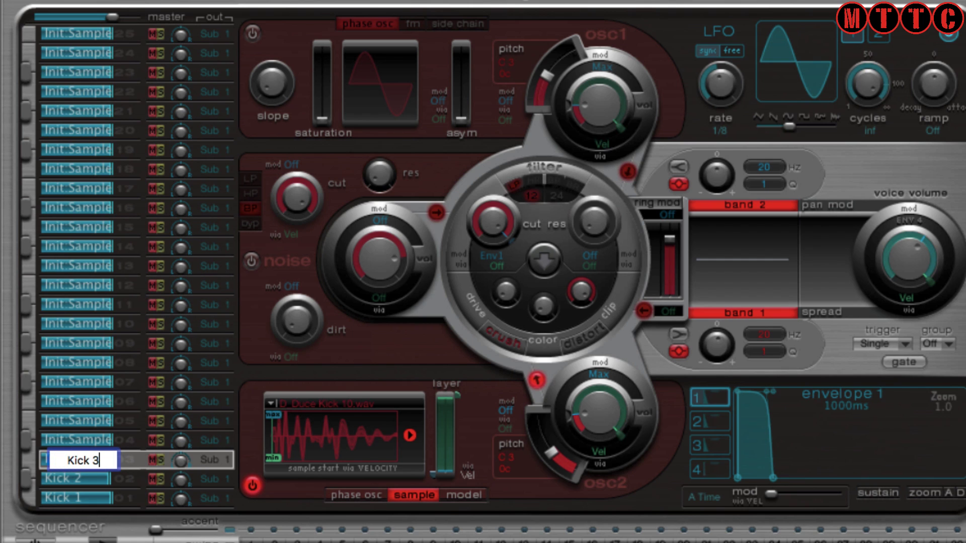
pyautogui.press('Return')
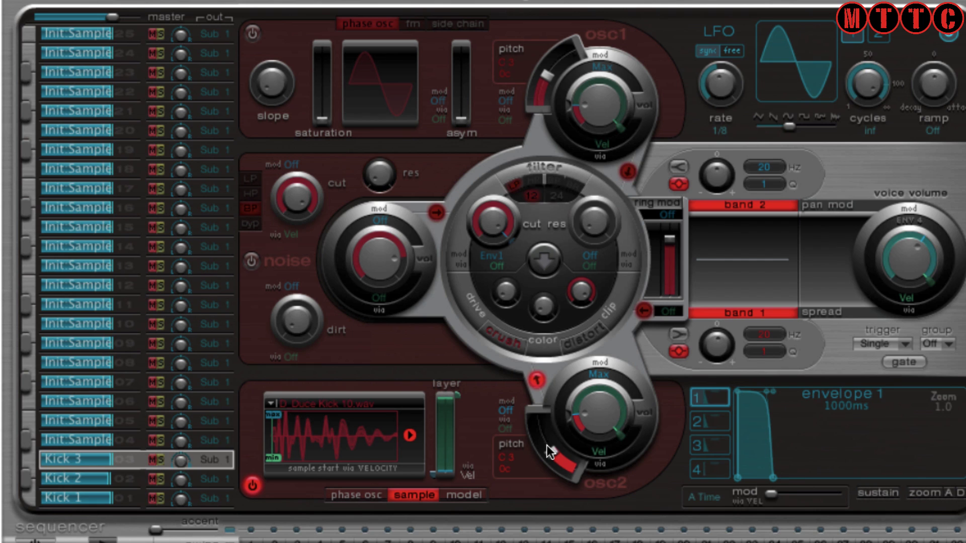
# Try the pitch and level of the Kick 3 voice's sample oscillator, turn on the filter and adjust its cutoff
pyautogui.moveTo(547, 445)
pyautogui.mouseDown()
pyautogui.moveTo(544, 409)
pyautogui.moveTo(547, 448)
pyautogui.mouseUp()
pyautogui.moveTo(620, 428)
pyautogui.mouseDown()
pyautogui.moveTo(612, 383)
pyautogui.moveTo(635, 387)
pyautogui.moveTo(631, 434)
pyautogui.mouseUp()
pyautogui.click(551, 163)
pyautogui.moveTo(494, 222)
pyautogui.mouseDown()
pyautogui.moveTo(498, 312)
pyautogui.moveTo(501, 206)
pyautogui.mouseUp()
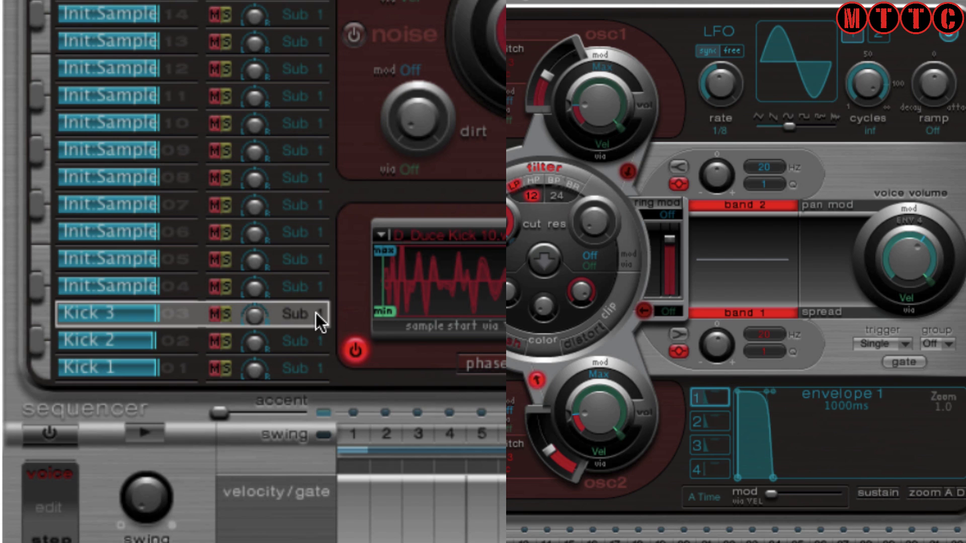
# Look at the output sub group options, pan control and mute control of the Kick 3 voice
pyautogui.click(315, 312)
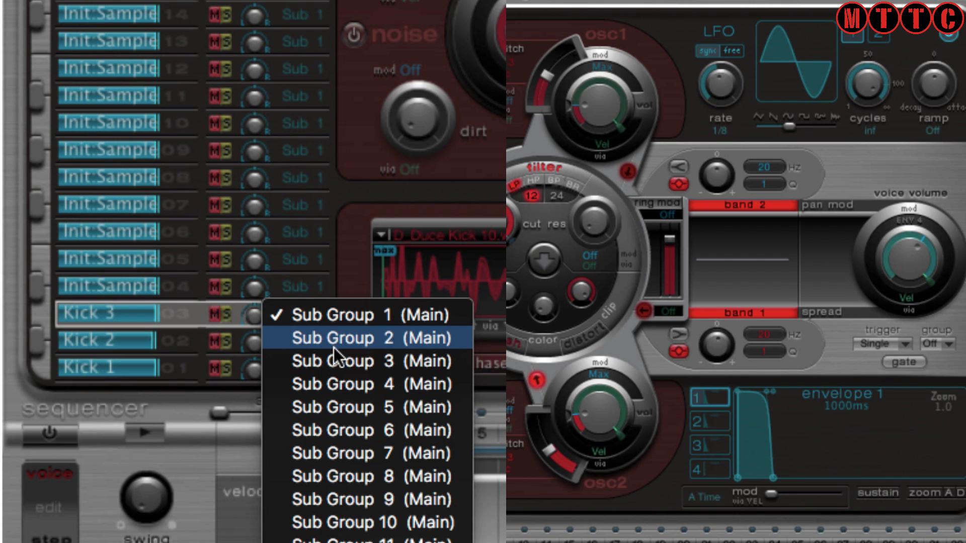
pyautogui.click(254, 316)
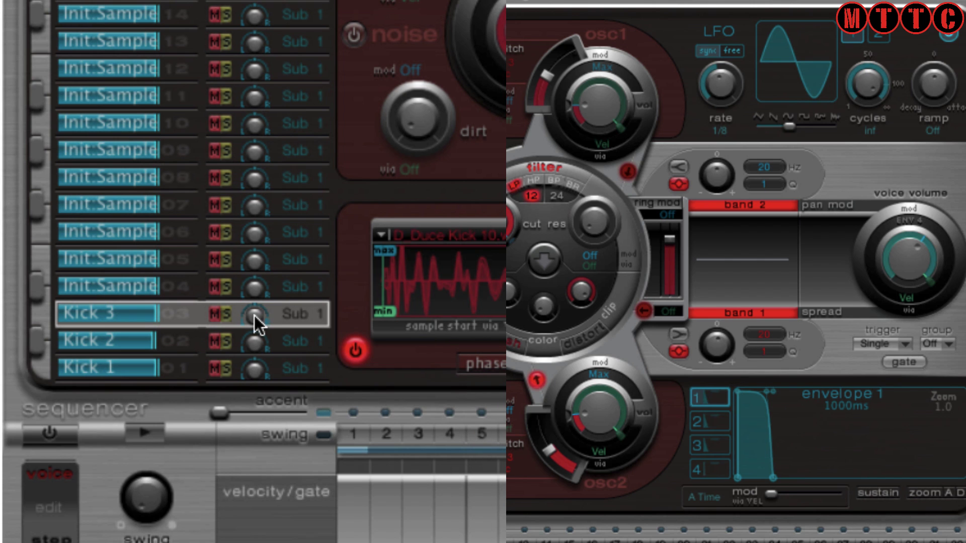
pyautogui.moveTo(254, 315); pyautogui.dragTo(229, 312)
pyautogui.click(214, 313)
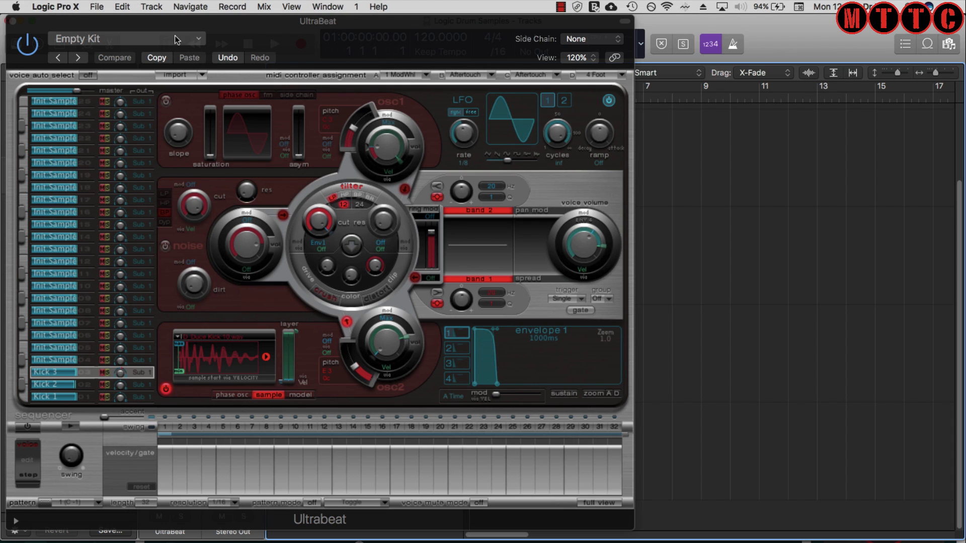
# Save the Ultrabeat setting under the new name Duce Test Kit
pyautogui.click(190, 39)
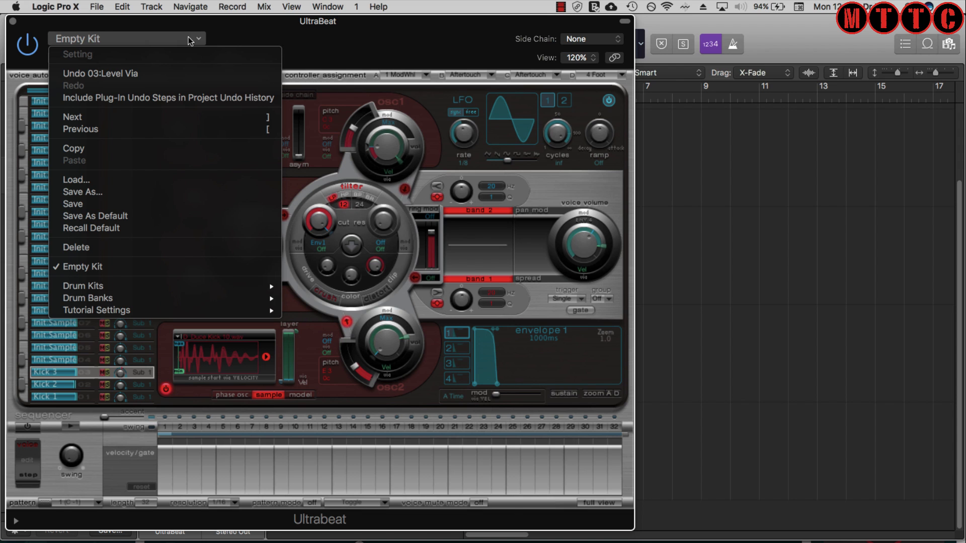
pyautogui.click(117, 191)
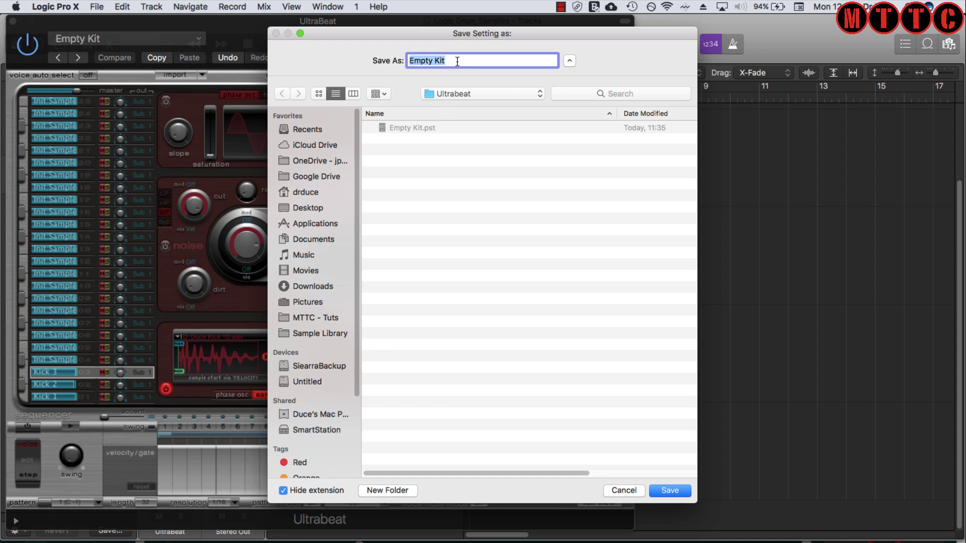
pyautogui.write('Duce Test Kit')
pyautogui.press('Return')
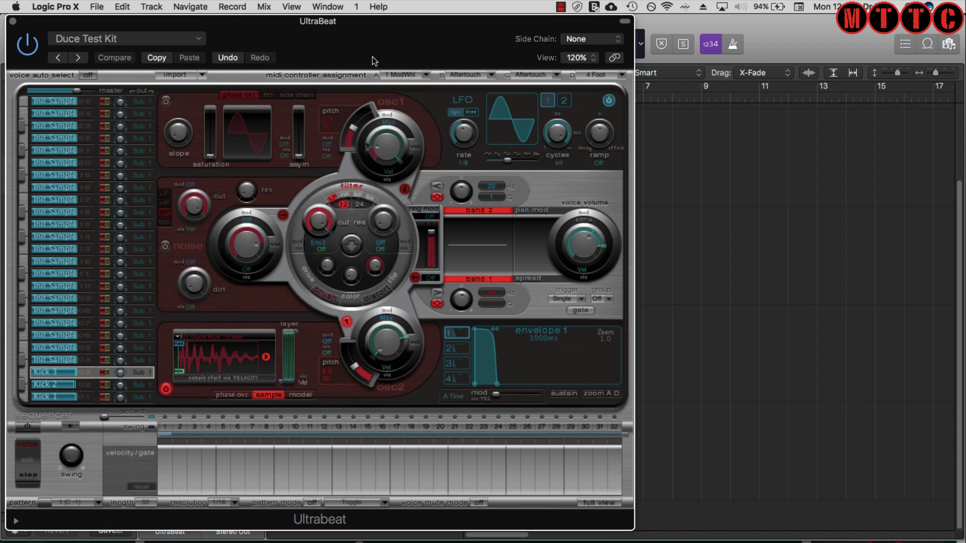
# Create a new software instrument track with a stereo Ultrabeat and load the saved Duce Test Kit setting into it
pyautogui.click(13, 22)
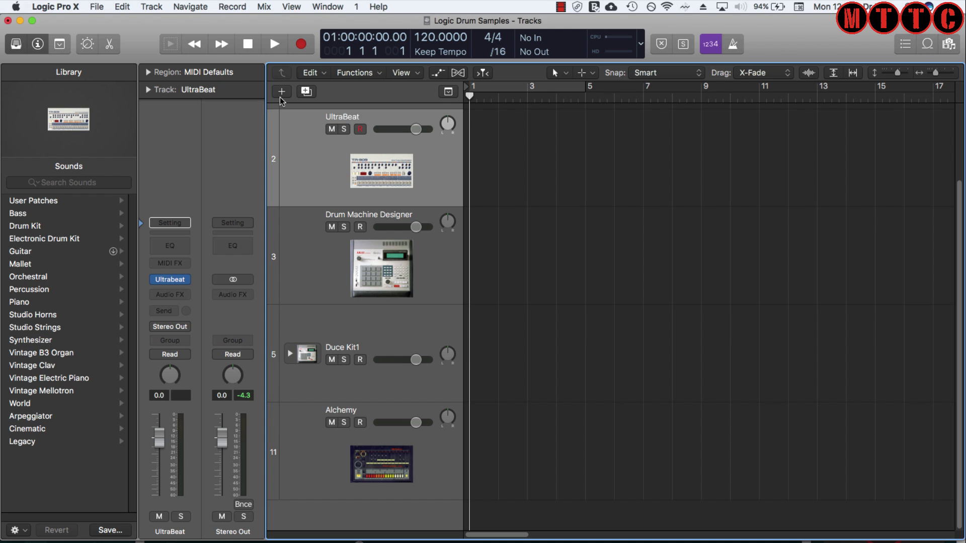
pyautogui.click(281, 92)
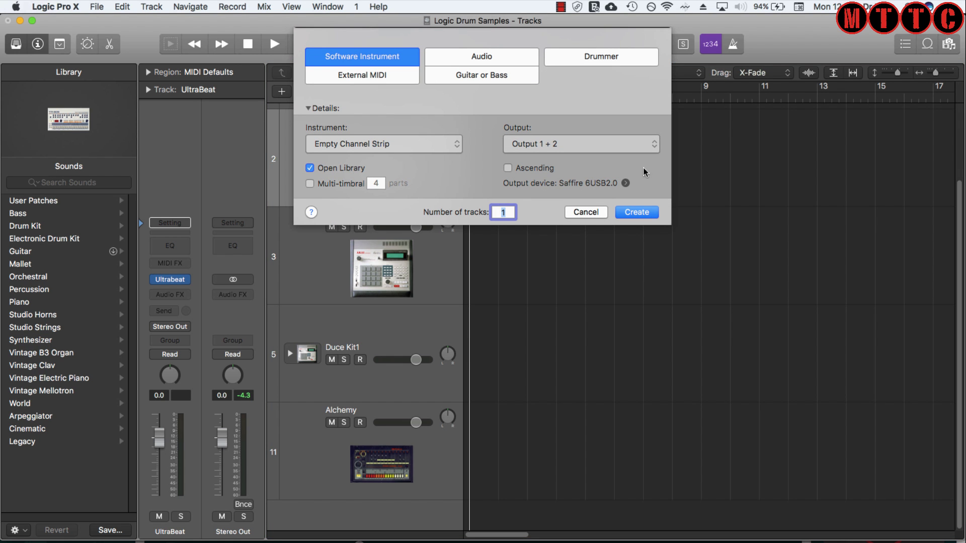
pyautogui.click(637, 212)
pyautogui.click(170, 279)
pyautogui.moveTo(285, 309)
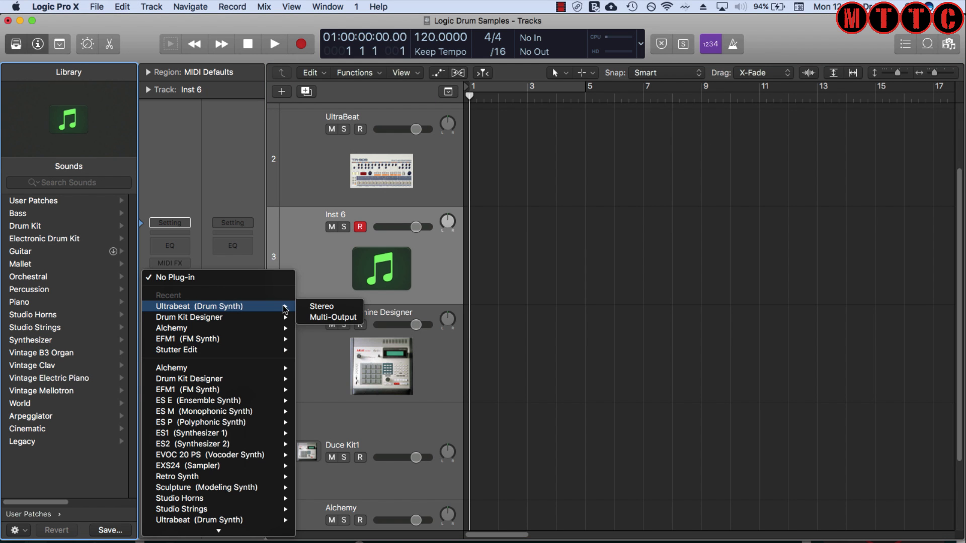
pyautogui.click(313, 307)
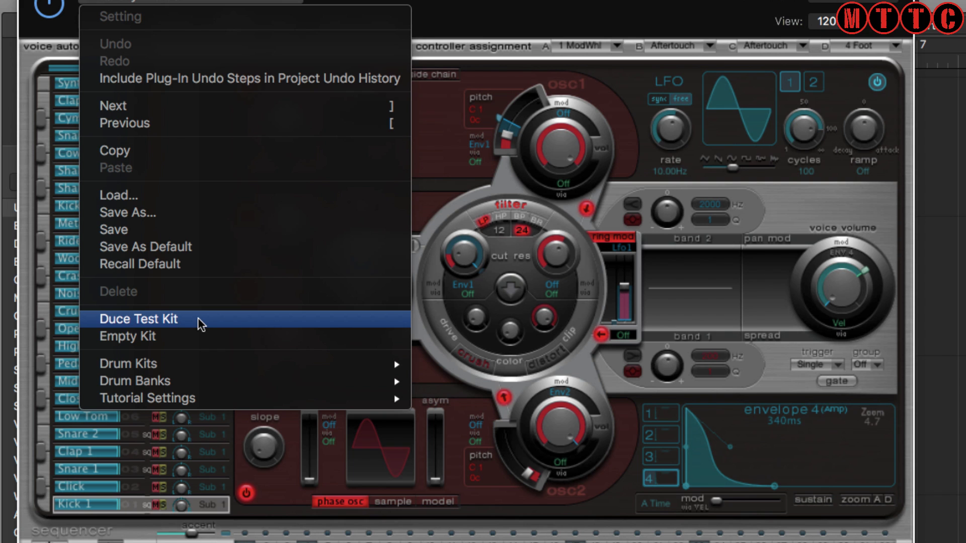
pyautogui.click(201, 324)
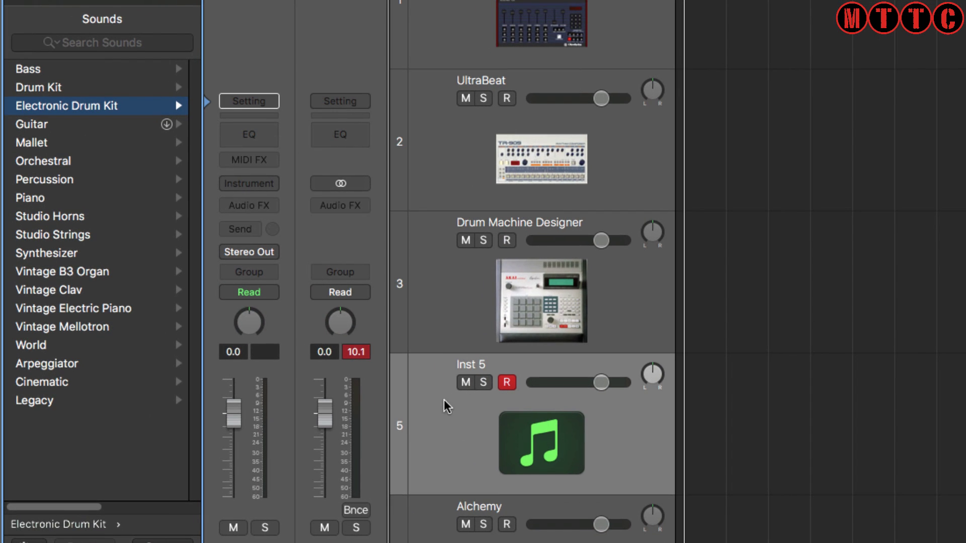
# On the Inst 5 track, try the After Party patch from the Drum Machine Designer electronic kits, and load Empty Kit instead
pyautogui.click(557, 442)
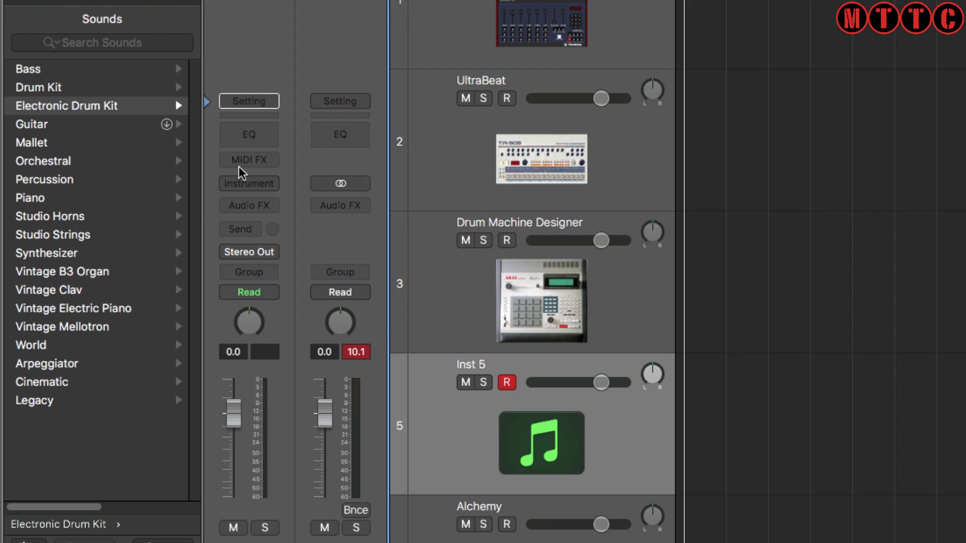
pyautogui.click(60, 107)
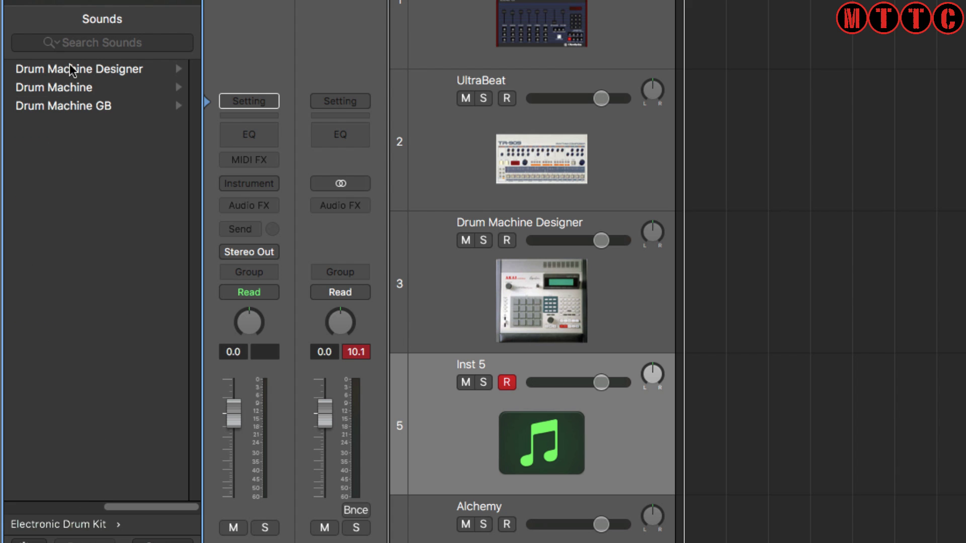
pyautogui.click(54, 71)
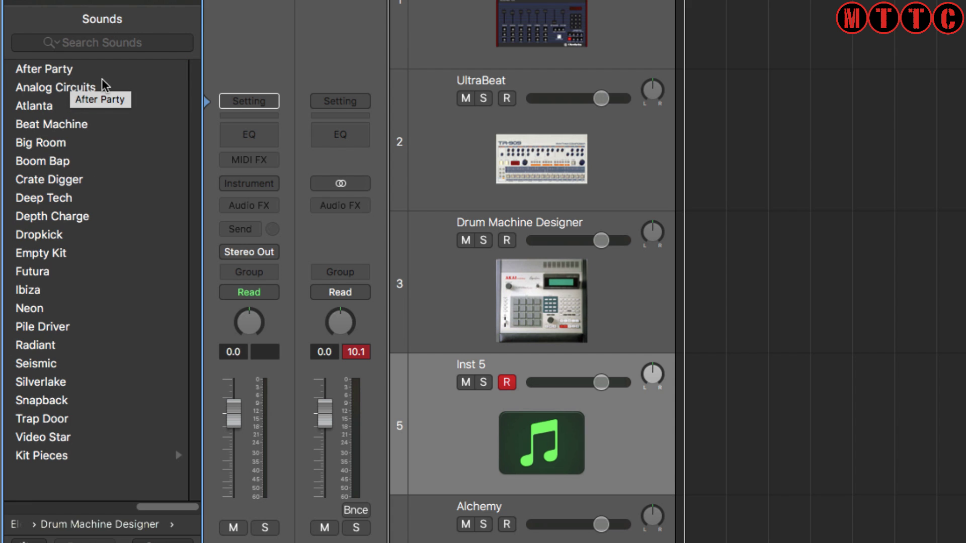
pyautogui.click(65, 71)
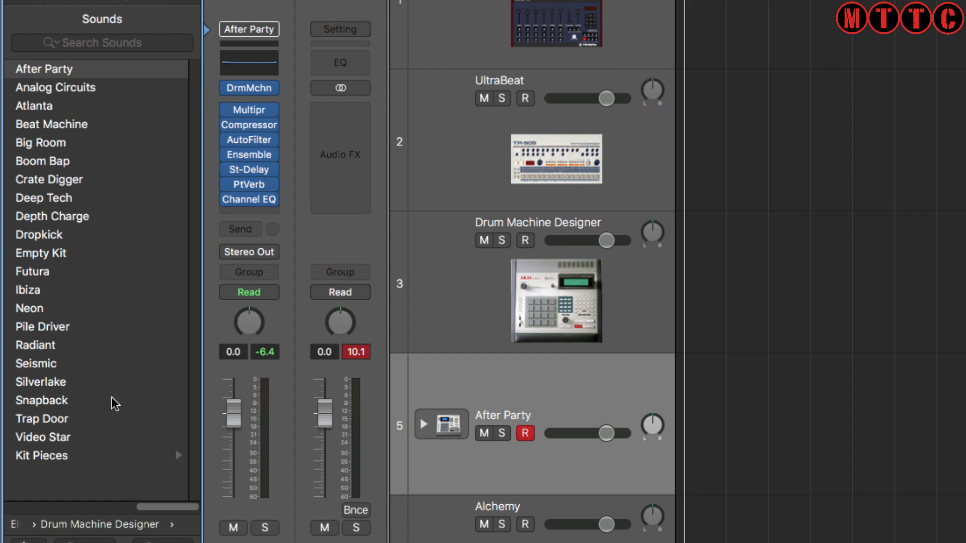
pyautogui.click(52, 256)
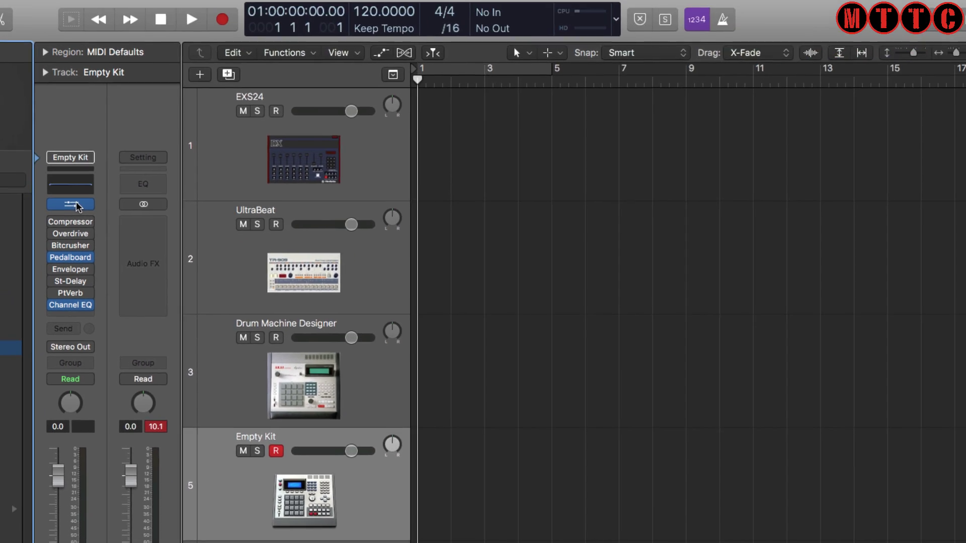
# Look at the empty C1 and D1 pads in the Empty Kit track's Drum Machine Designer, and close its window
pyautogui.click(75, 204)
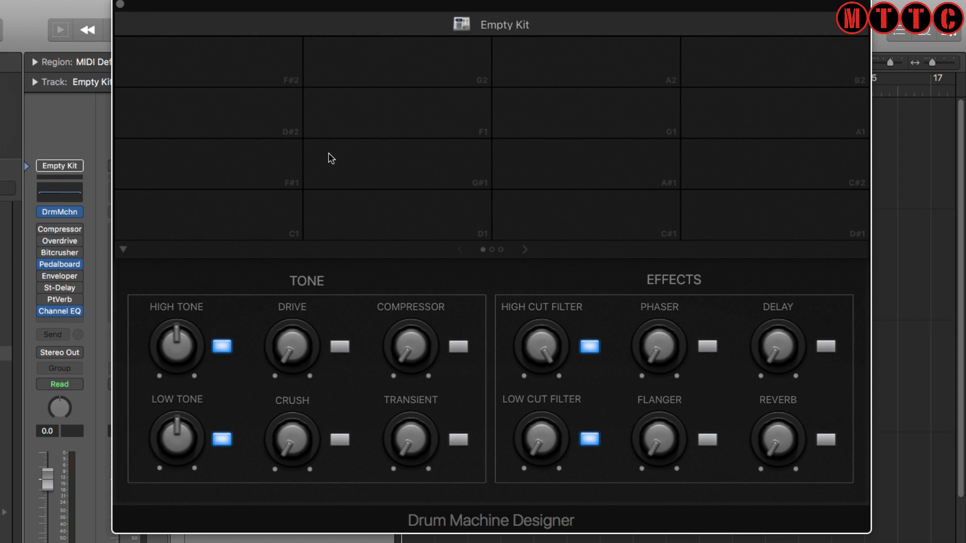
pyautogui.click(210, 229)
pyautogui.click(345, 217)
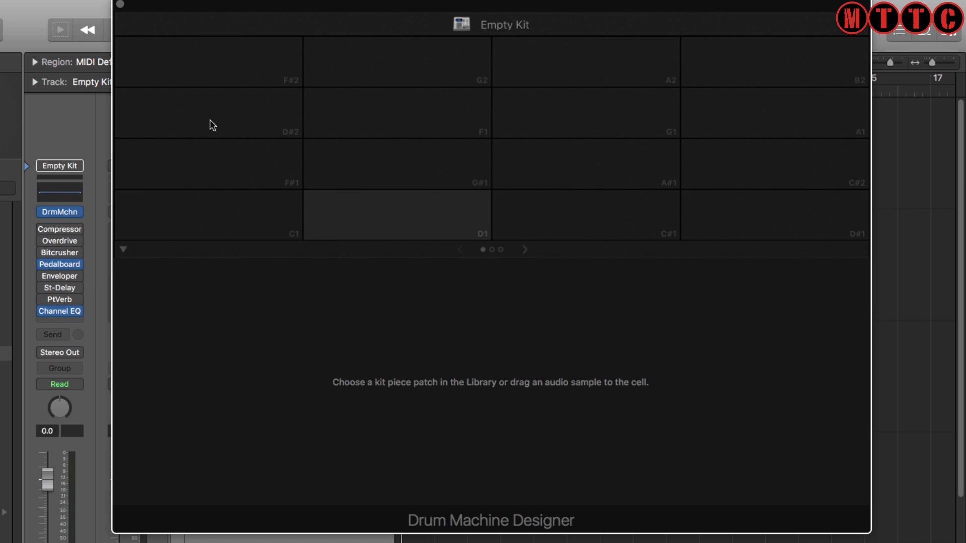
pyautogui.click(120, 5)
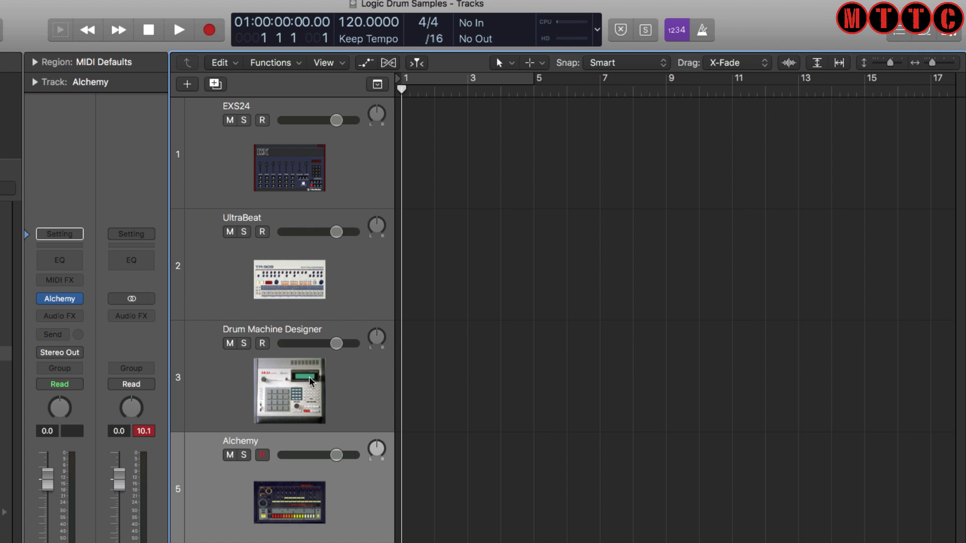
# Open the Drum Machine Designer on its own track and select the empty C1 pad
pyautogui.click(310, 381)
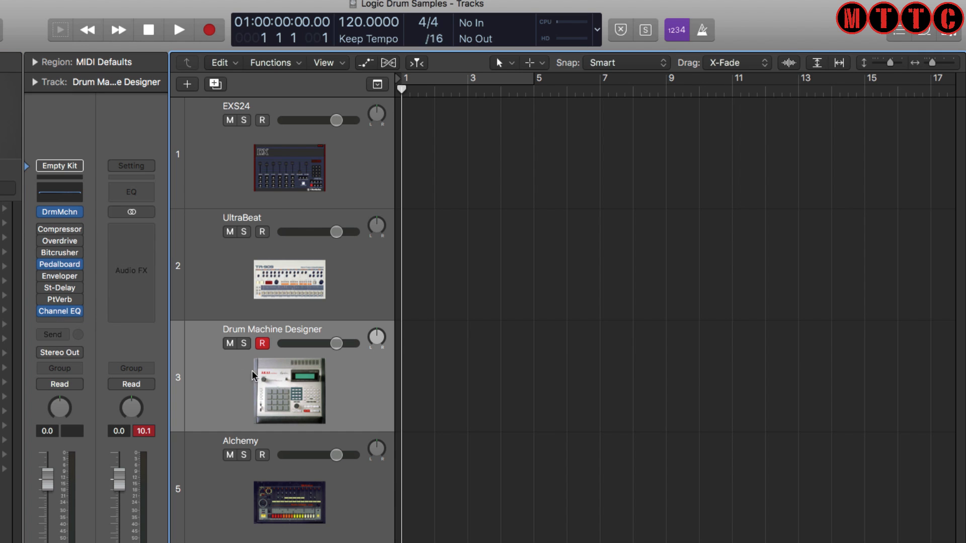
pyautogui.click(63, 212)
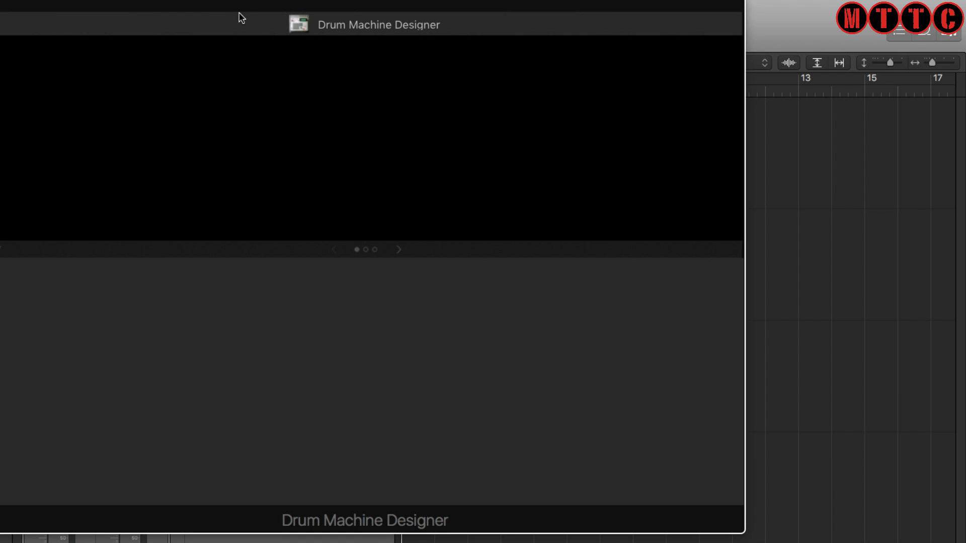
pyautogui.moveTo(239, 6); pyautogui.dragTo(296, 4)
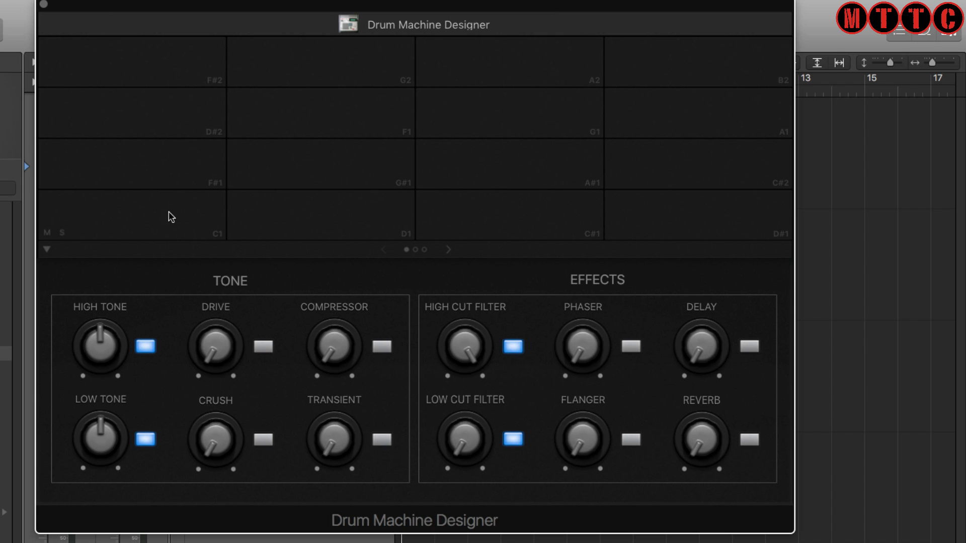
pyautogui.click(124, 218)
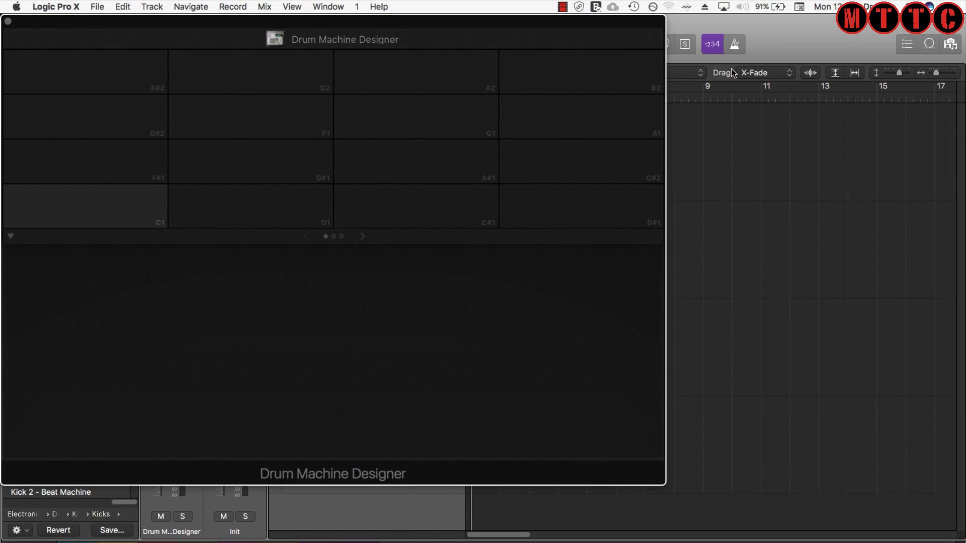
# Show the file browser for all files and open the D_Duce Kit folder within D_Duce Drums
pyautogui.press('f')
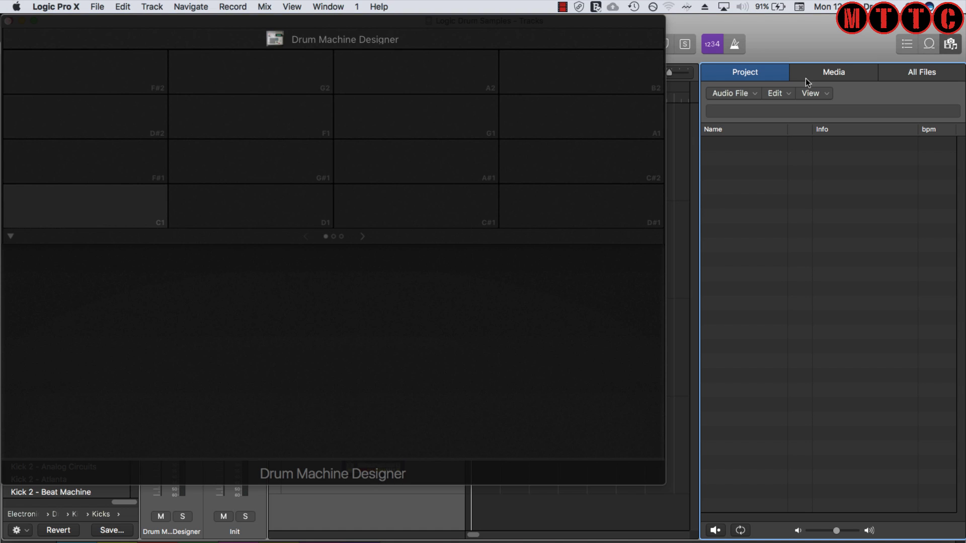
pyautogui.click(918, 74)
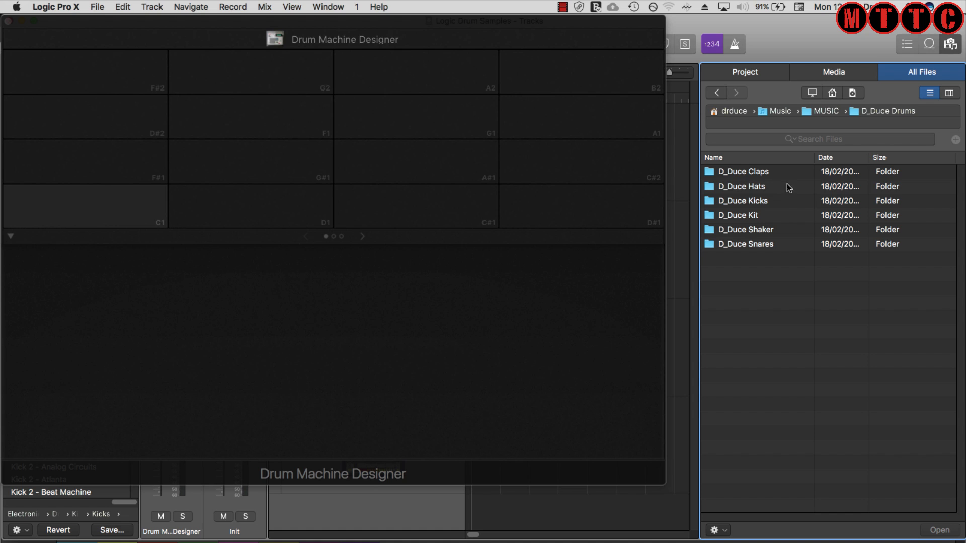
pyautogui.doubleClick(711, 218)
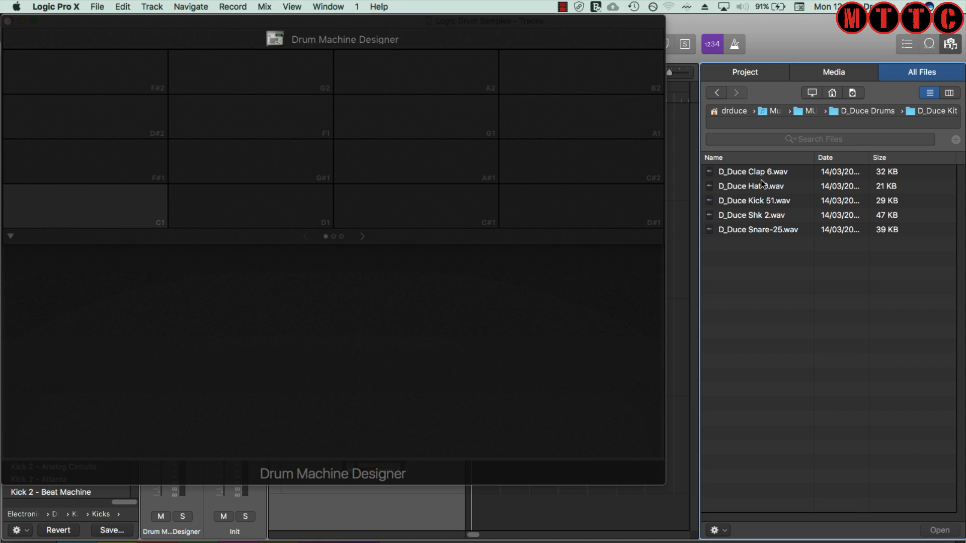
# Audition the clap, hat, kick, shaker and snare samples in the D_Duce Kit folder
pyautogui.click(751, 174)
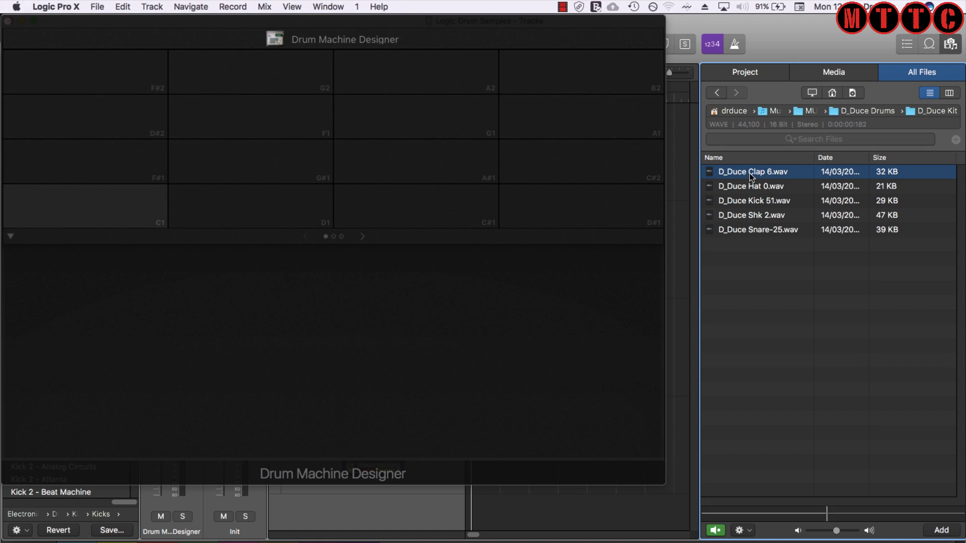
pyautogui.click(750, 185)
pyautogui.click(752, 200)
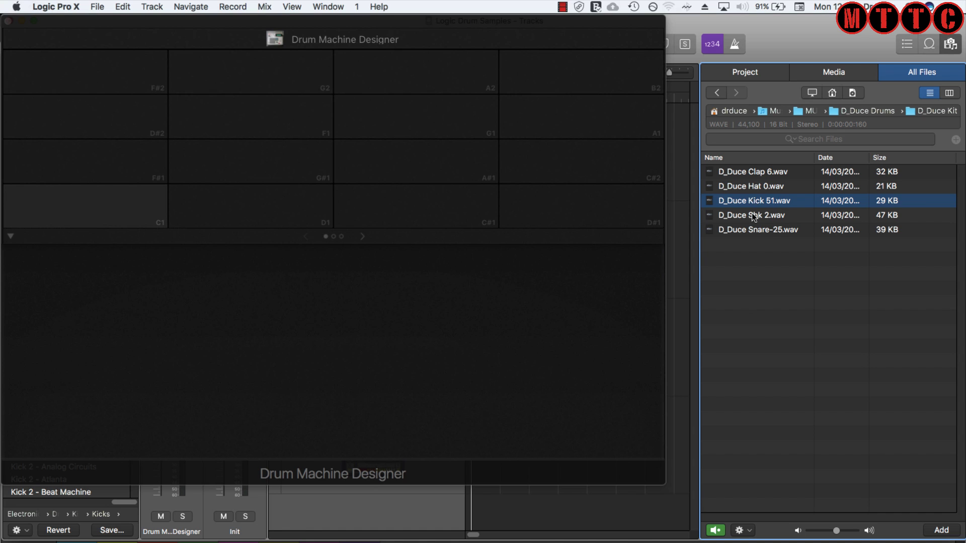
pyautogui.click(752, 215)
pyautogui.click(753, 229)
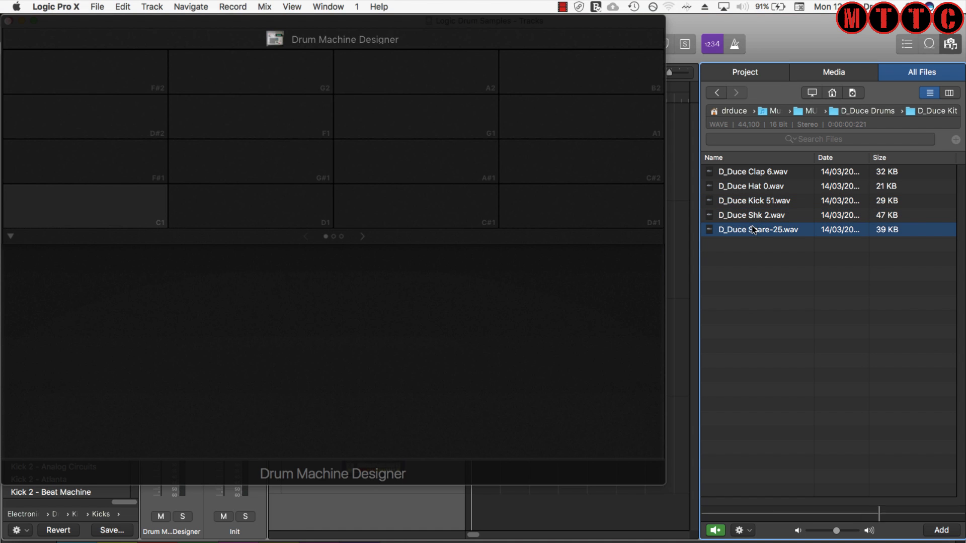
# Load D_Duce Kick 51.wav from the file browser onto the C1 pad and select the pad to show its sound controls
pyautogui.click(547, 39)
pyautogui.moveTo(550, 25)
pyautogui.mouseDown()
pyautogui.moveTo(585, 23)
pyautogui.moveTo(559, 28)
pyautogui.mouseUp()
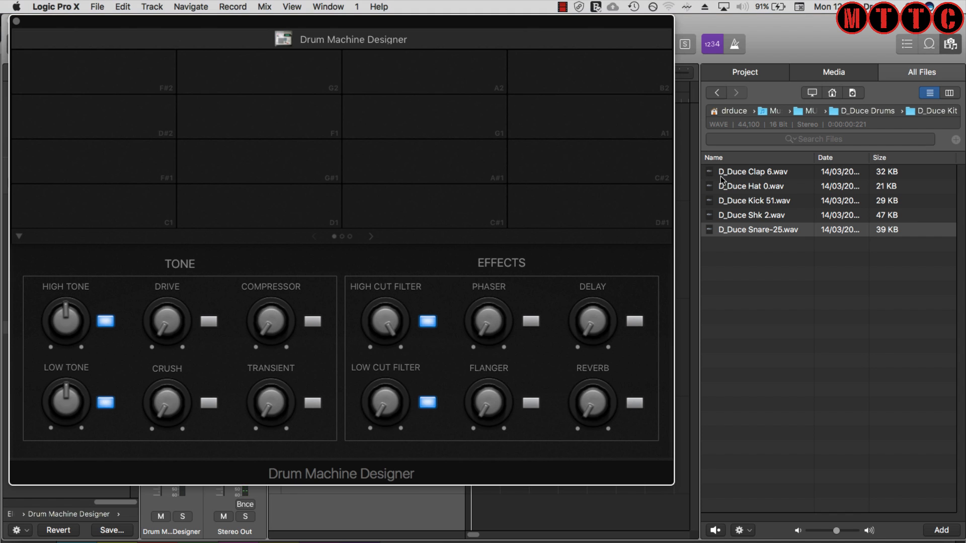
pyautogui.click(775, 231)
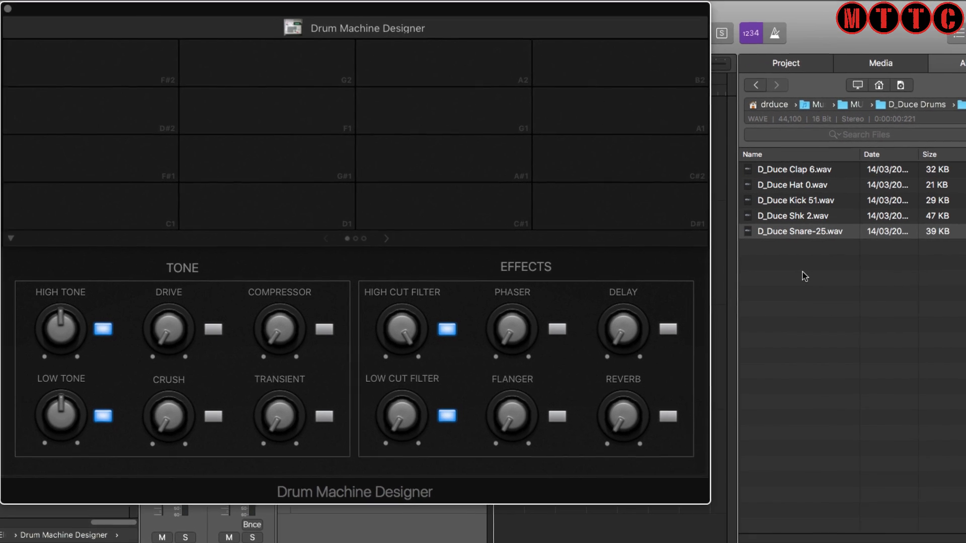
pyautogui.click(810, 201)
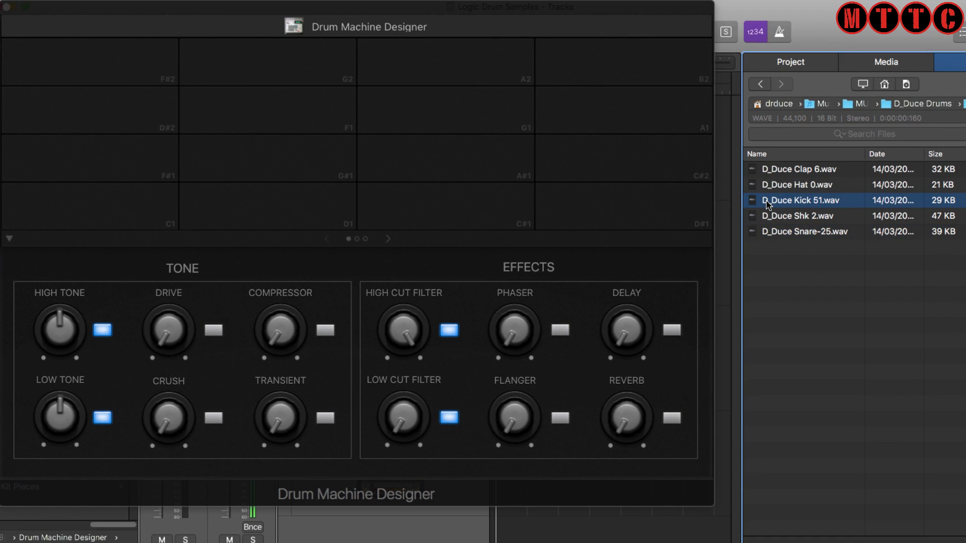
pyautogui.moveTo(421, 251); pyautogui.dragTo(119, 218)
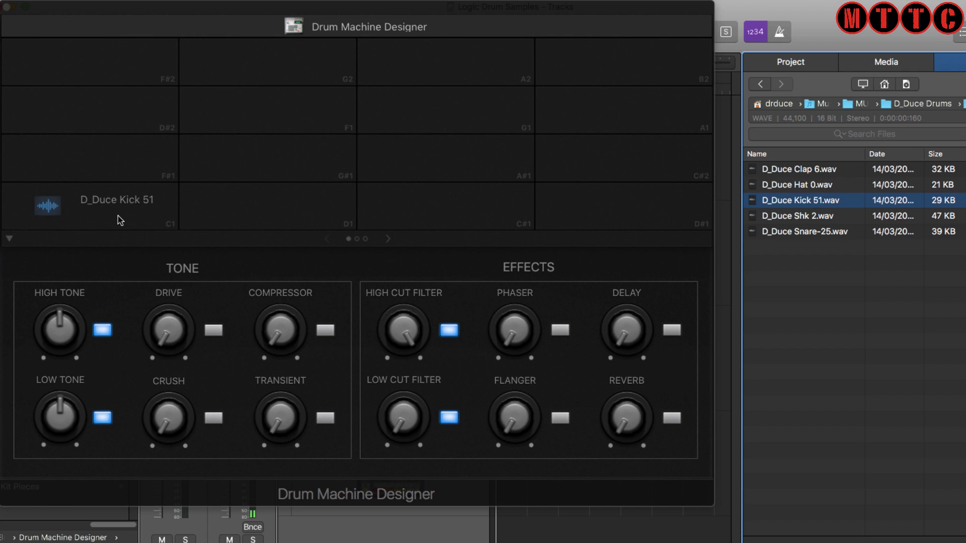
pyautogui.click(51, 210)
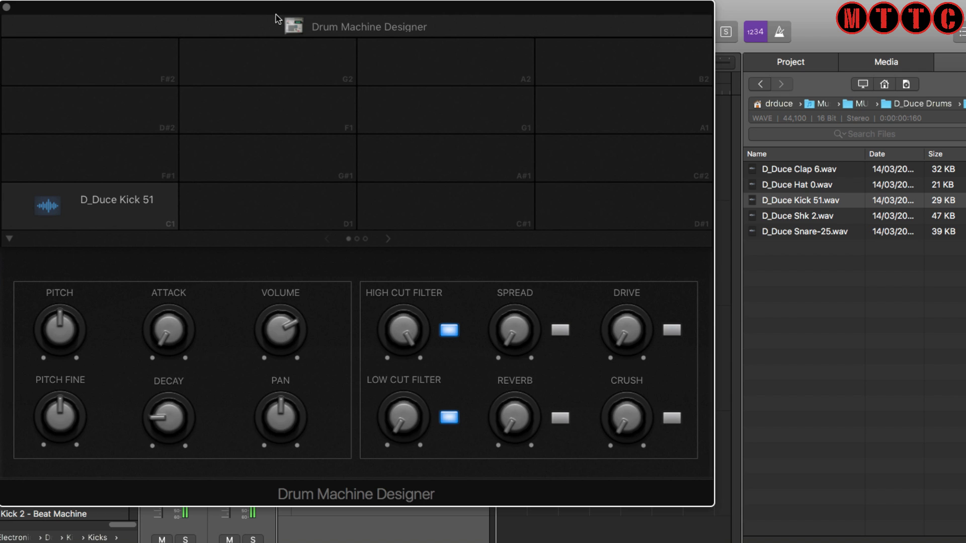
# Reset the channel peak display, lower the D_Duce Kick 51 pad's volume to -18.2 dB and play the pad
pyautogui.moveTo(278, 8); pyautogui.dragTo(293, 8)
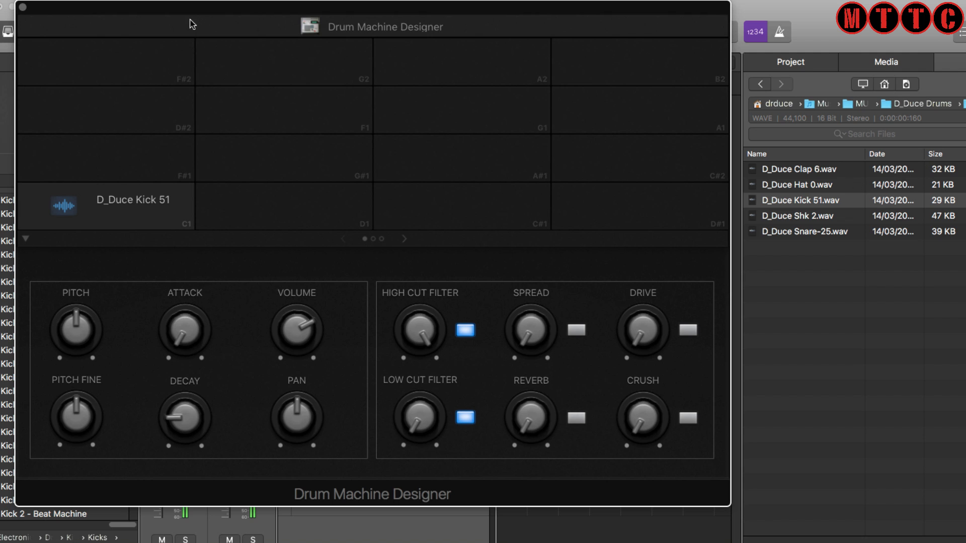
pyautogui.moveTo(189, 11); pyautogui.dragTo(357, 11)
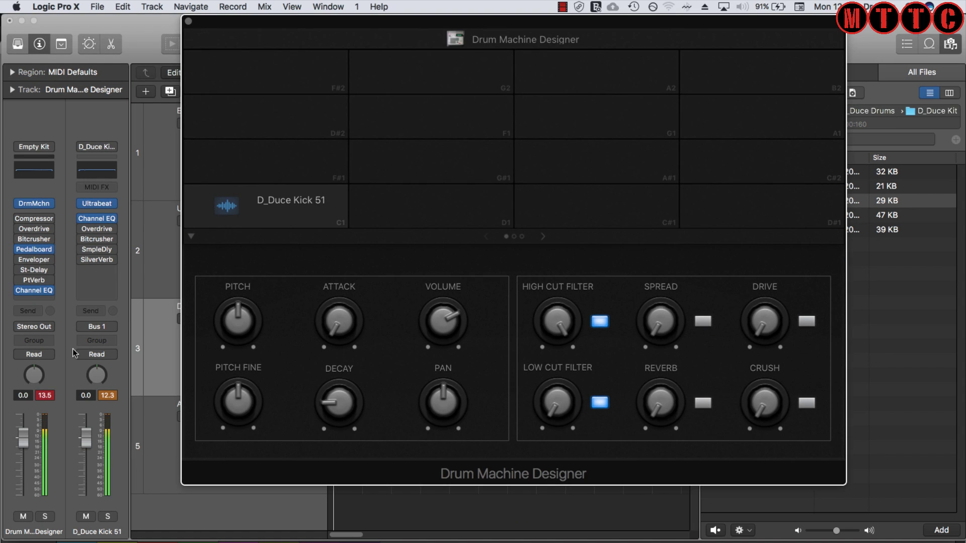
pyautogui.click(45, 396)
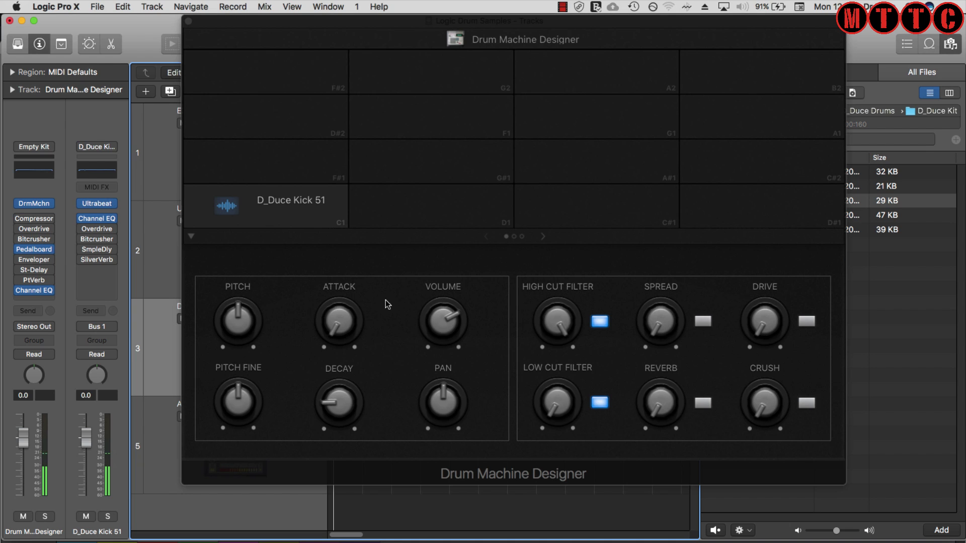
pyautogui.moveTo(431, 303); pyautogui.dragTo(433, 383)
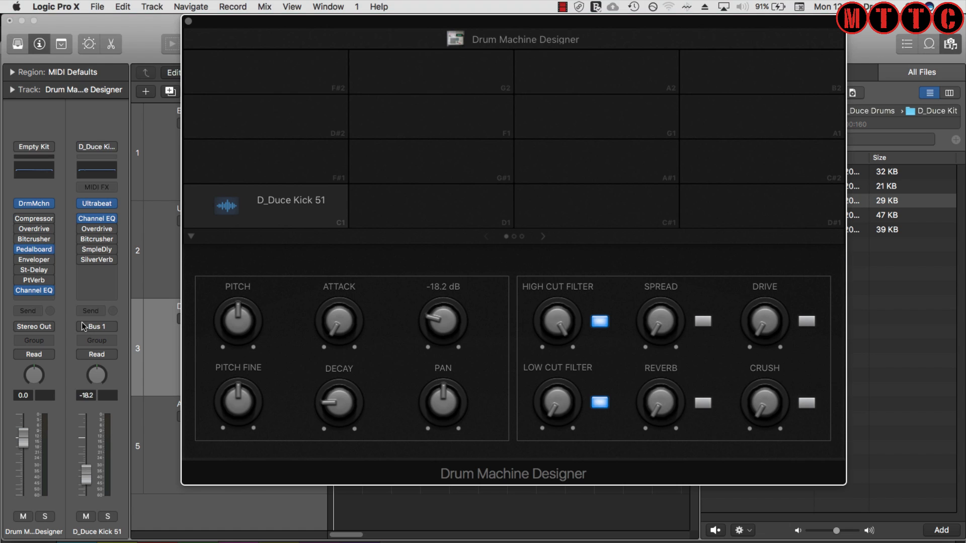
pyautogui.click(264, 215)
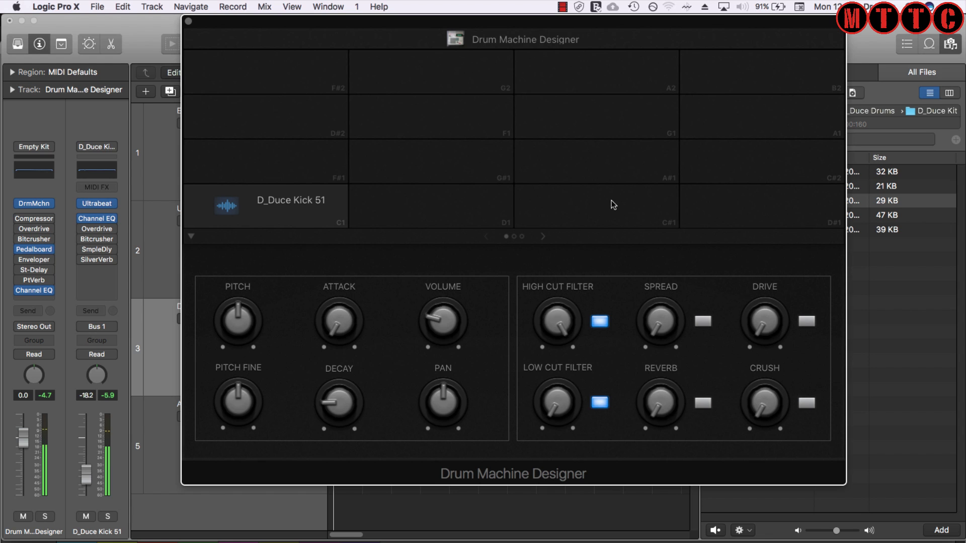
# Load D_Duce Snare-25.wav onto the D1 pad and D_Duce Hat 0.wav onto the C#1 pad, placing the hat last in the row
pyautogui.click(867, 201)
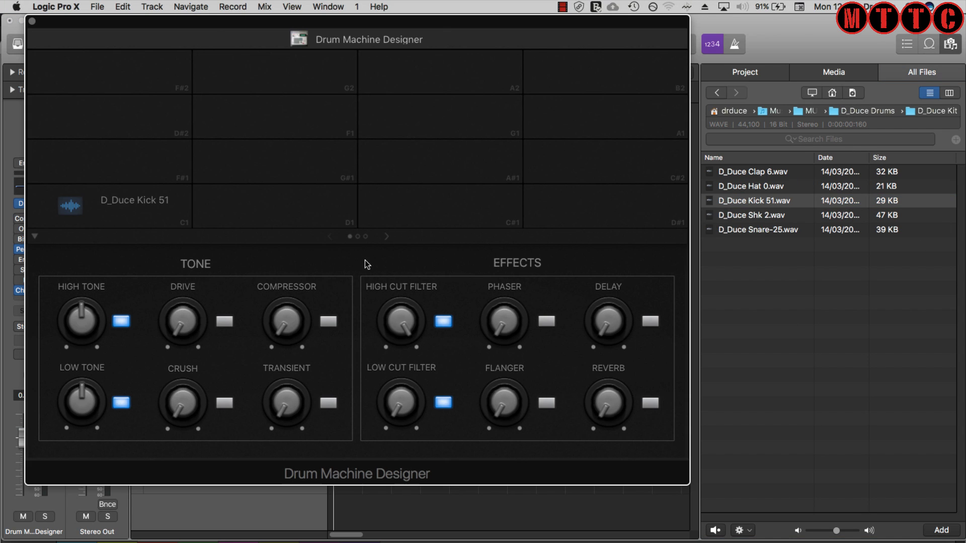
pyautogui.moveTo(367, 261); pyautogui.dragTo(297, 220)
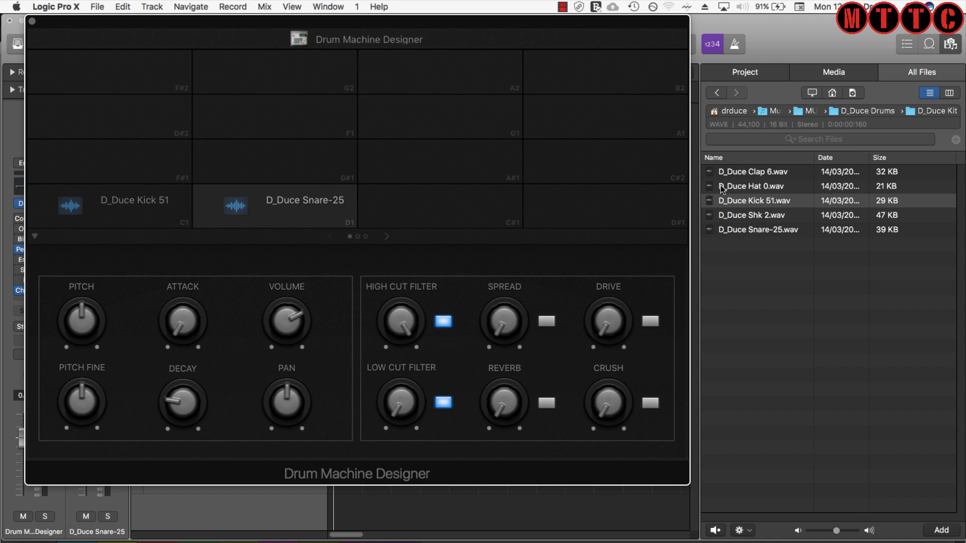
pyautogui.moveTo(724, 187); pyautogui.dragTo(471, 218)
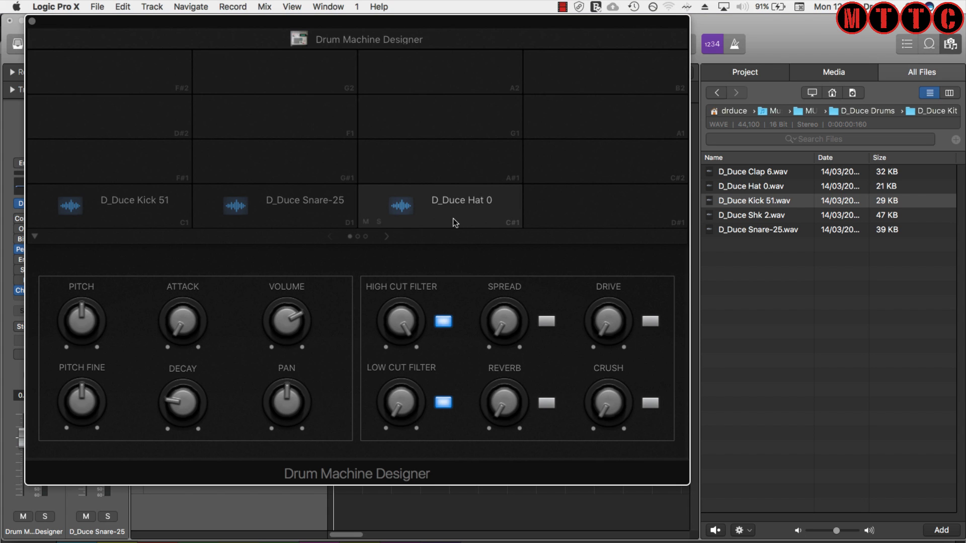
pyautogui.moveTo(401, 208); pyautogui.dragTo(580, 205)
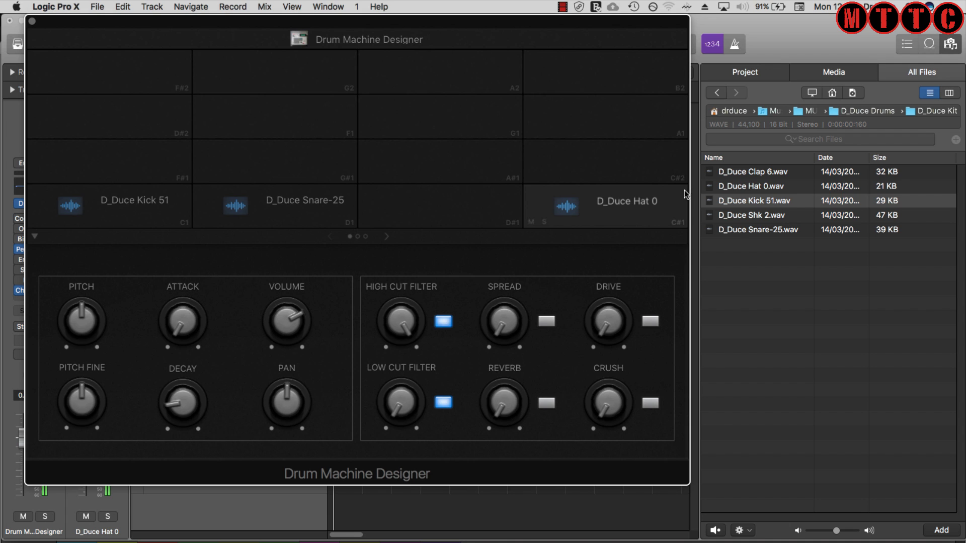
# Load D_Duce Clap 6.wav onto the D#1 pad and D_Duce Shk 2.wav onto the F#1 pad
pyautogui.moveTo(644, 178); pyautogui.dragTo(437, 216)
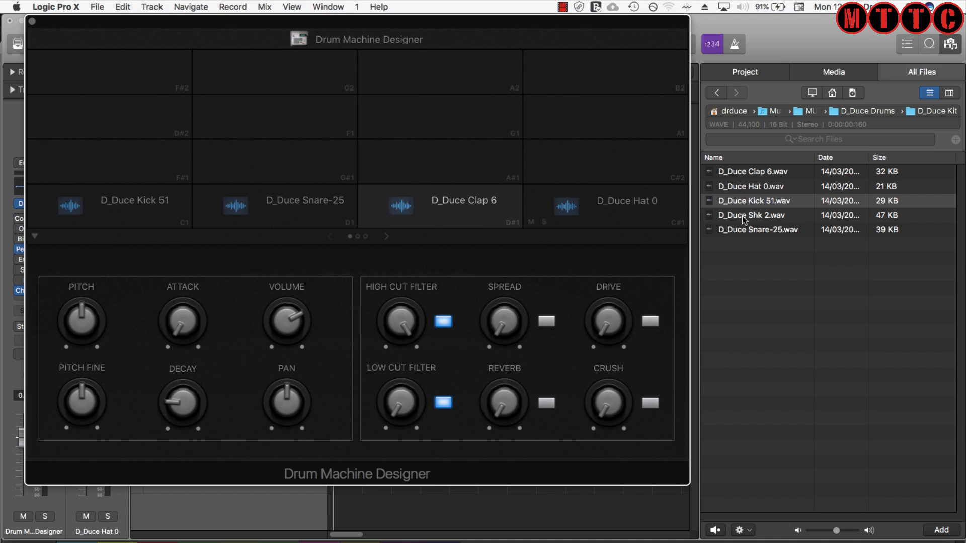
pyautogui.moveTo(728, 218); pyautogui.dragTo(157, 174)
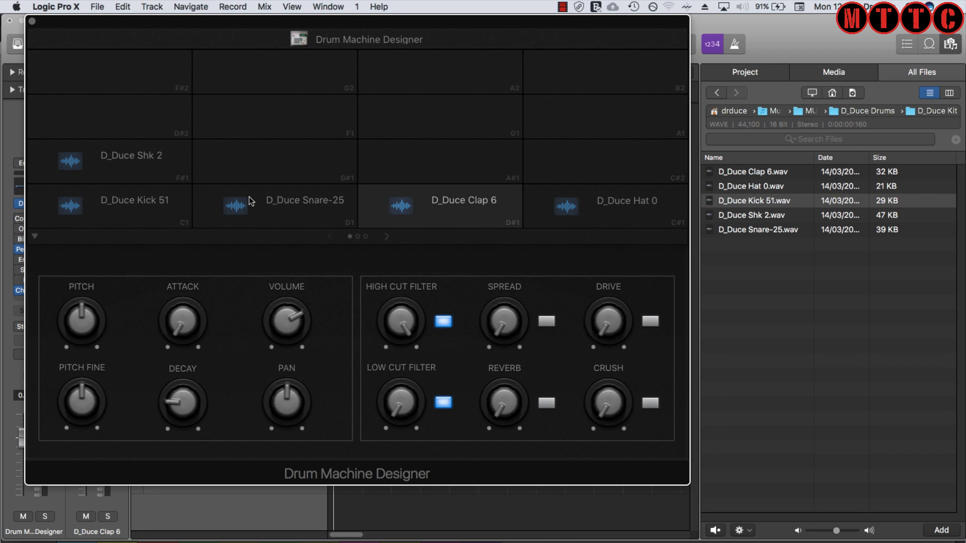
# Audition the shaker, snare, clap, hat and kick pads while watching their channel strip levels
pyautogui.click(71, 161)
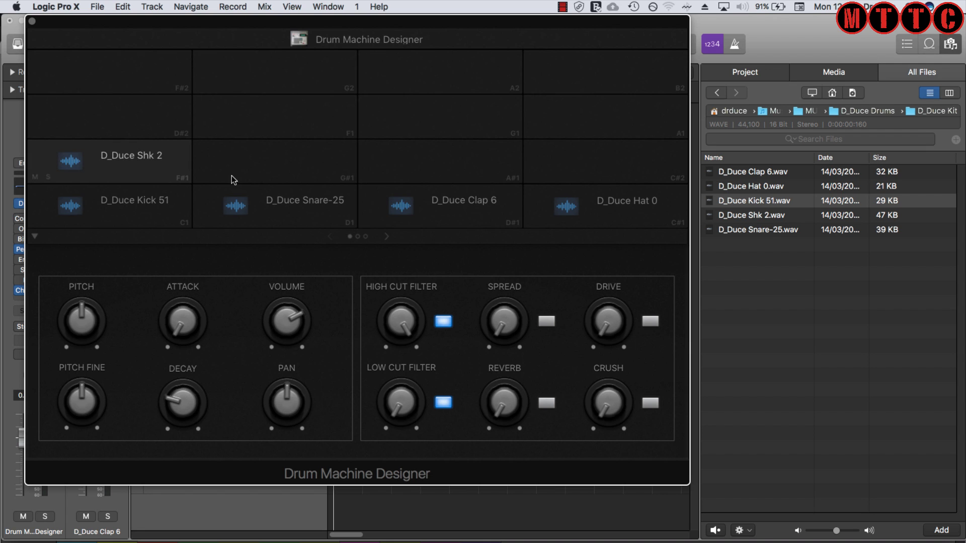
pyautogui.click(255, 207)
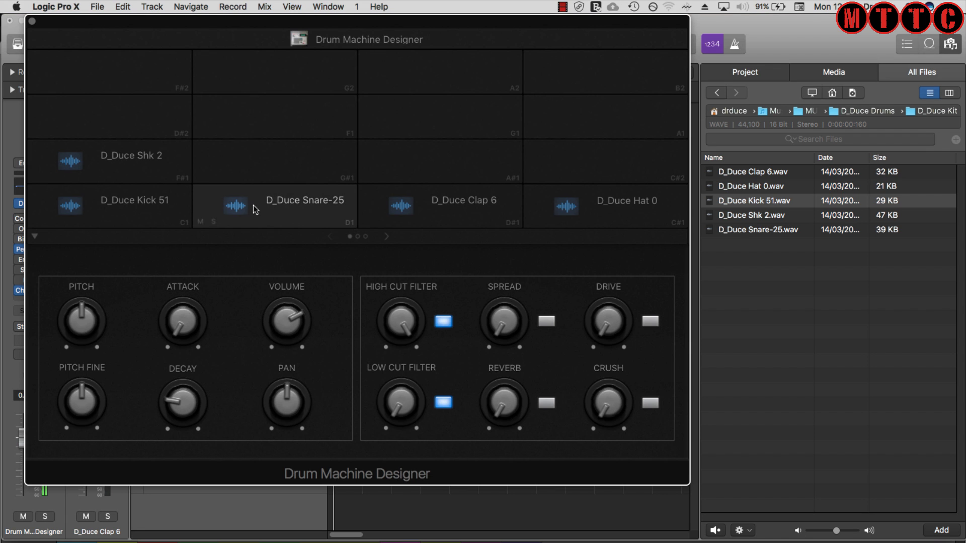
pyautogui.click(394, 204)
pyautogui.click(559, 206)
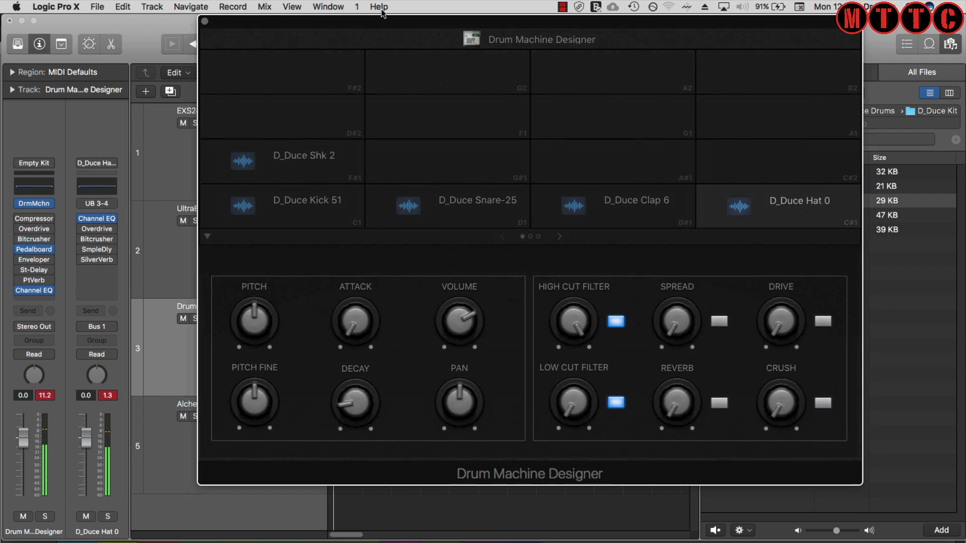
pyautogui.click(263, 166)
pyautogui.click(288, 199)
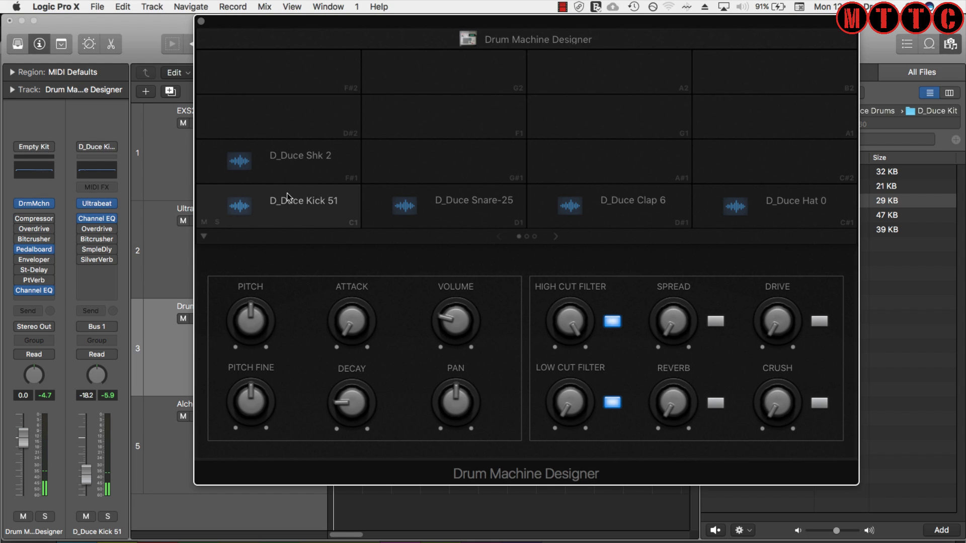
# Set the D_Duce Shk 2 pad's channel volume to -18 dB
pyautogui.click(290, 164)
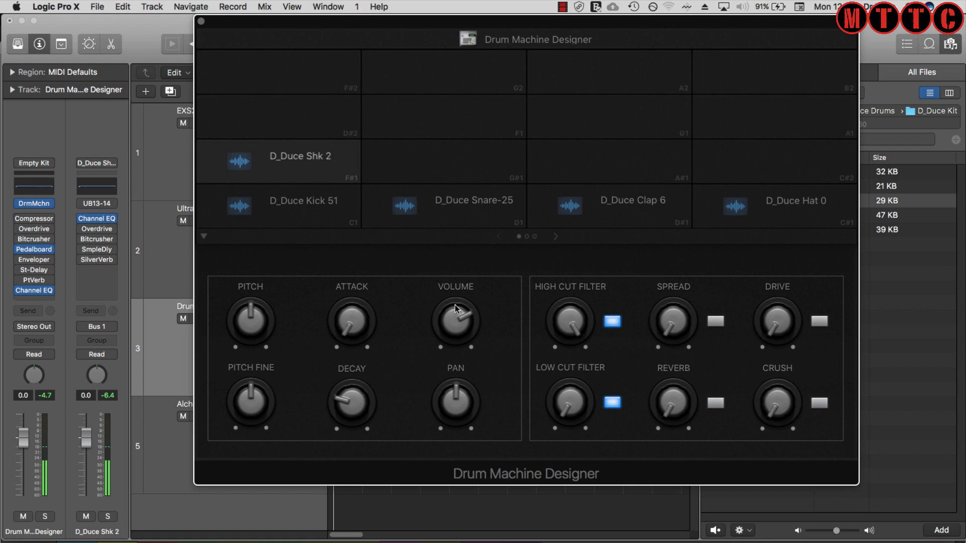
pyautogui.moveTo(443, 307); pyautogui.dragTo(454, 362)
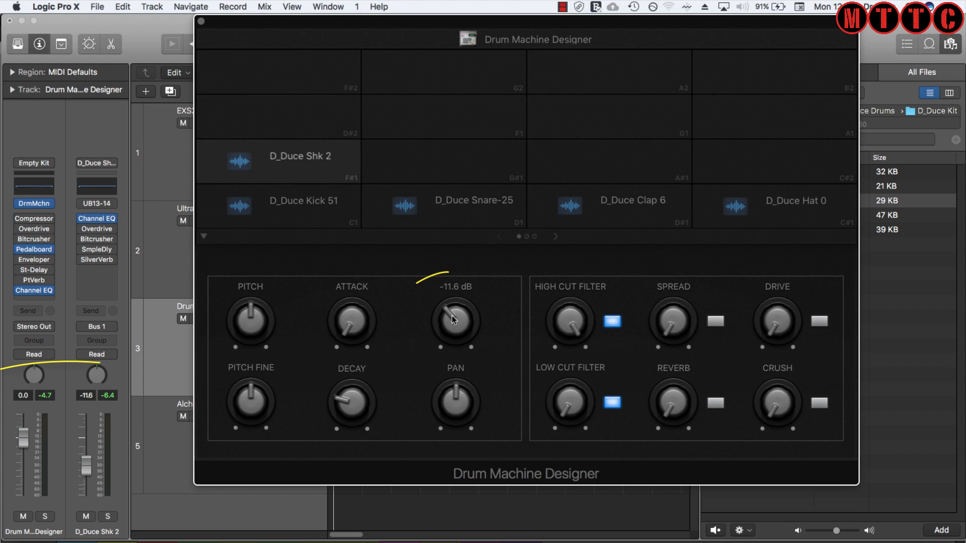
pyautogui.moveTo(454, 317)
pyautogui.mouseDown()
pyautogui.moveTo(459, 301)
pyautogui.moveTo(456, 317)
pyautogui.moveTo(457, 308)
pyautogui.mouseUp()
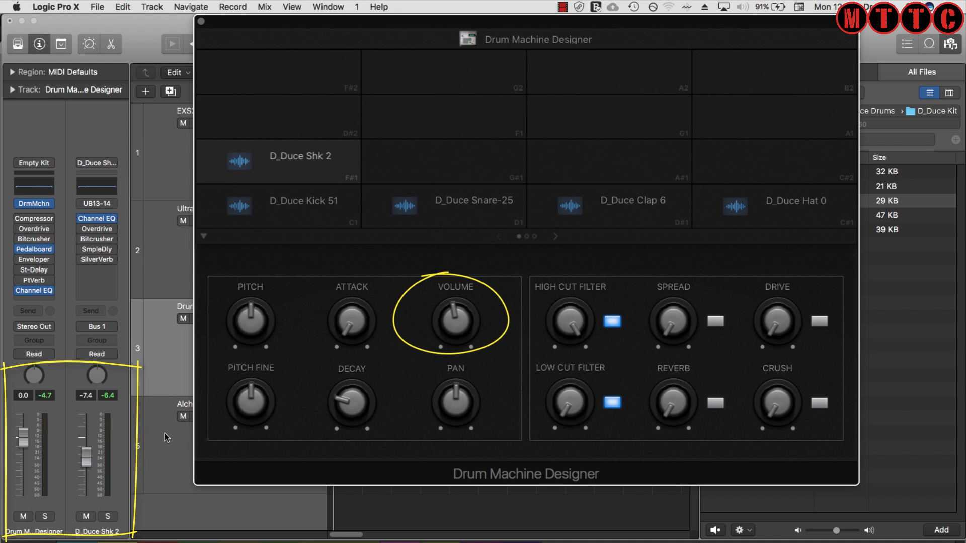
pyautogui.doubleClick(84, 395)
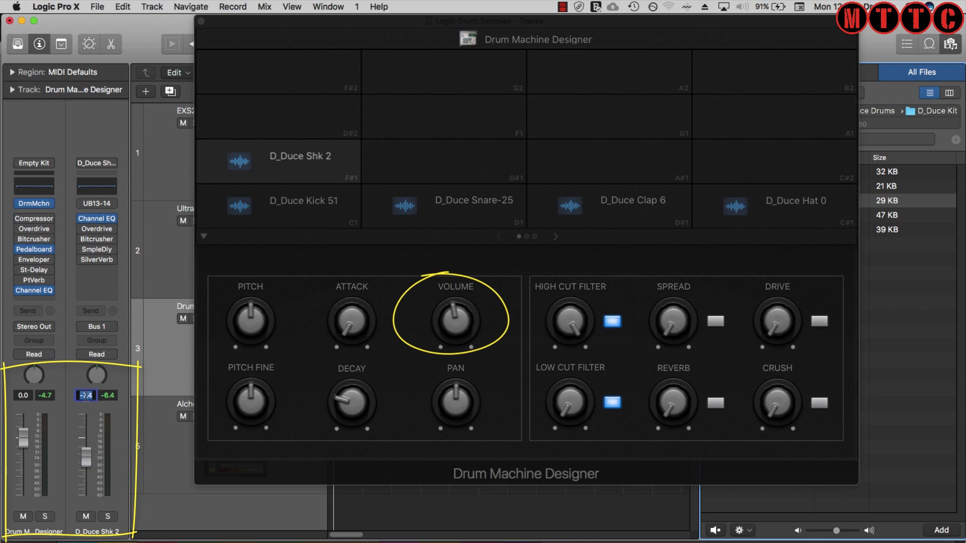
pyautogui.write('-1')
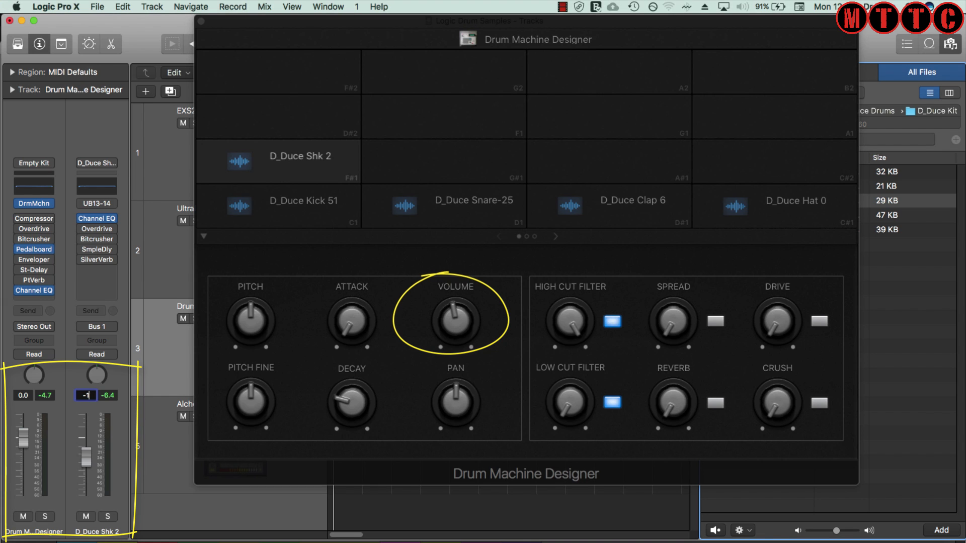
pyautogui.write('8')
pyautogui.press('Return')
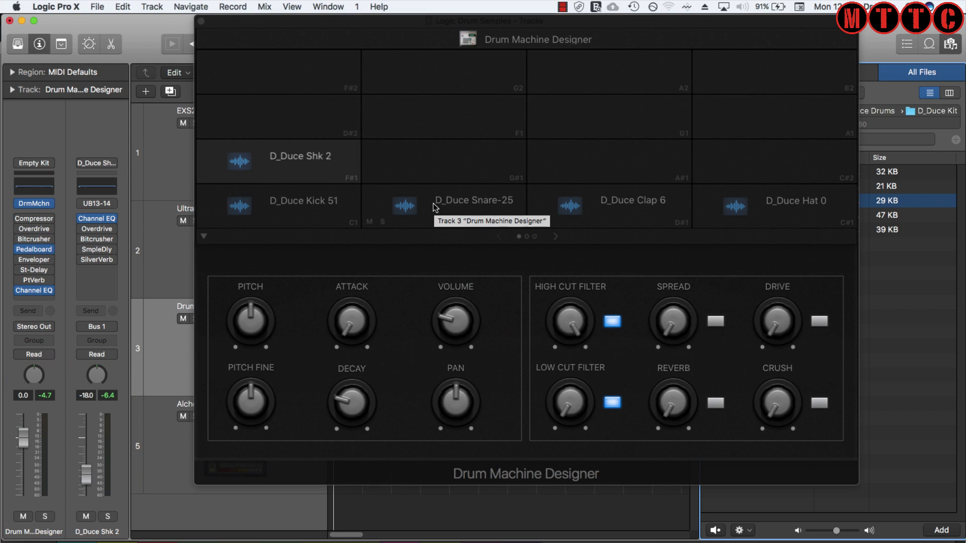
# Set the D_Duce Snare-25 pad's channel volume to -18 dB, reset the peak display and replay the pad
pyautogui.click(398, 206)
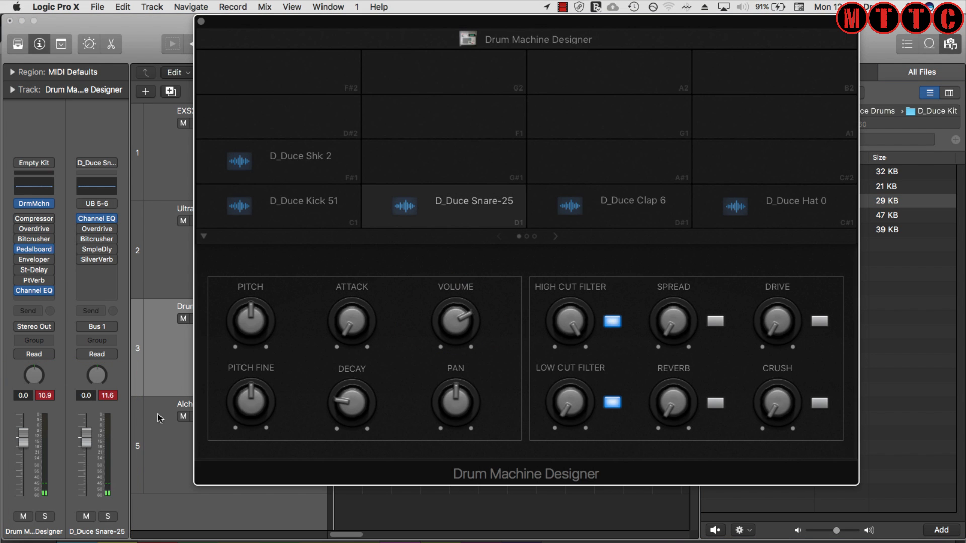
pyautogui.doubleClick(86, 395)
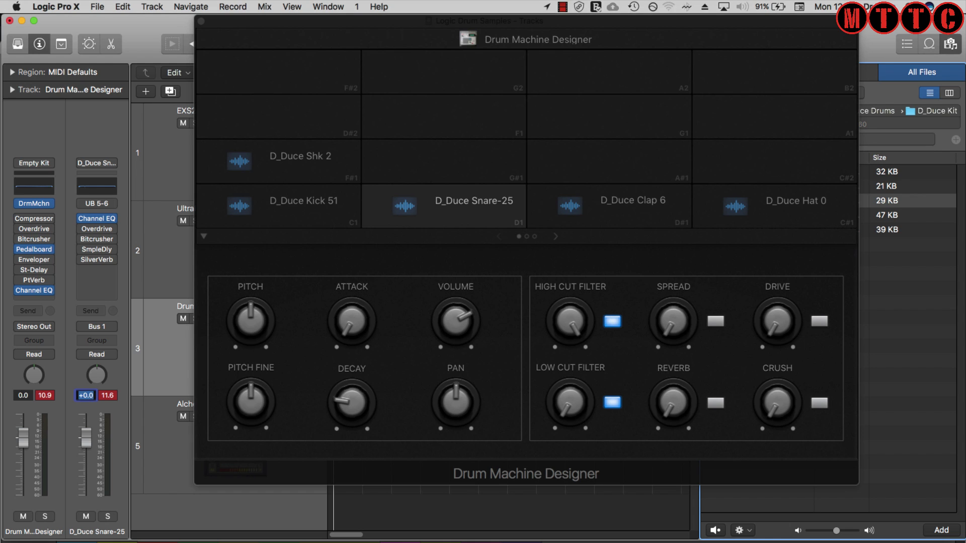
pyautogui.write('-18')
pyautogui.press('Return')
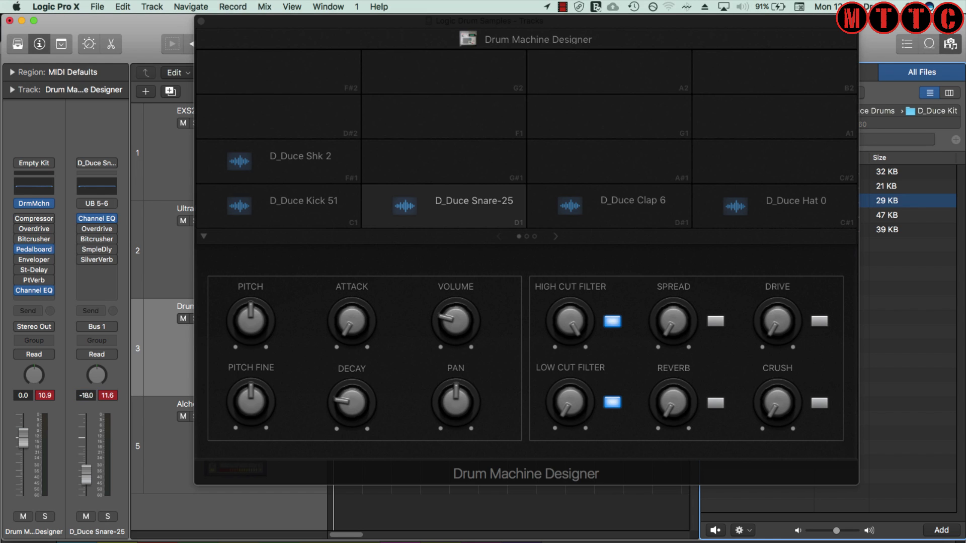
pyautogui.click(404, 205)
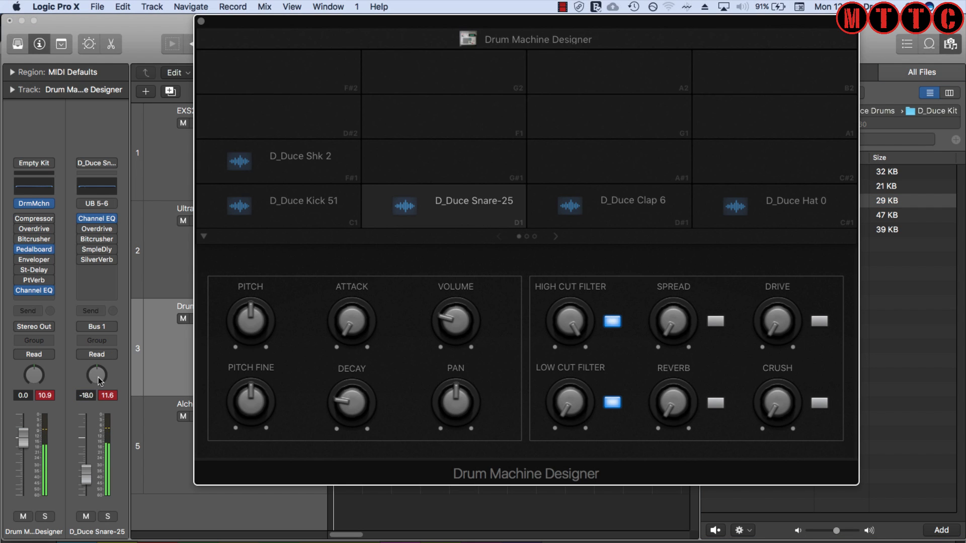
pyautogui.click(50, 395)
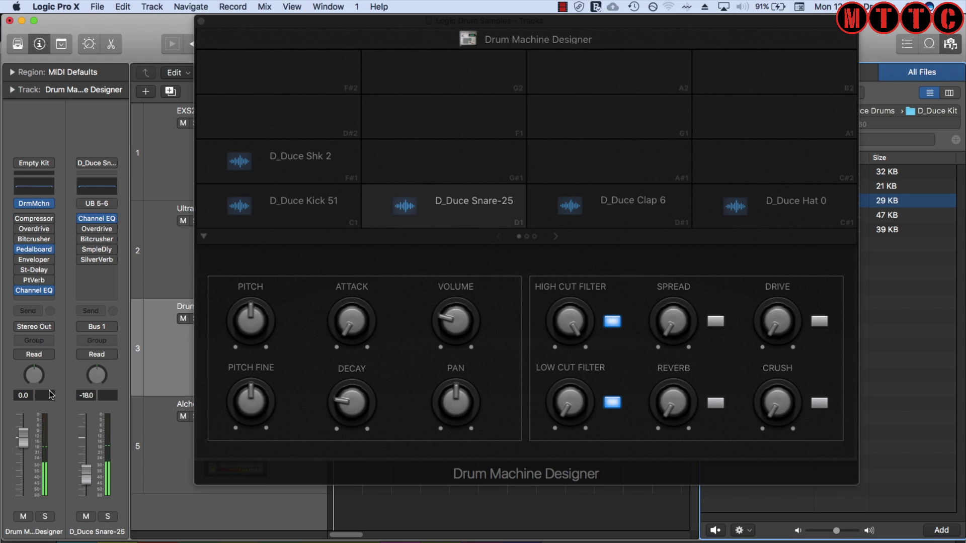
pyautogui.click(401, 208)
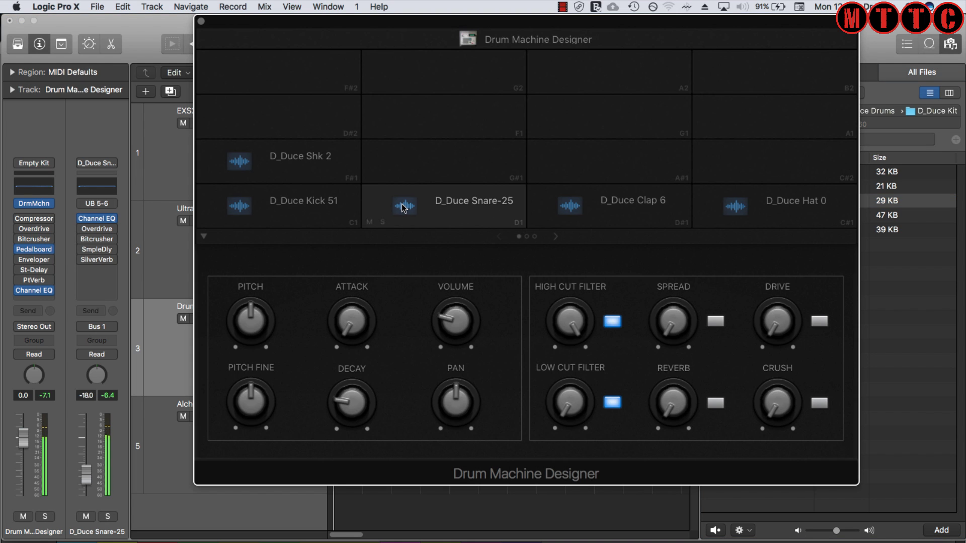
# Set the D_Duce Clap 6 pad's channel volume to -18 dB
pyautogui.click(570, 206)
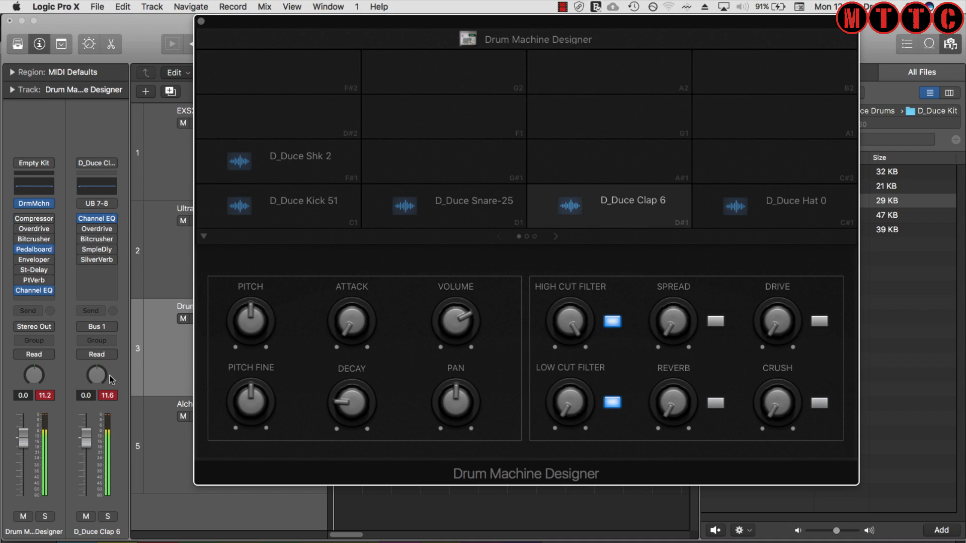
pyautogui.doubleClick(88, 396)
pyautogui.write('-')
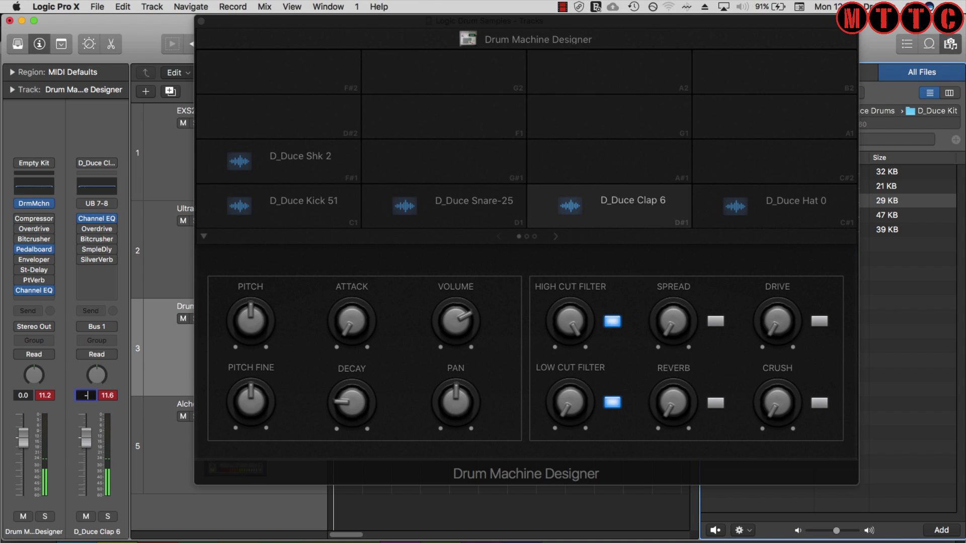
pyautogui.write('18')
pyautogui.press('Return')
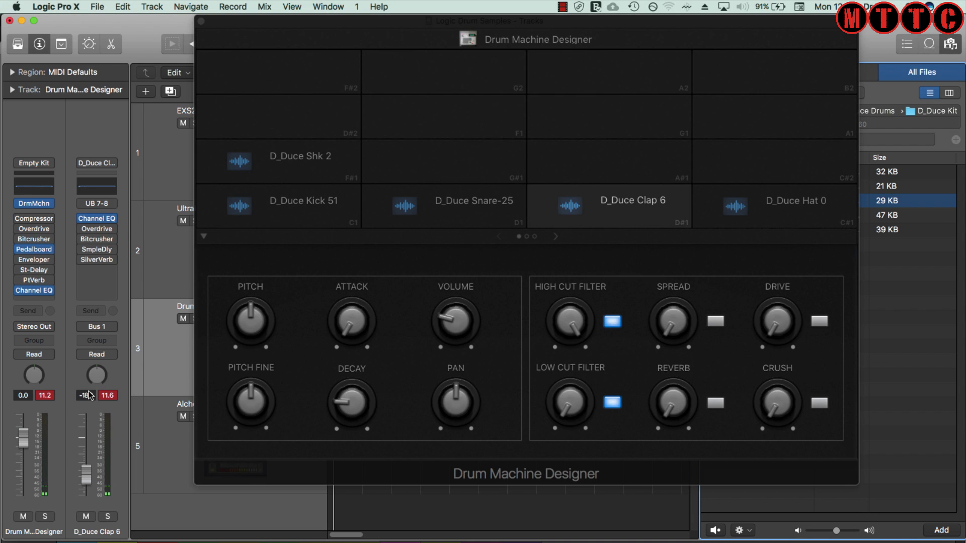
# Set the D_Duce Hat 0 pad's channel volume to -18 dB
pyautogui.click(758, 209)
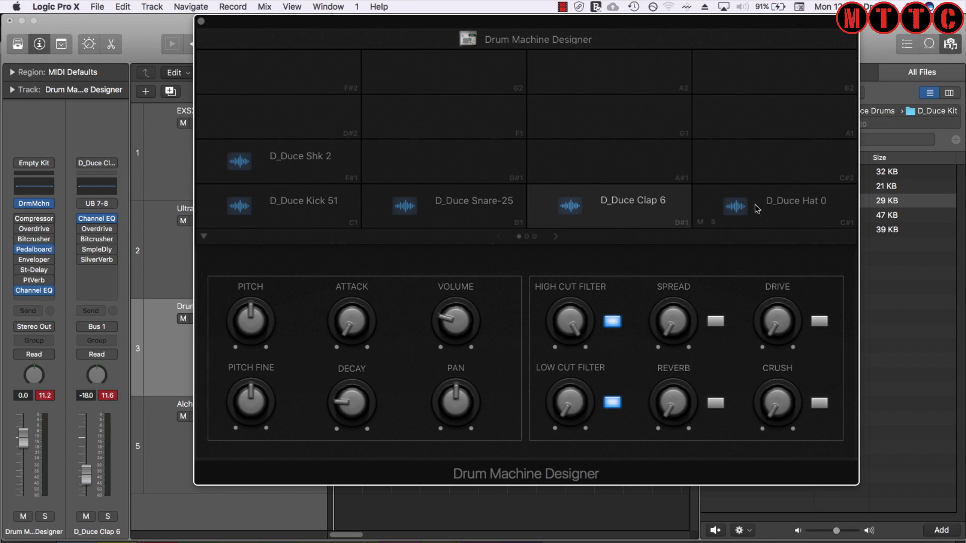
pyautogui.click(736, 210)
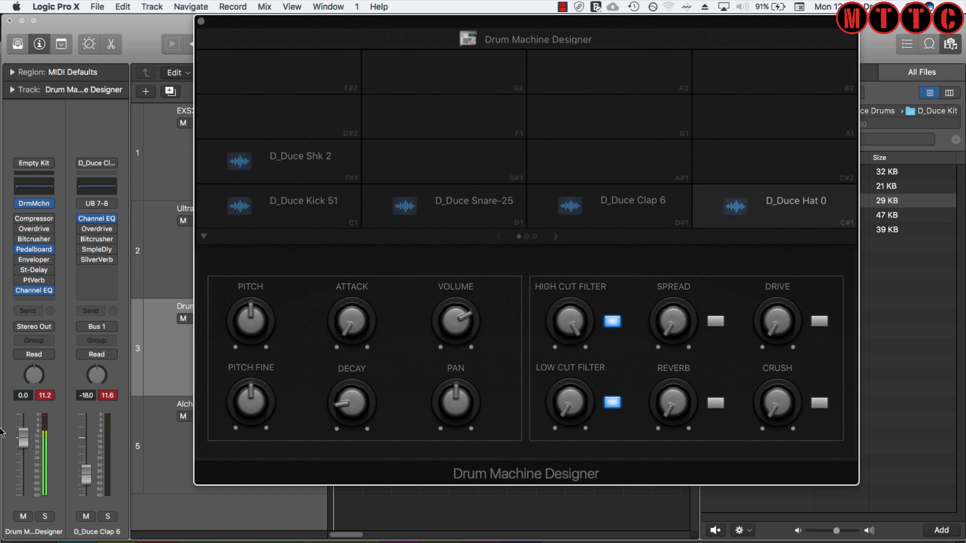
pyautogui.doubleClick(85, 395)
pyautogui.write('-18')
pyautogui.press('Return')
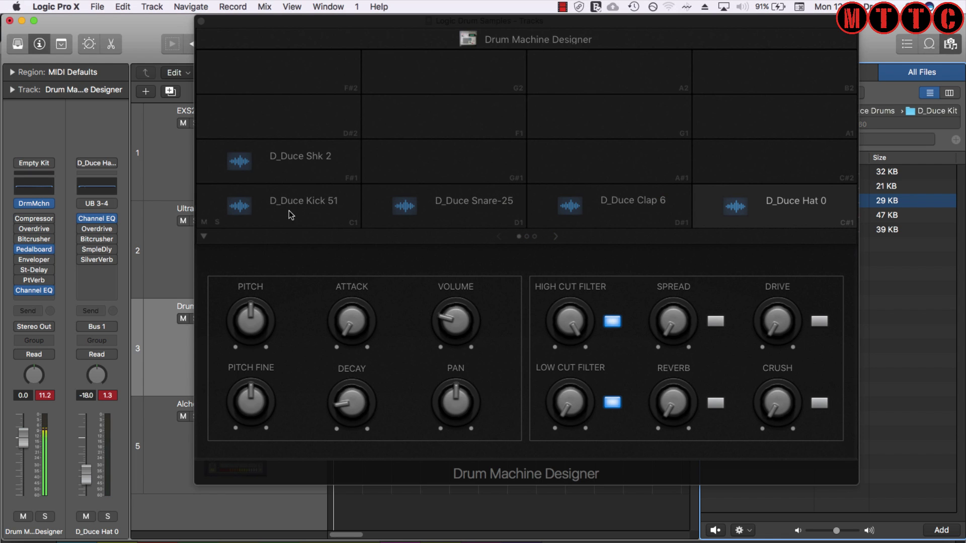
# Reset the kit channel's peak display and select the D_Duce Kick 51 pad to play it
pyautogui.click(45, 395)
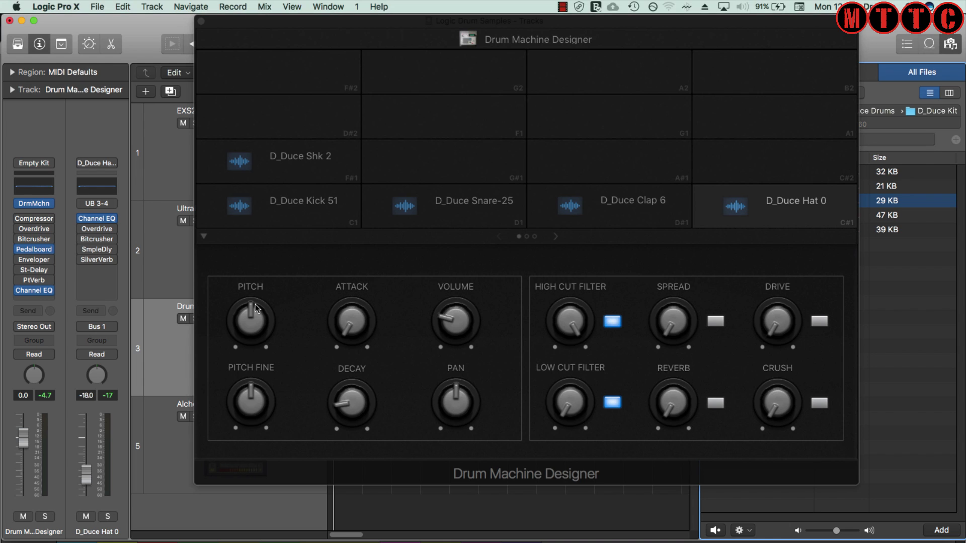
pyautogui.click(299, 216)
pyautogui.click(295, 207)
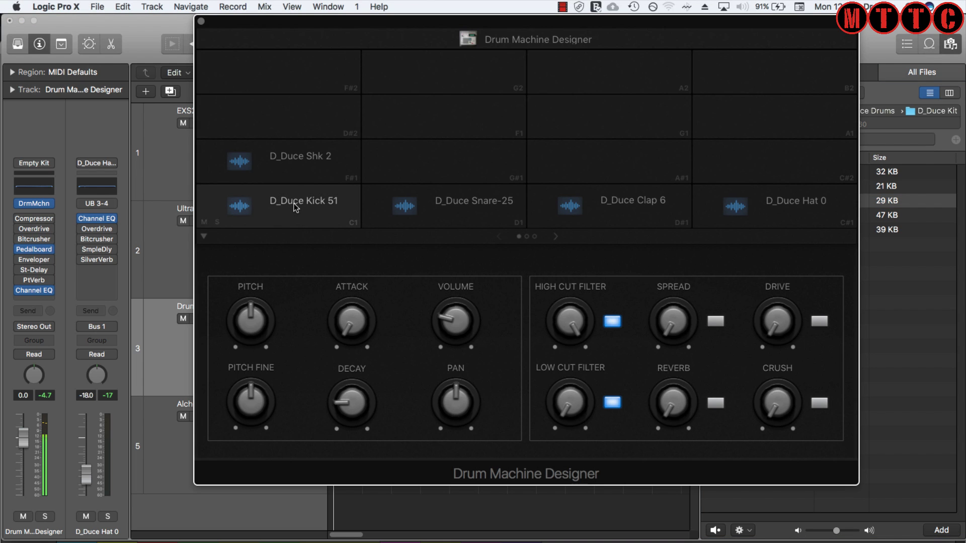
# Try the D_Duce Kick 51 pad's pitch at G 1 and its pan at full left, and return both to centre
pyautogui.click(283, 210)
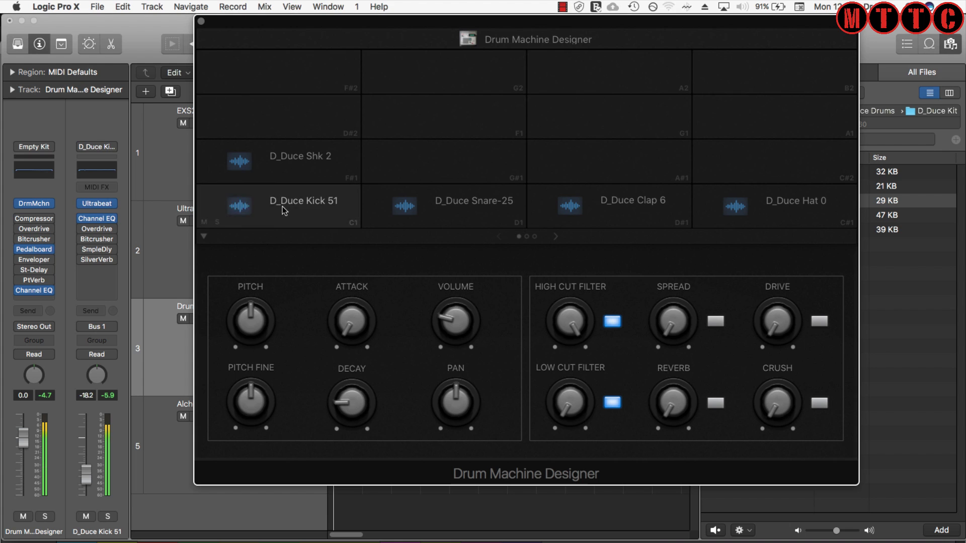
pyautogui.moveTo(248, 314); pyautogui.dragTo(238, 360)
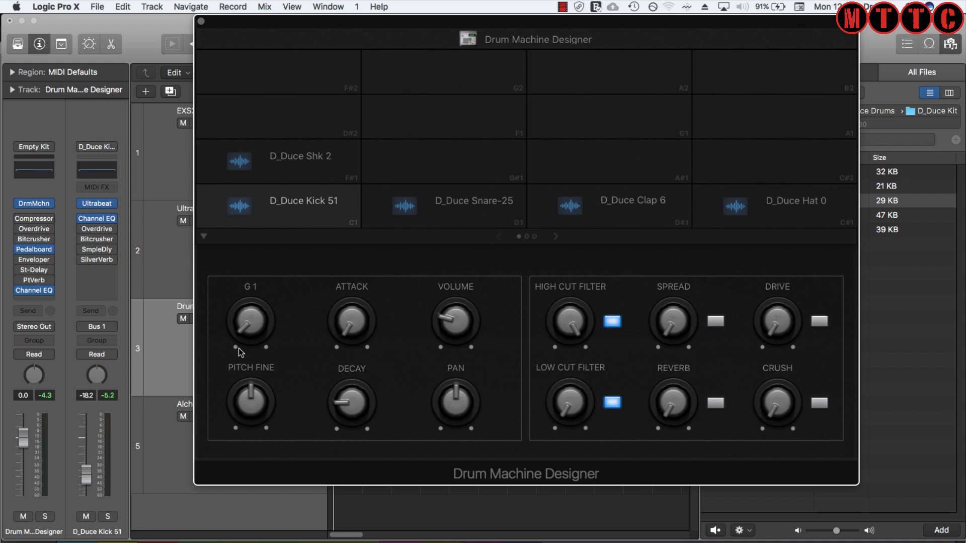
pyautogui.keyDown('alt'); pyautogui.click(252, 325); pyautogui.keyUp('alt')
pyautogui.moveTo(346, 304)
pyautogui.mouseDown()
pyautogui.moveTo(346, 294)
pyautogui.moveTo(344, 312)
pyautogui.mouseUp()
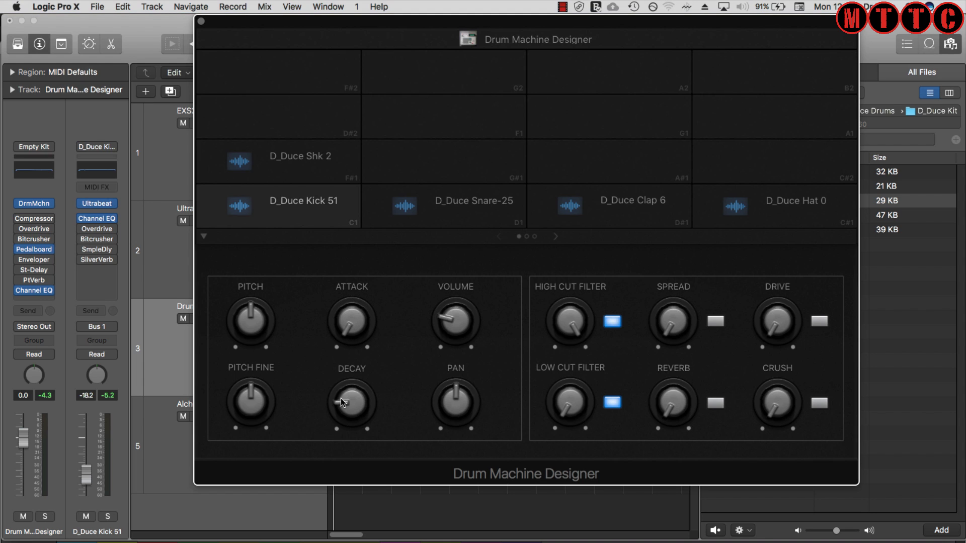
pyautogui.moveTo(454, 391); pyautogui.dragTo(444, 491)
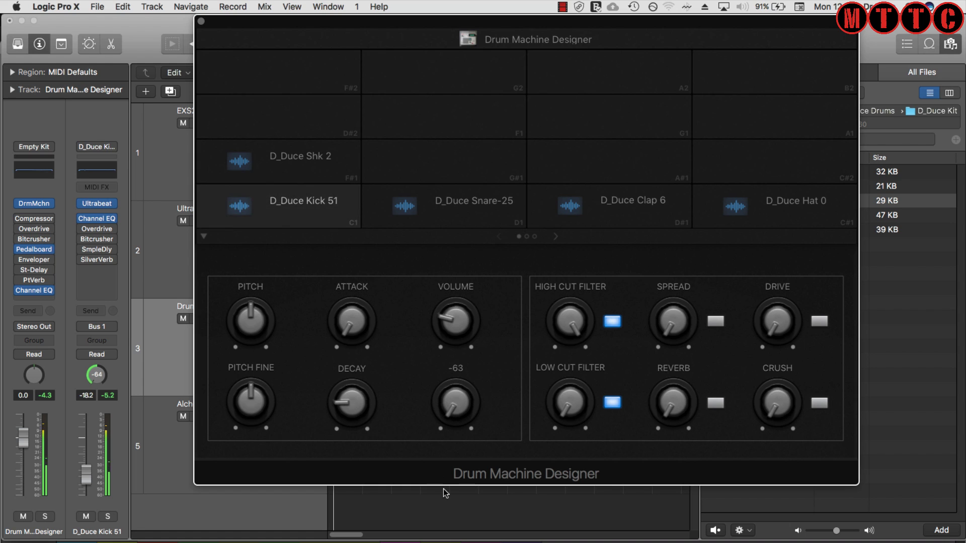
pyautogui.moveTo(431, 388); pyautogui.dragTo(441, 352)
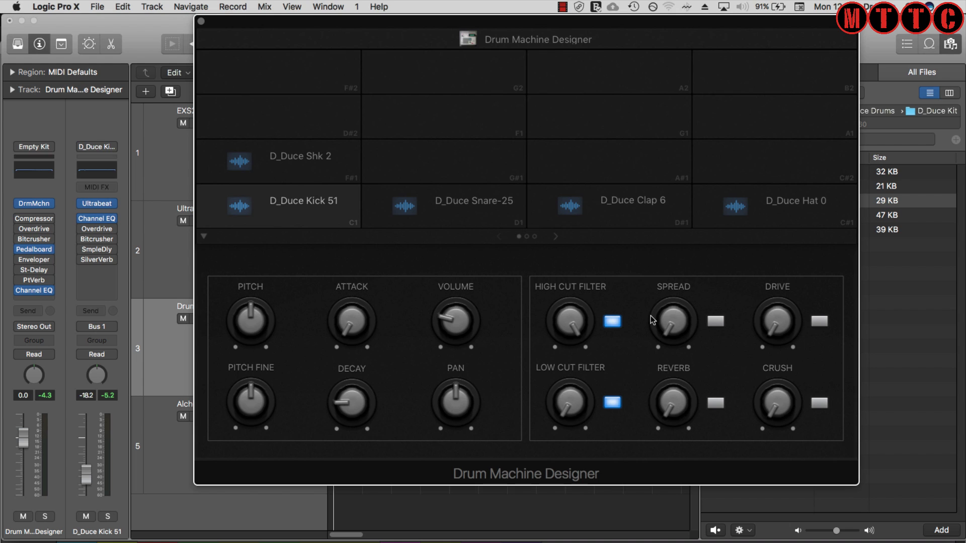
# Audition the D_Duce Snare-25, D_Duce Clap 6 and D_Duce Hat 0 pads
pyautogui.click(450, 211)
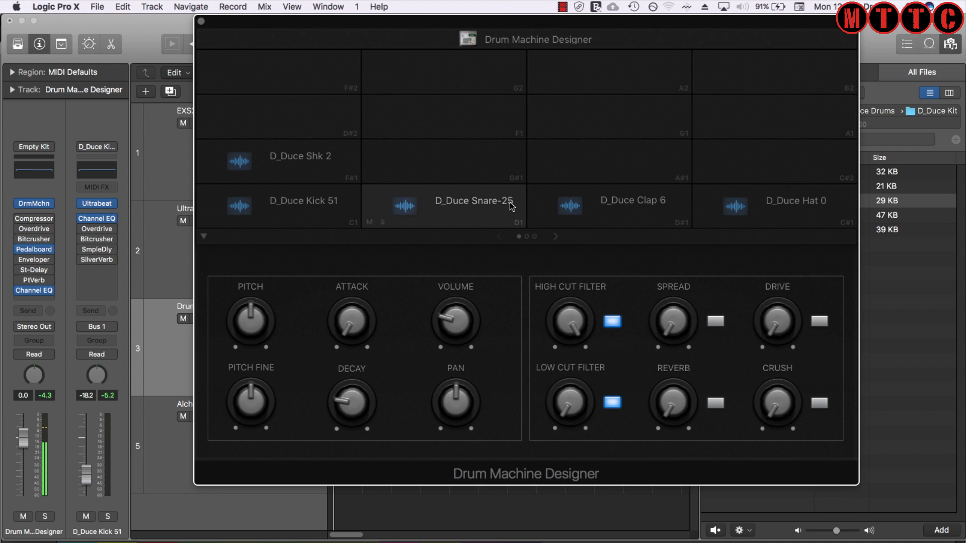
pyautogui.click(582, 198)
pyautogui.click(759, 196)
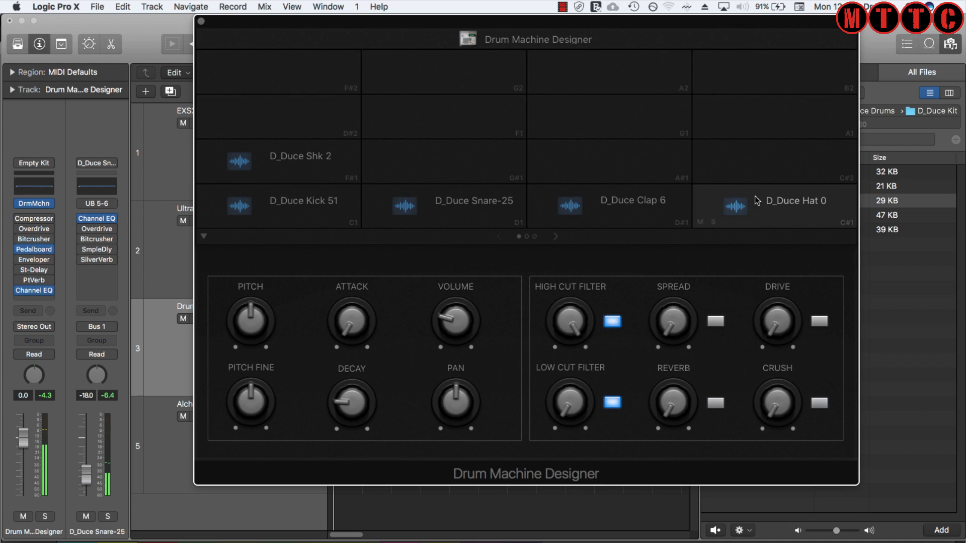
# Set the D_Duce Kick 51 pad's low cut filter to 205 Hz, checking the curve in its Channel EQ
pyautogui.click(316, 204)
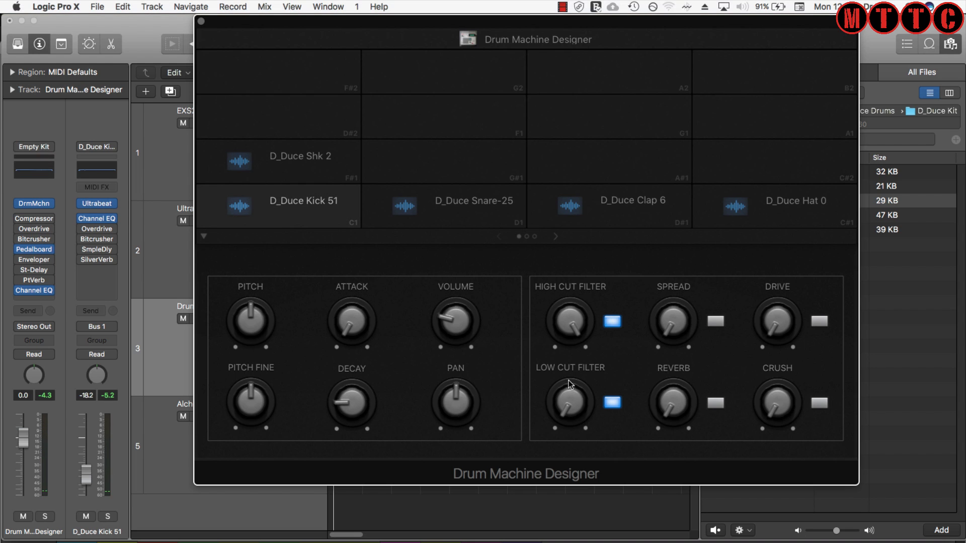
pyautogui.moveTo(570, 391); pyautogui.dragTo(574, 340)
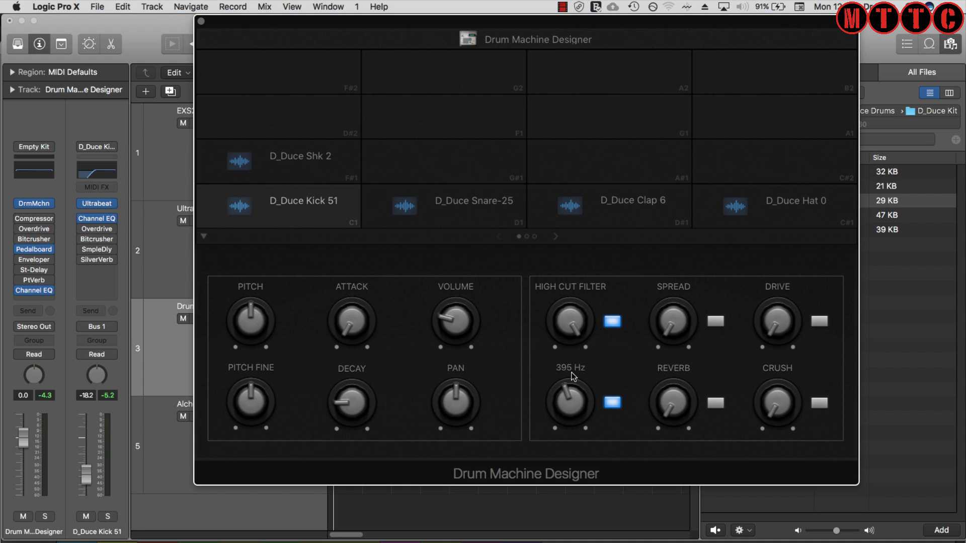
pyautogui.moveTo(563, 387); pyautogui.dragTo(562, 384)
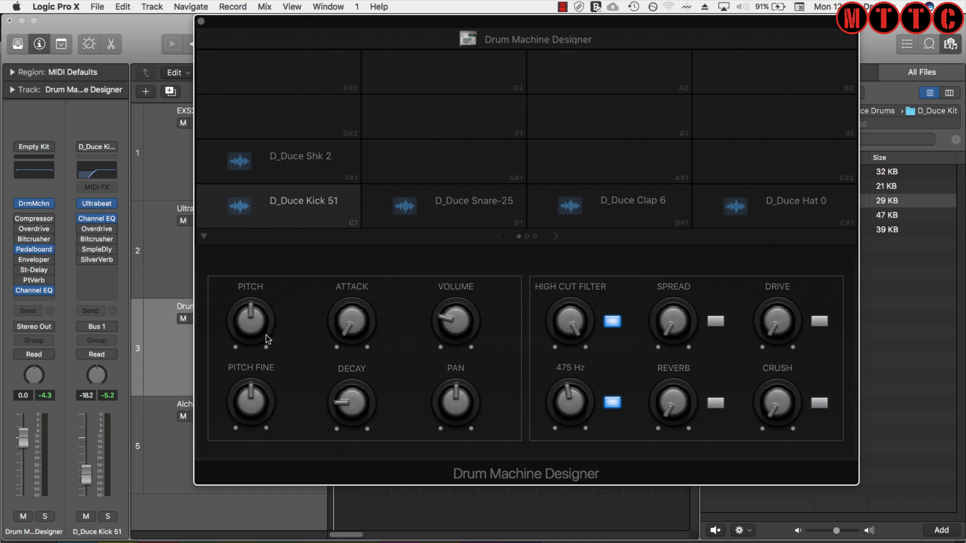
pyautogui.click(100, 219)
pyautogui.moveTo(564, 400)
pyautogui.mouseDown()
pyautogui.moveTo(567, 445)
pyautogui.moveTo(564, 405)
pyautogui.mouseUp()
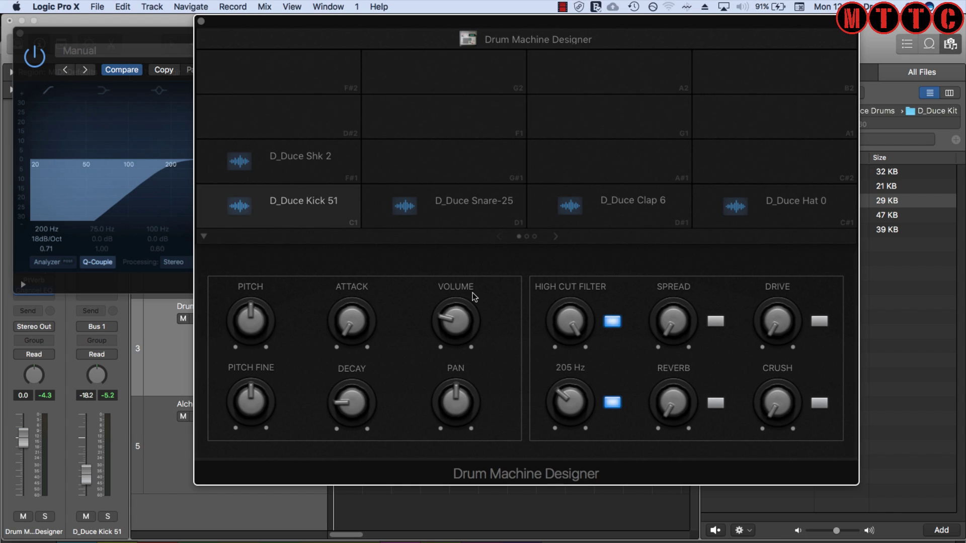
pyautogui.click(20, 34)
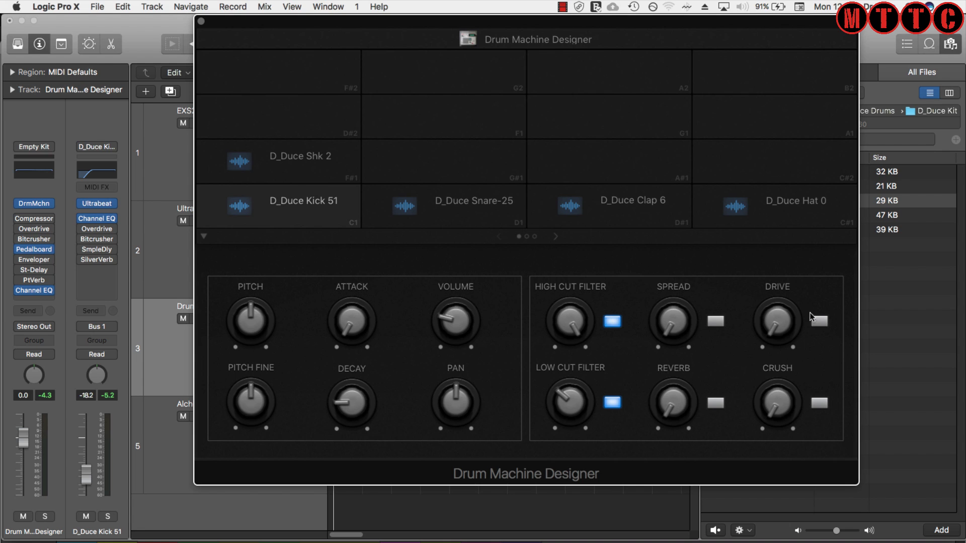
# Enable Drive on the D_Duce Kick 51 pad and raise its amount with the Overdrive plug-in open for comparison
pyautogui.click(820, 323)
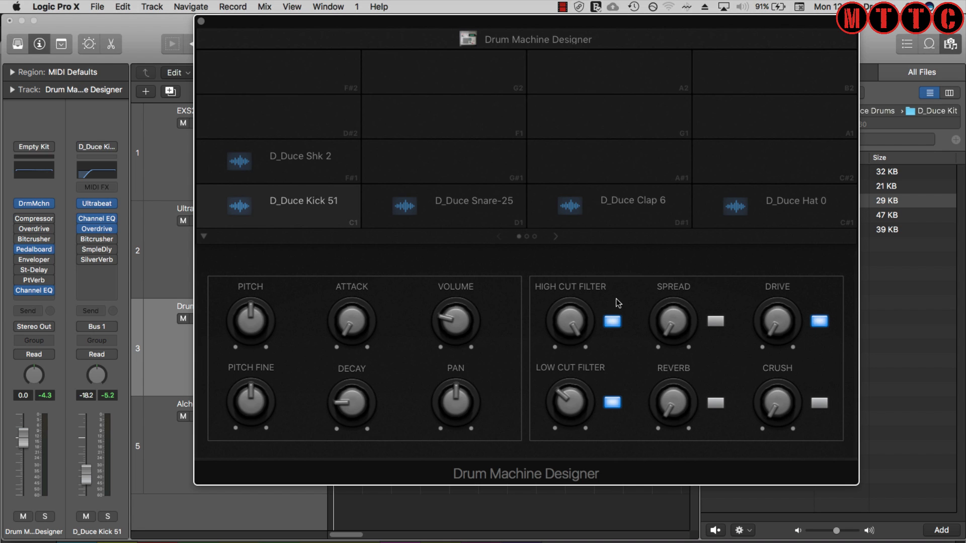
pyautogui.moveTo(103, 230)
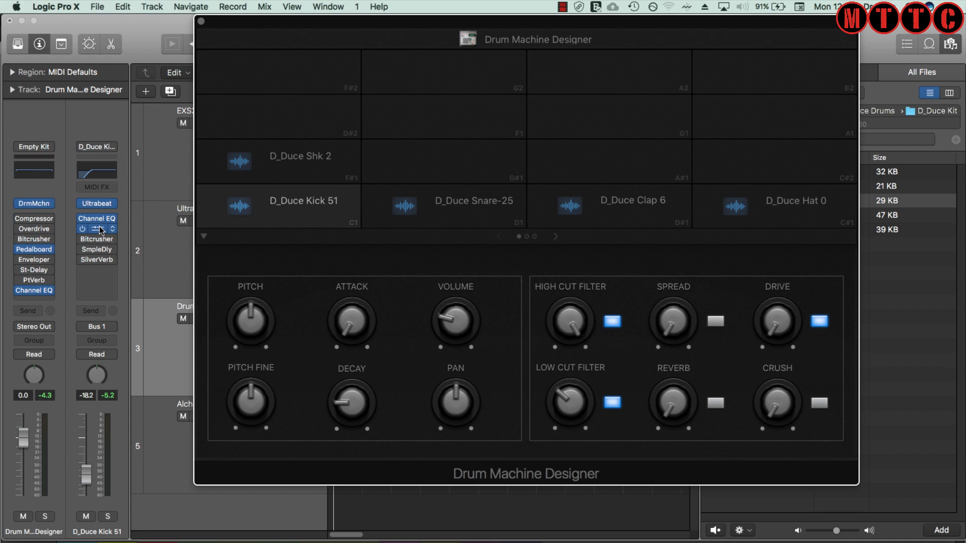
pyautogui.click(101, 230)
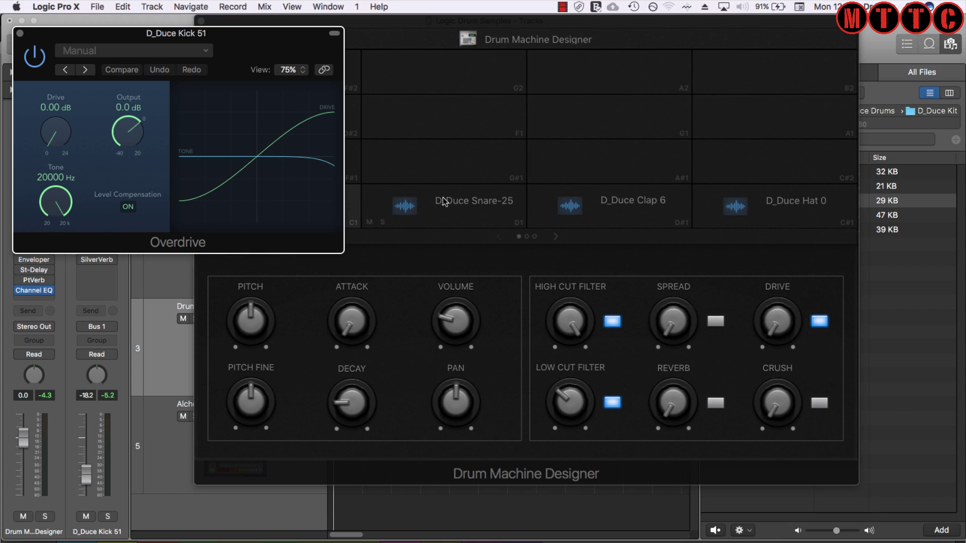
pyautogui.moveTo(779, 323); pyautogui.dragTo(776, 285)
pyautogui.click(19, 34)
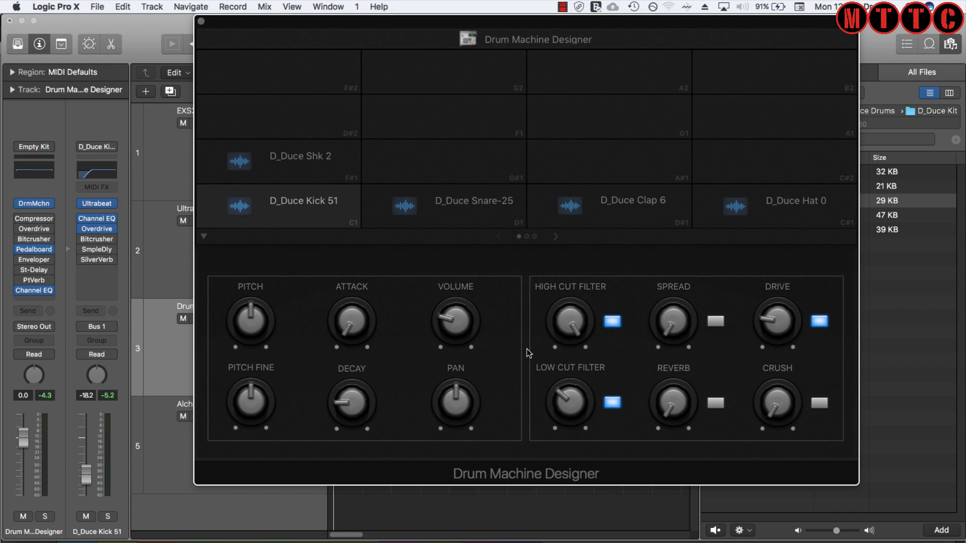
# Try switching on Reverb and Spread for the D_Duce Kick 51 pad and switch each off again
pyautogui.click(718, 403)
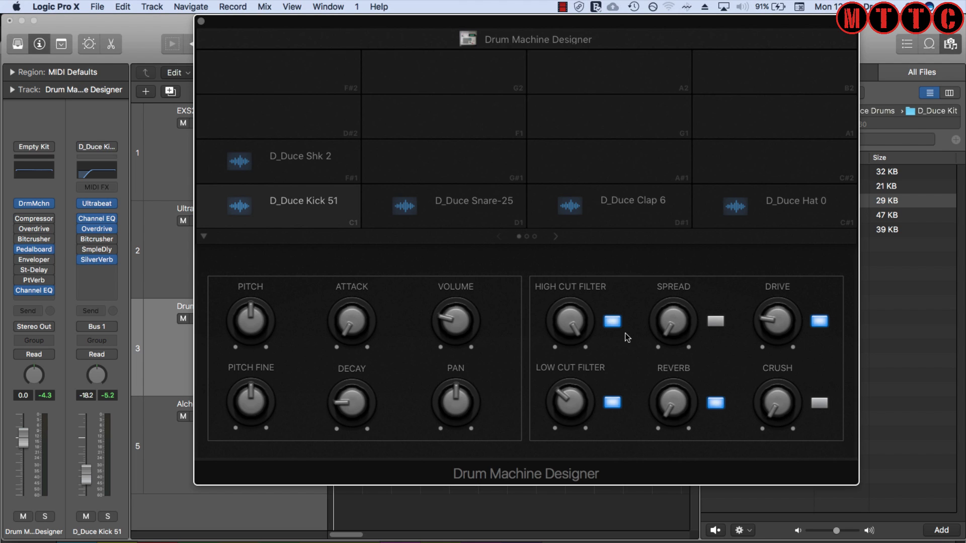
pyautogui.click(715, 403)
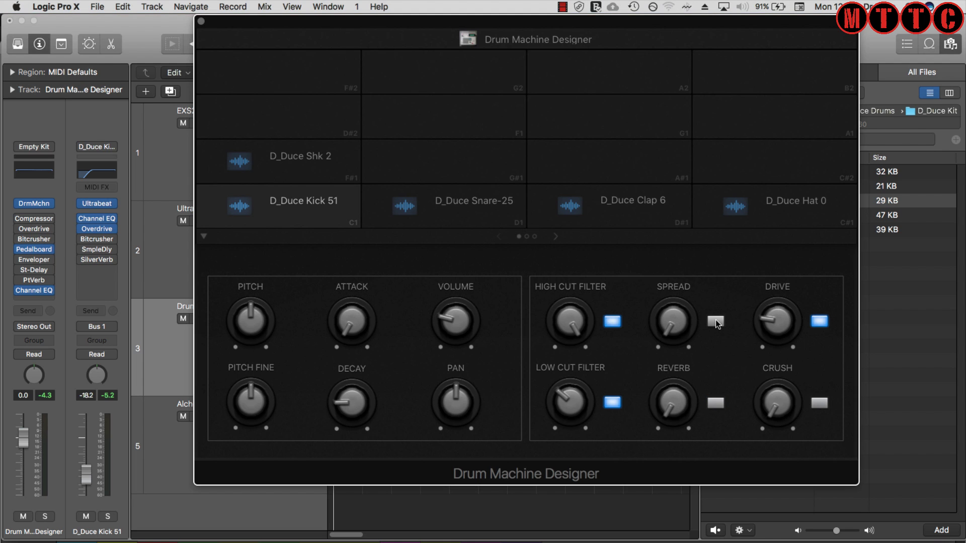
pyautogui.click(716, 322)
pyautogui.click(716, 322)
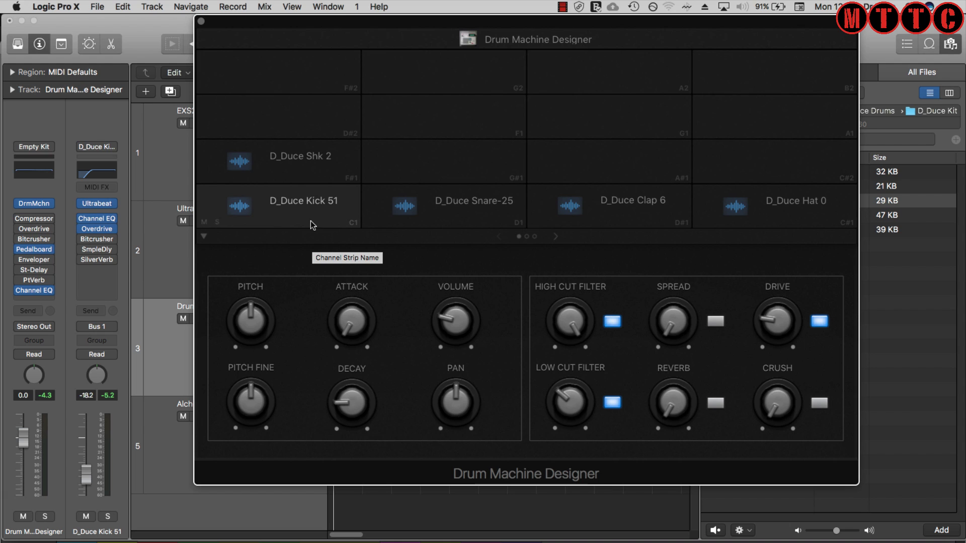
# Play the D_Duce Kick 51 and D_Duce Snare-25 pads to compare their individual channel settings
pyautogui.click(241, 209)
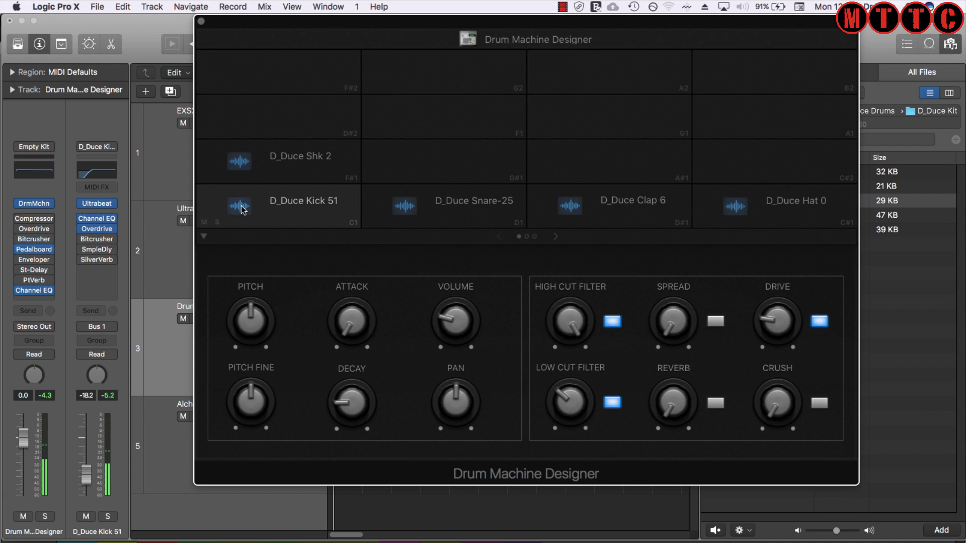
pyautogui.click(413, 205)
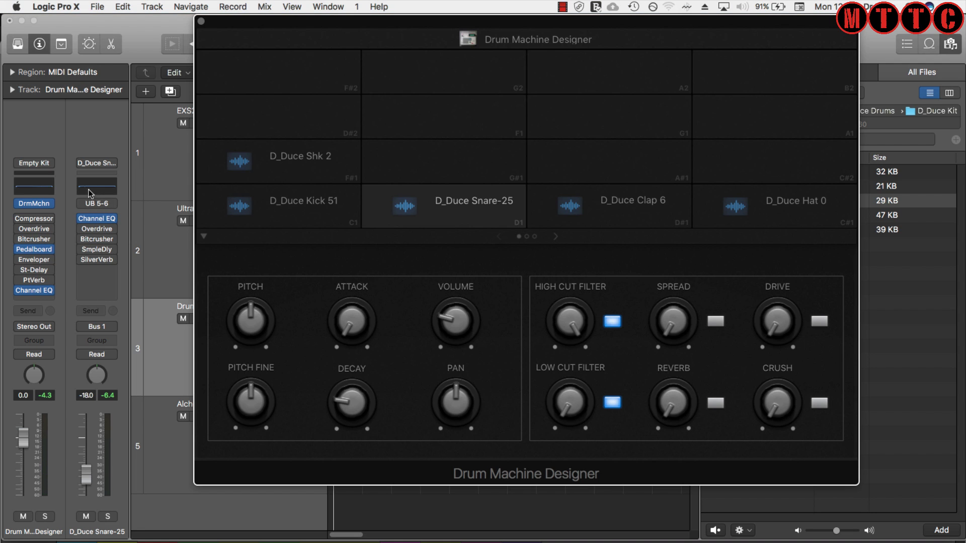
# Select the whole kit and try raising its low cut filter, returning the filter to its minimum
pyautogui.click(468, 39)
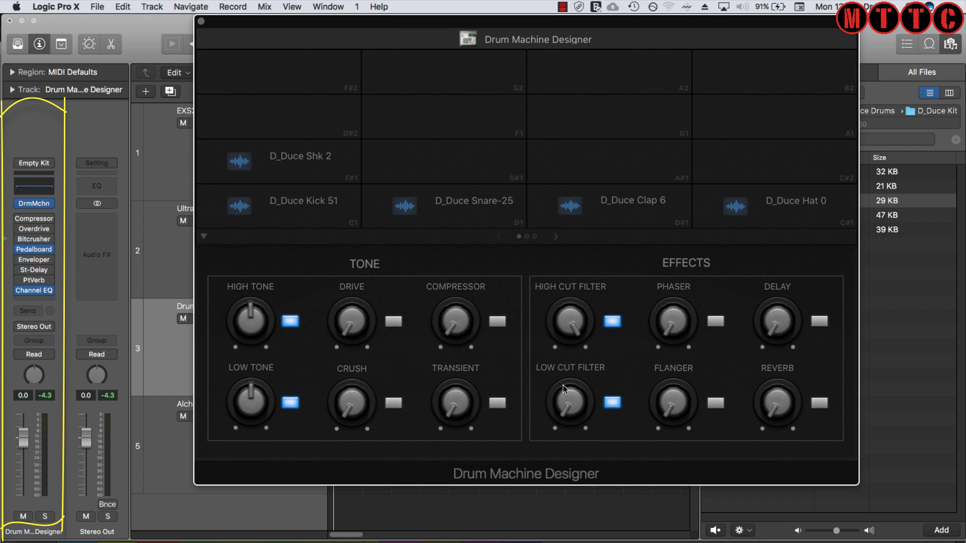
pyautogui.moveTo(562, 392); pyautogui.dragTo(564, 333)
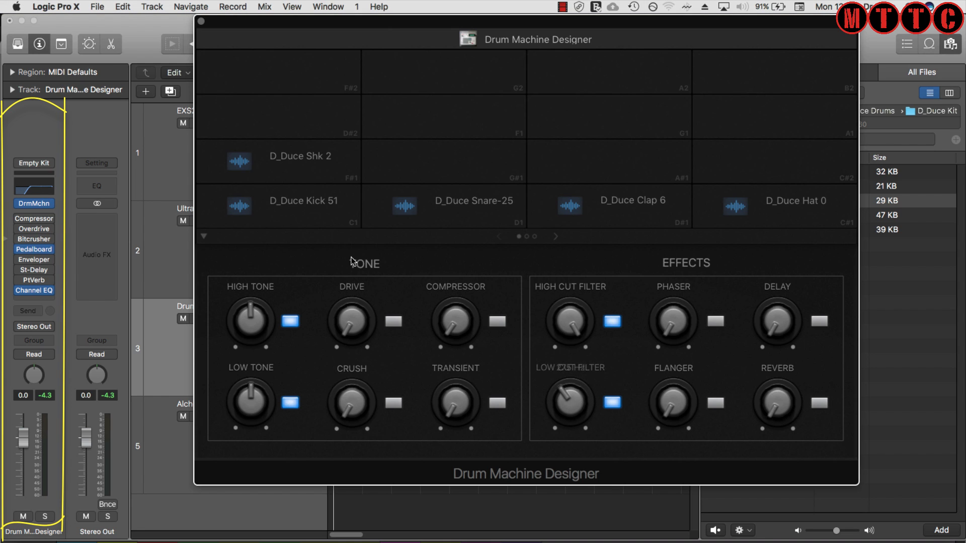
pyautogui.moveTo(570, 387); pyautogui.dragTo(612, 462)
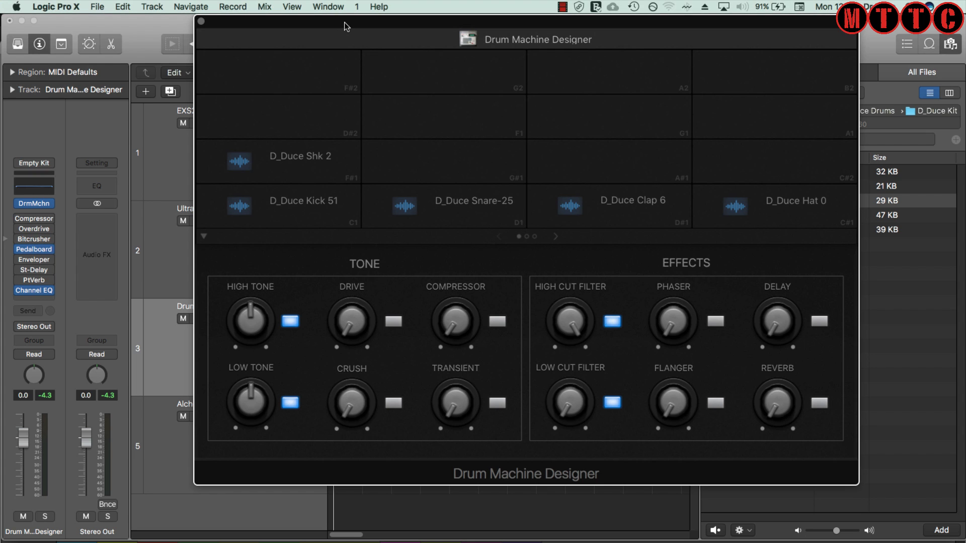
# Show the sound library and save the current kit as a patch named Duce Kit1
pyautogui.moveTo(347, 28); pyautogui.dragTo(375, 27)
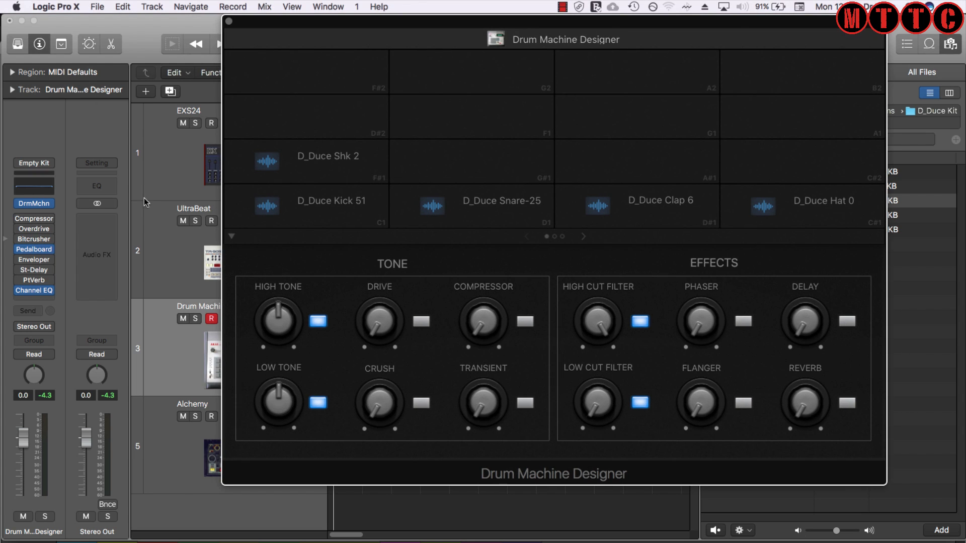
pyautogui.click(18, 45)
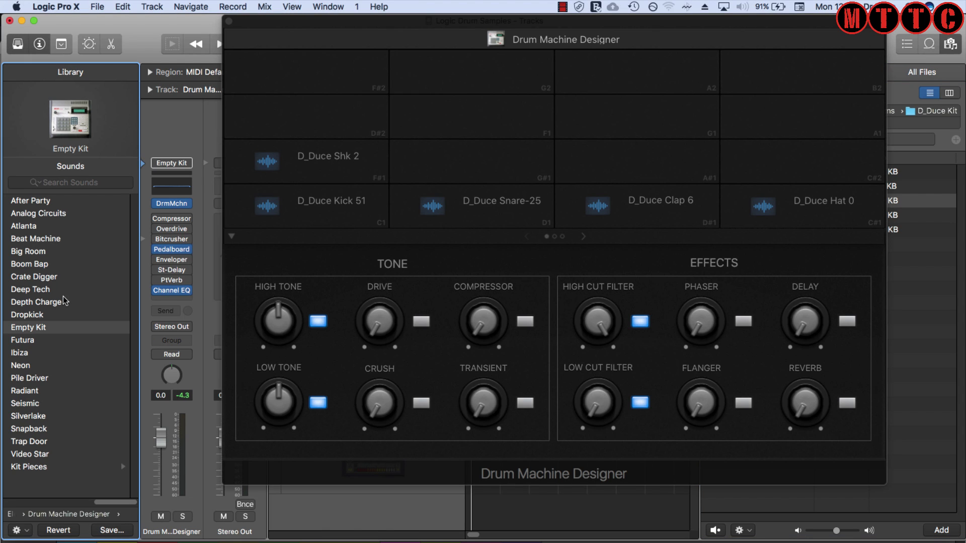
pyautogui.click(111, 531)
pyautogui.write('Kit1')
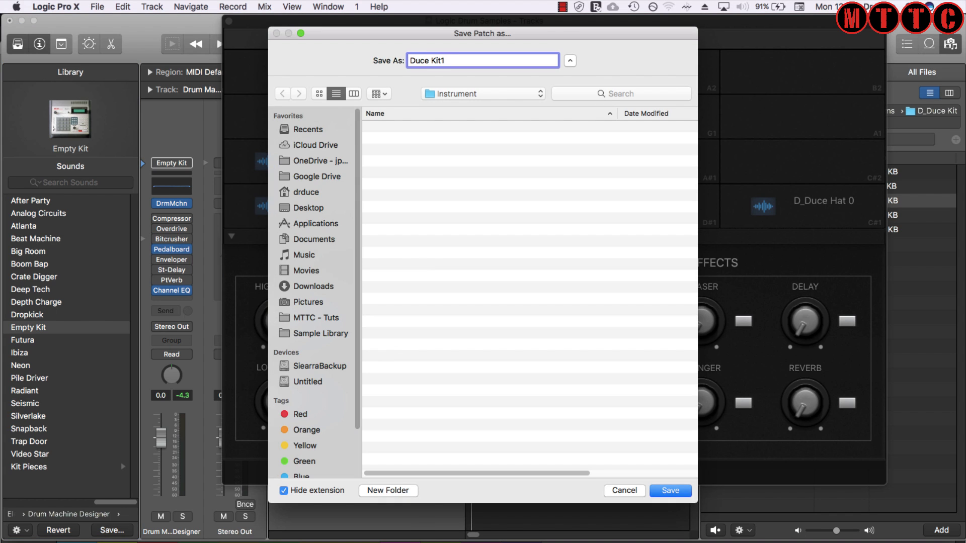
pyautogui.press('Return')
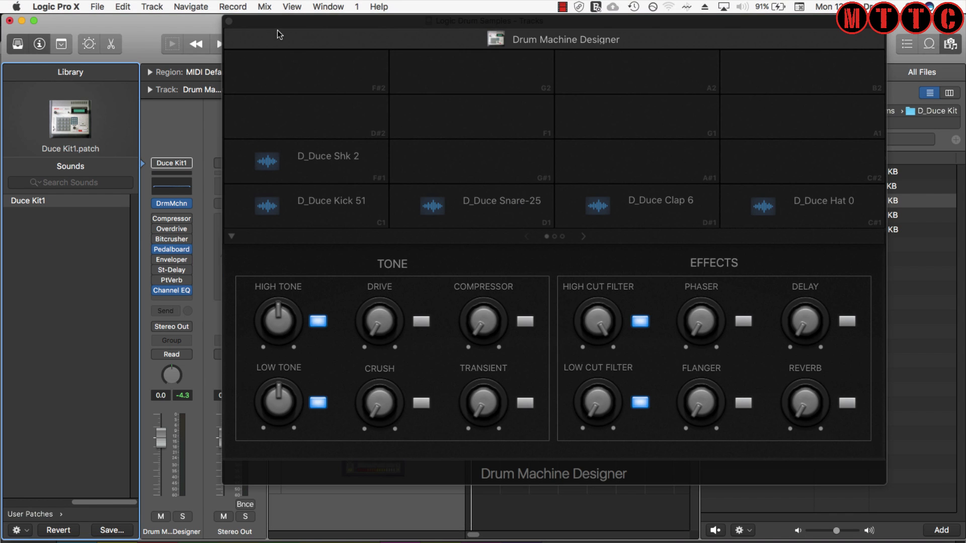
# Close the Drum Machine Designer window and create a new software instrument track below its track
pyautogui.click(229, 21)
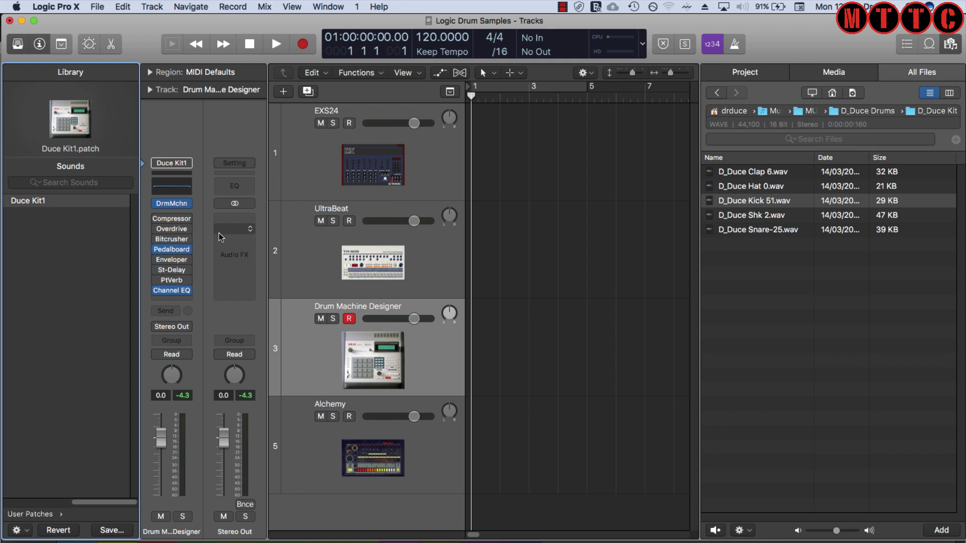
pyautogui.click(387, 345)
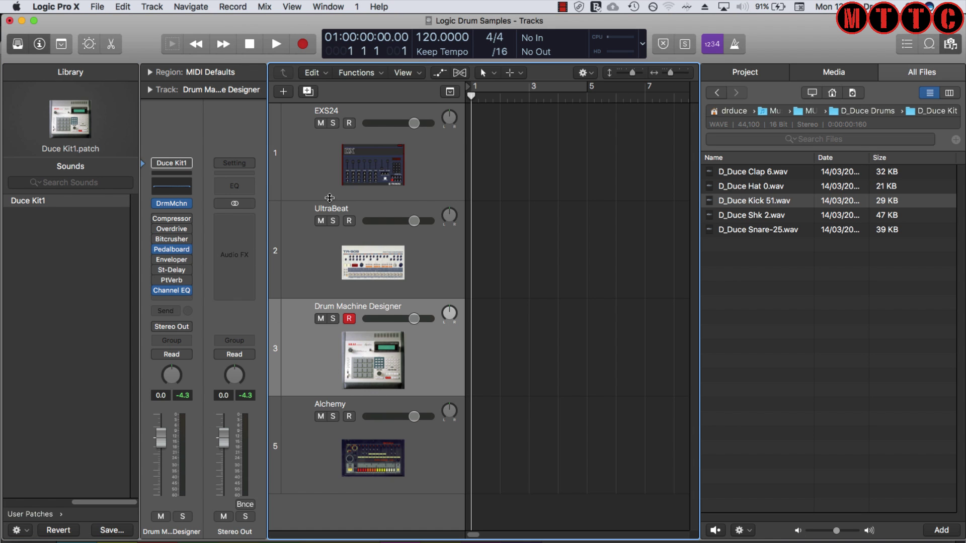
pyautogui.click(284, 91)
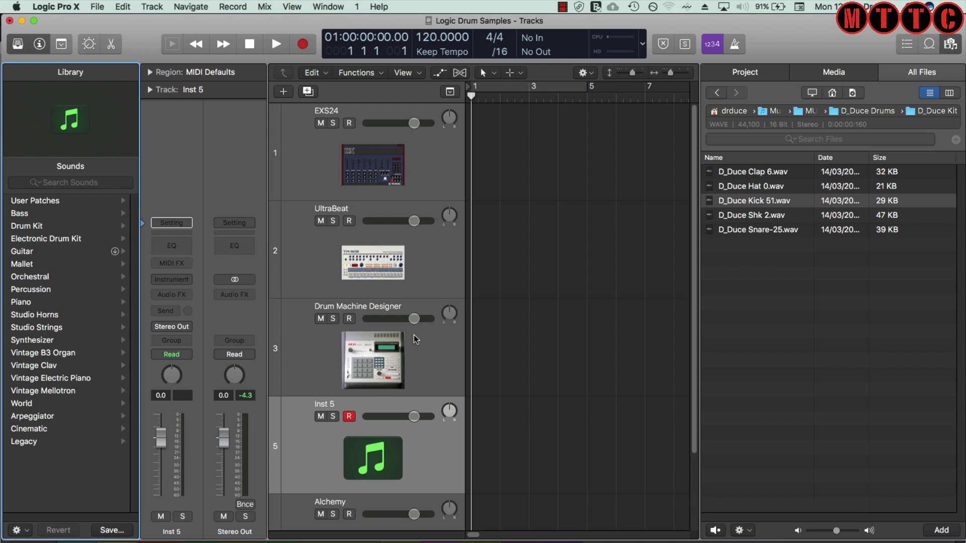
# Load the Duce Kit1 user patch onto the new instrument track
pyautogui.click(74, 198)
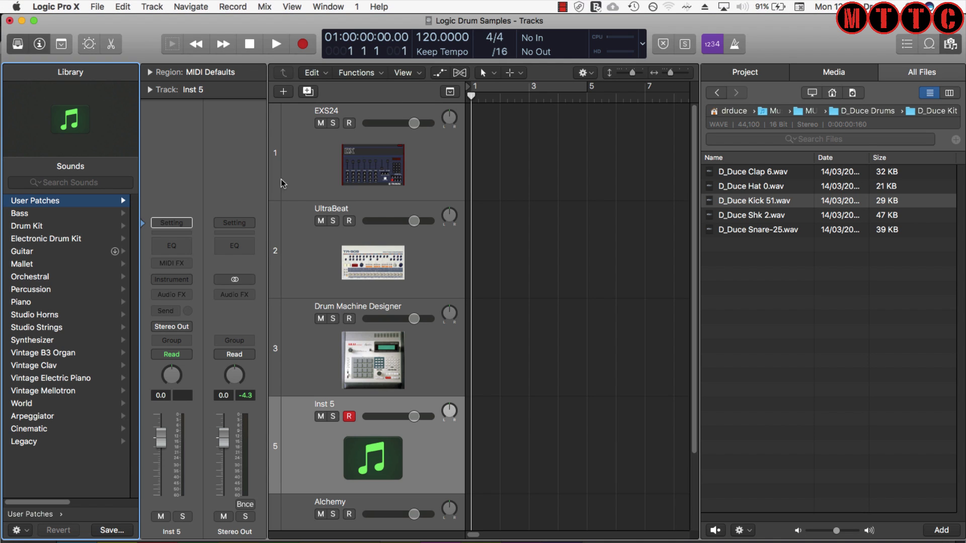
pyautogui.click(375, 442)
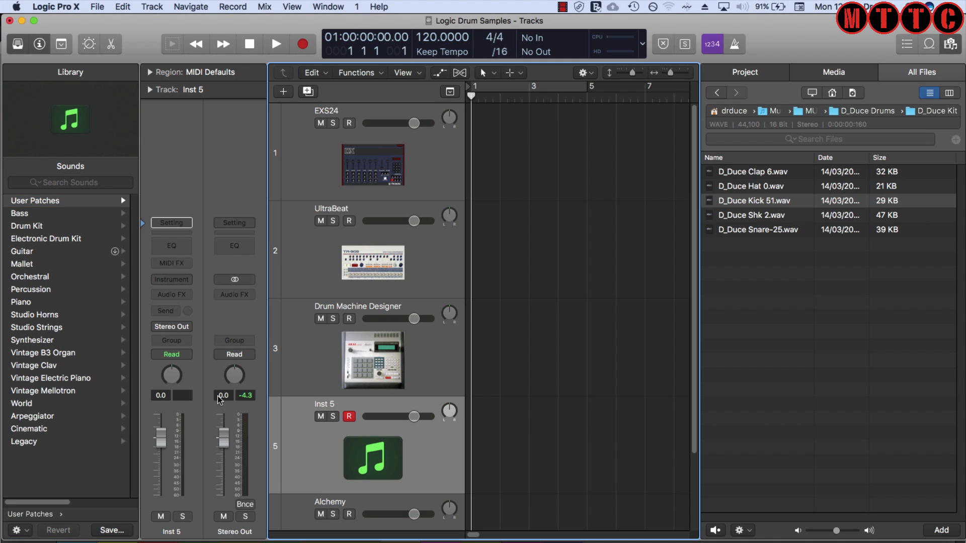
pyautogui.click(49, 201)
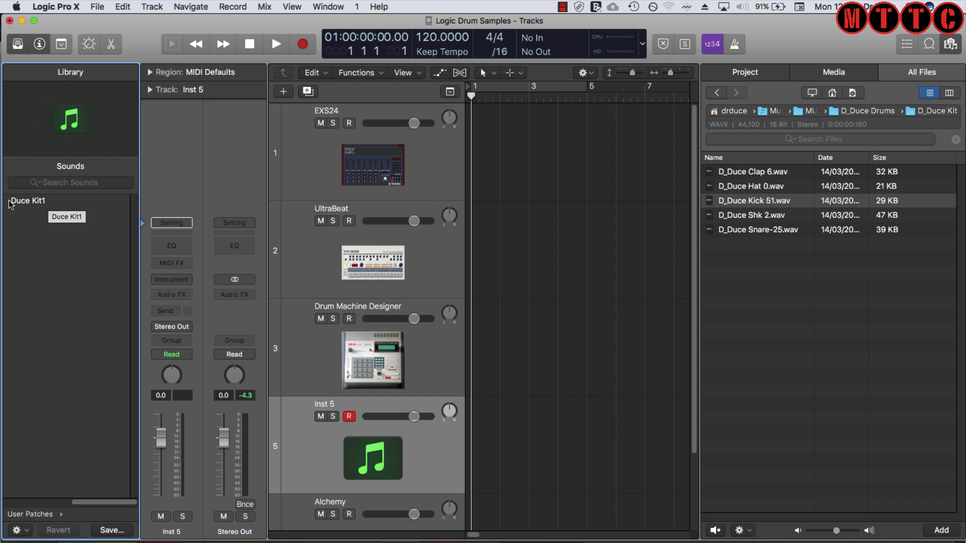
pyautogui.click(31, 201)
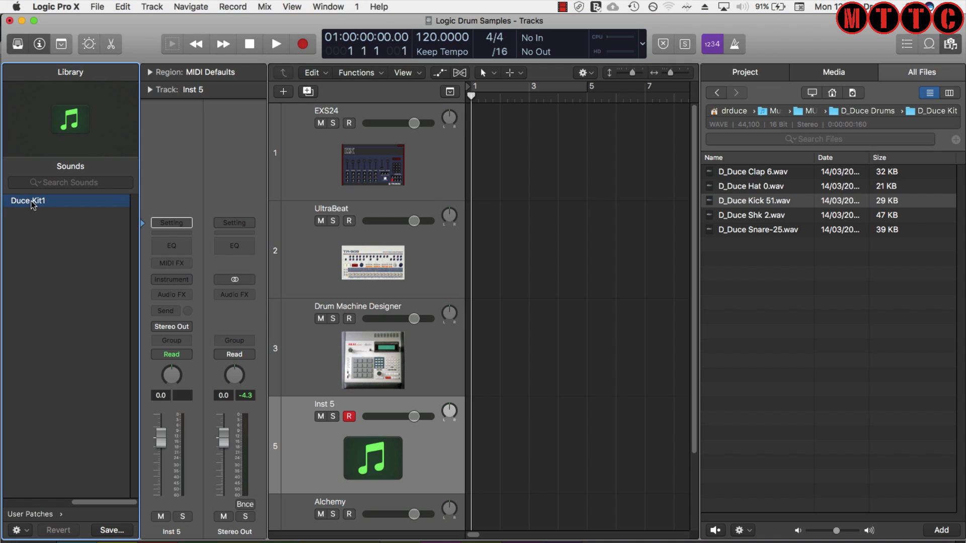
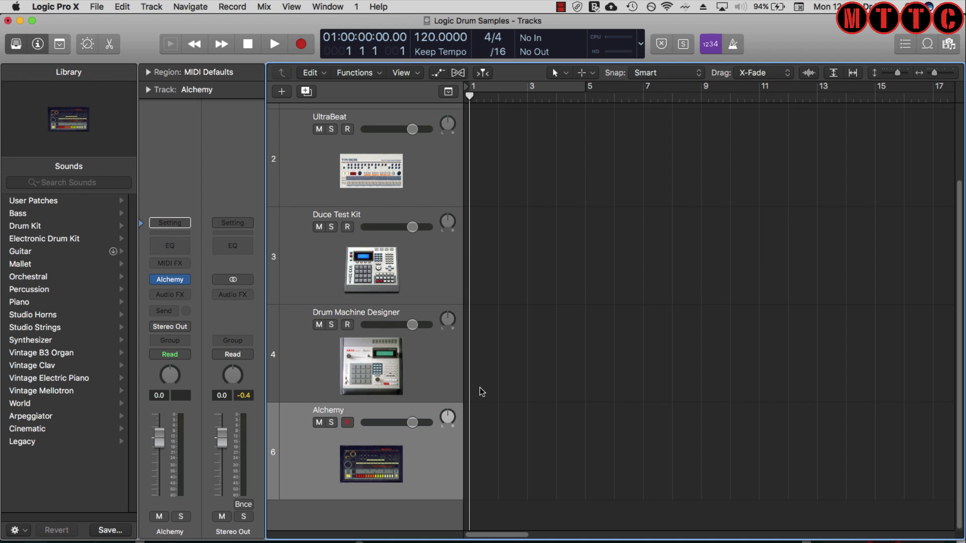
# Open the Alchemy instrument on the Alchemy track and initialize its preset
pyautogui.moveTo(179, 279)
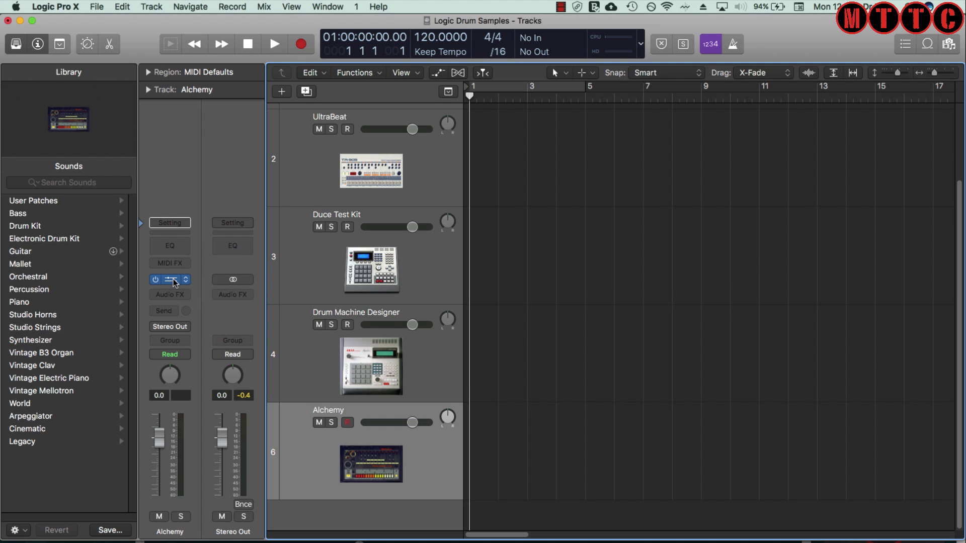
pyautogui.click(173, 280)
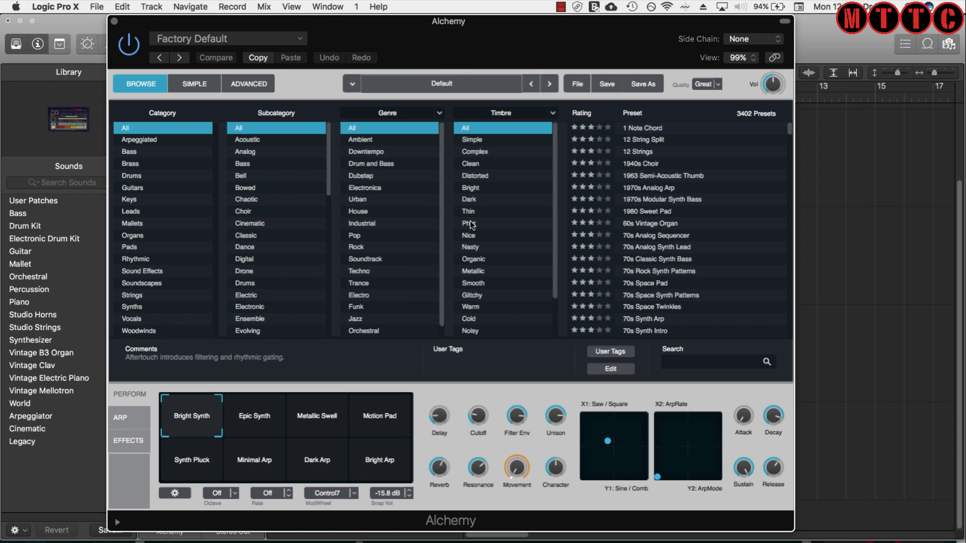
pyautogui.click(579, 85)
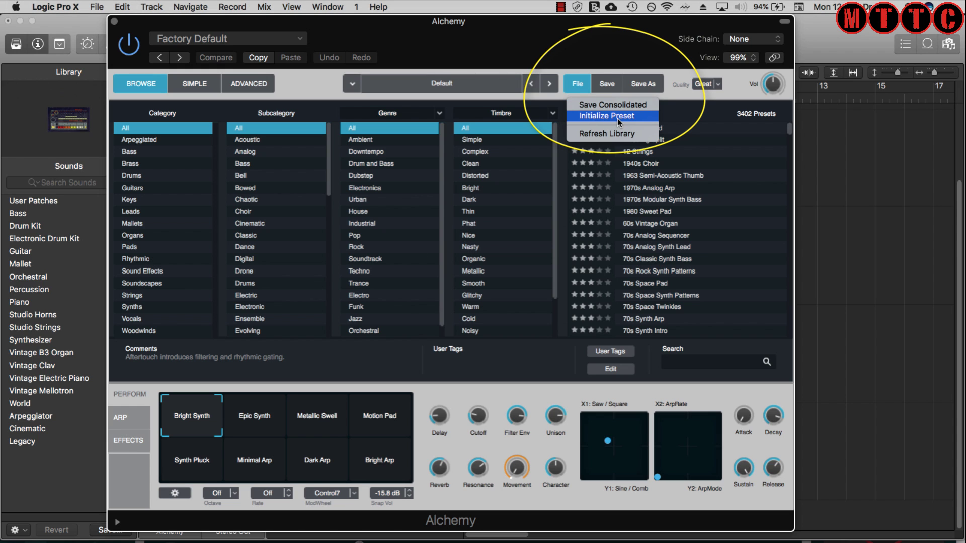
pyautogui.click(592, 119)
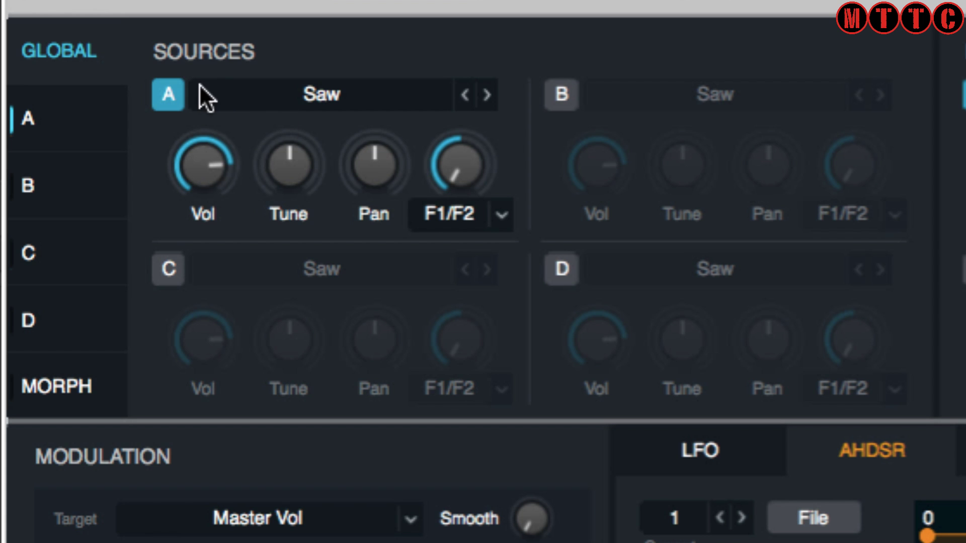
# Try switching on Alchemy's sources B, D and C, and switch them off again
pyautogui.click(571, 94)
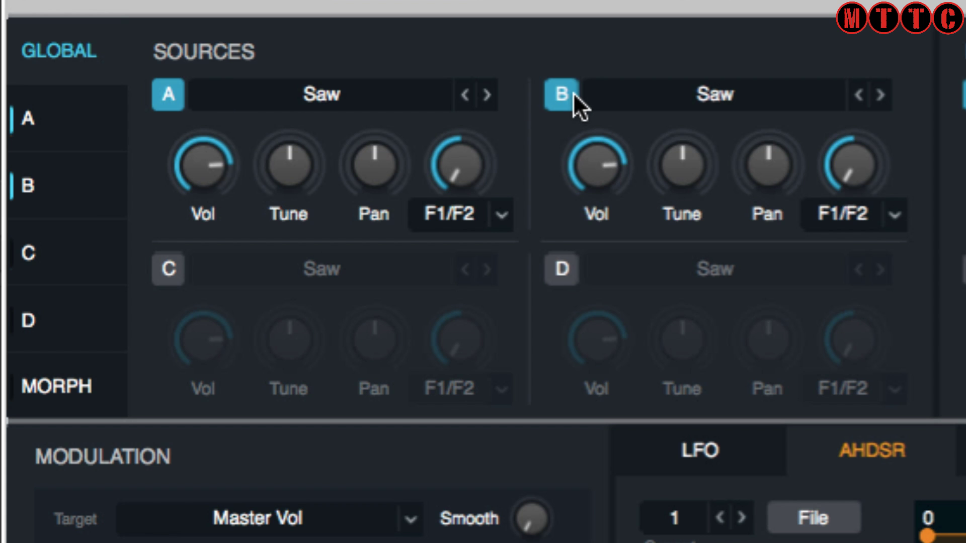
pyautogui.click(560, 268)
pyautogui.click(173, 258)
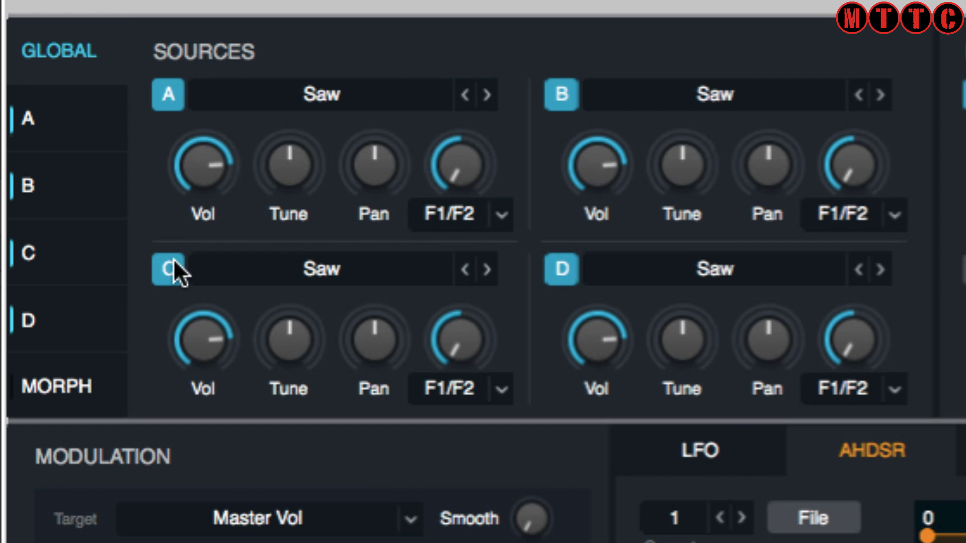
pyautogui.click(173, 259)
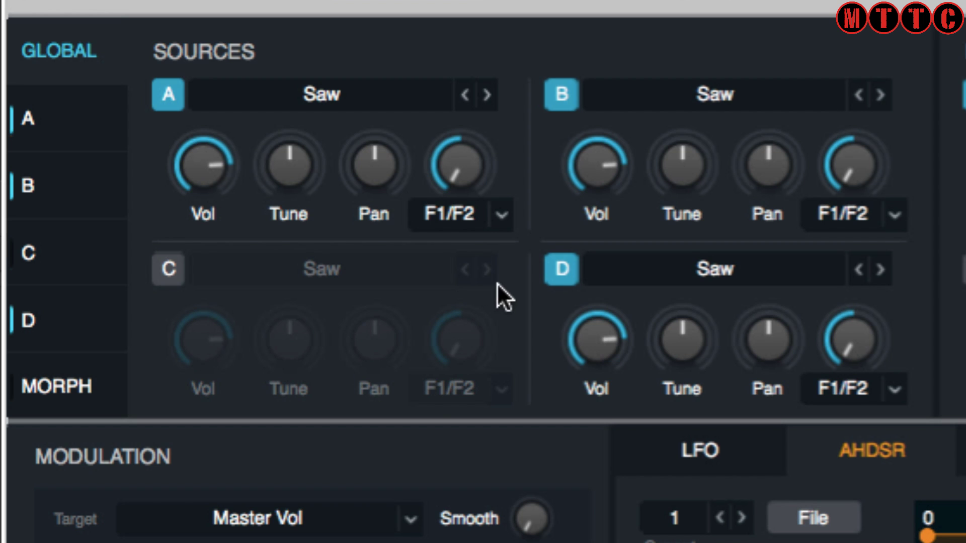
pyautogui.click(568, 273)
pyautogui.click(565, 85)
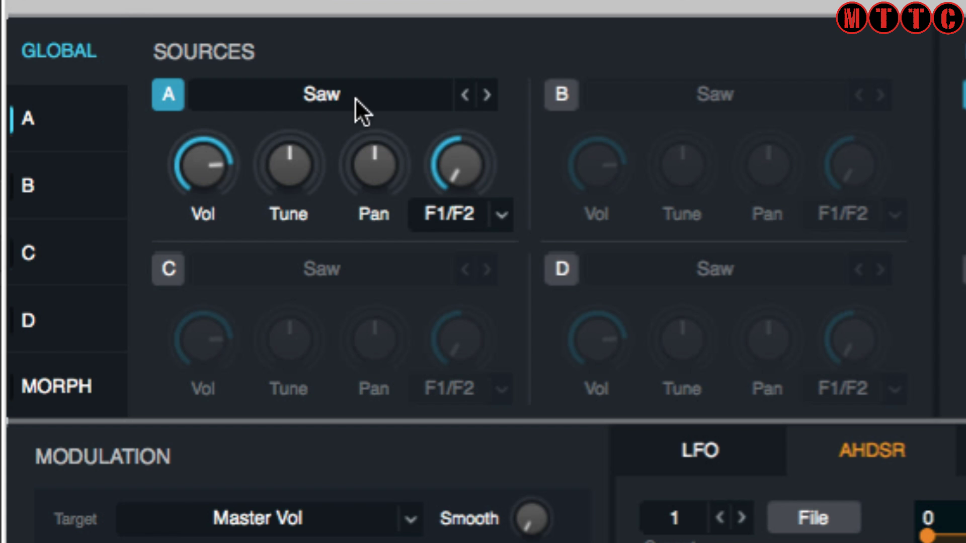
# Start an audio import for source A with Sampler as the analysis mode and Drum as the mapping
pyautogui.click(318, 89)
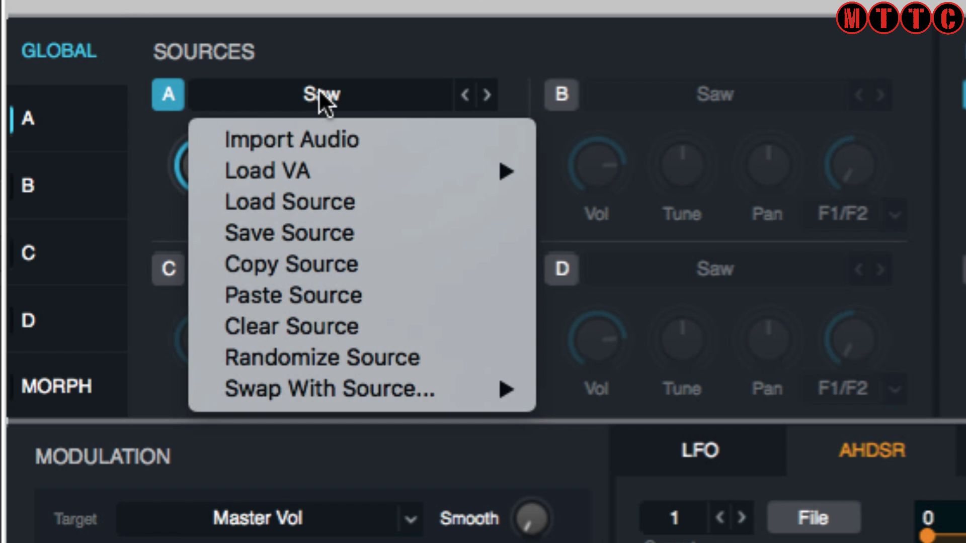
pyautogui.click(318, 142)
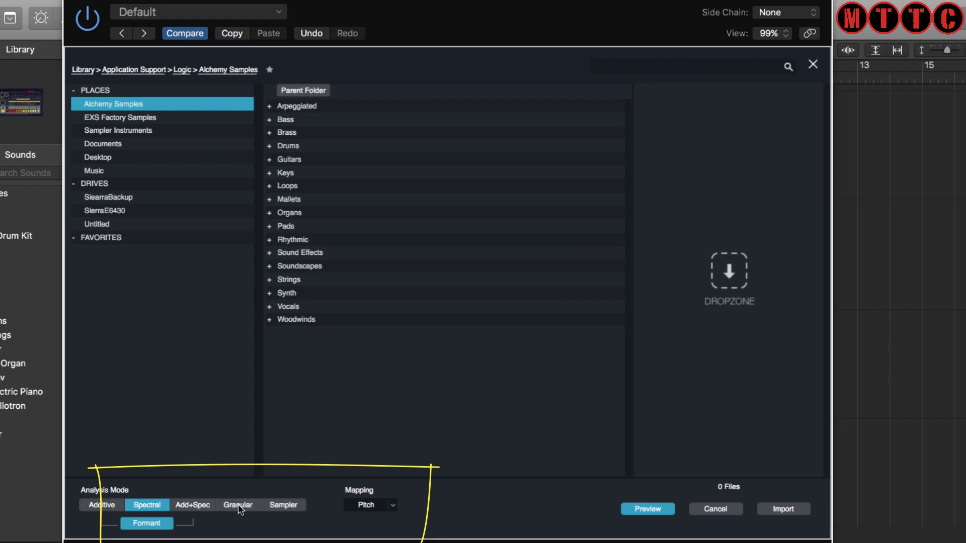
pyautogui.click(286, 505)
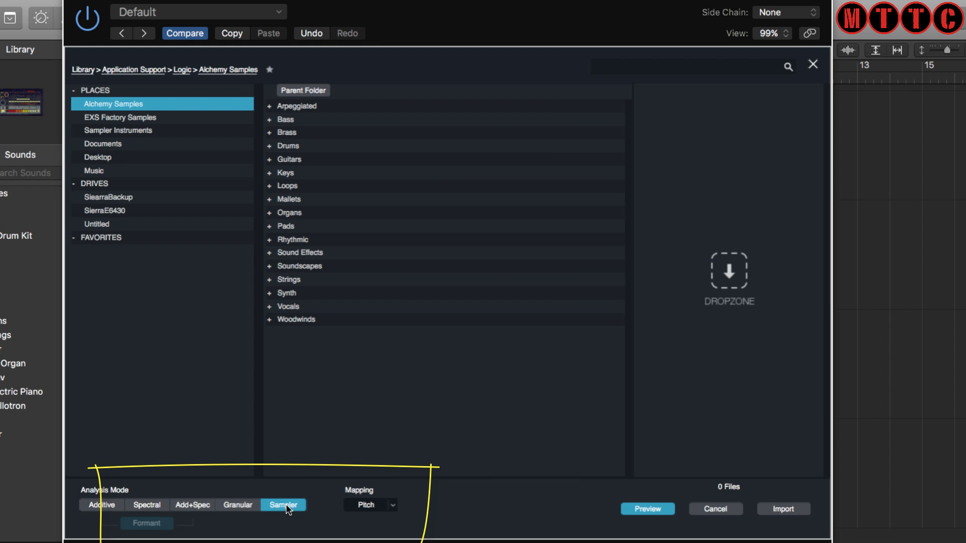
pyautogui.click(393, 507)
pyautogui.click(378, 489)
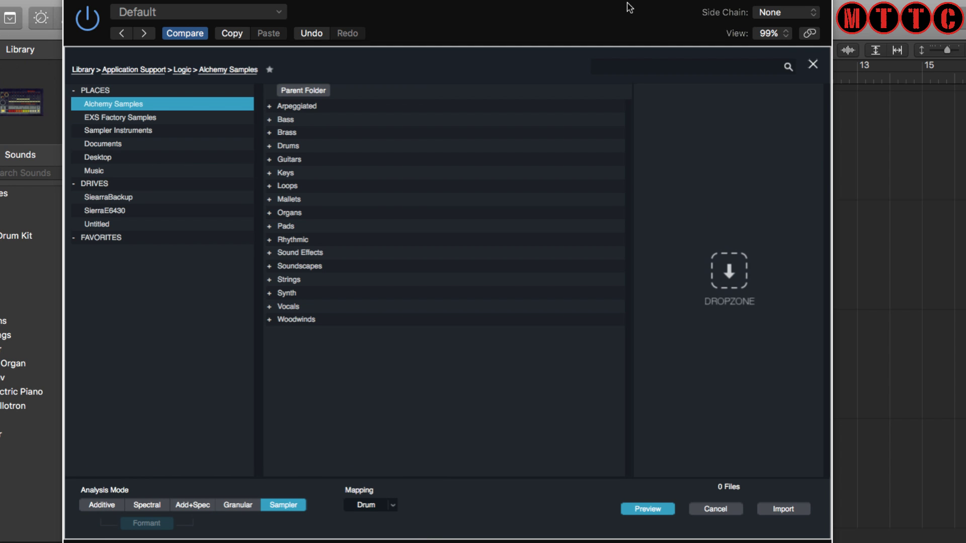
# Move the Alchemy window aside, show the file browser and open the D_Duce Kicks folder
pyautogui.moveTo(629, 7); pyautogui.dragTo(510, 7)
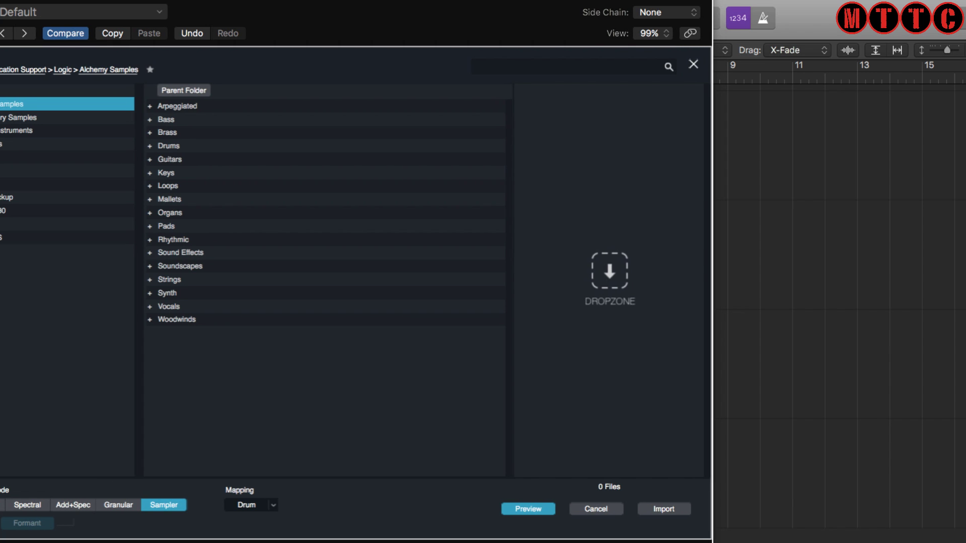
pyautogui.moveTo(847, 32); pyautogui.dragTo(846, 32)
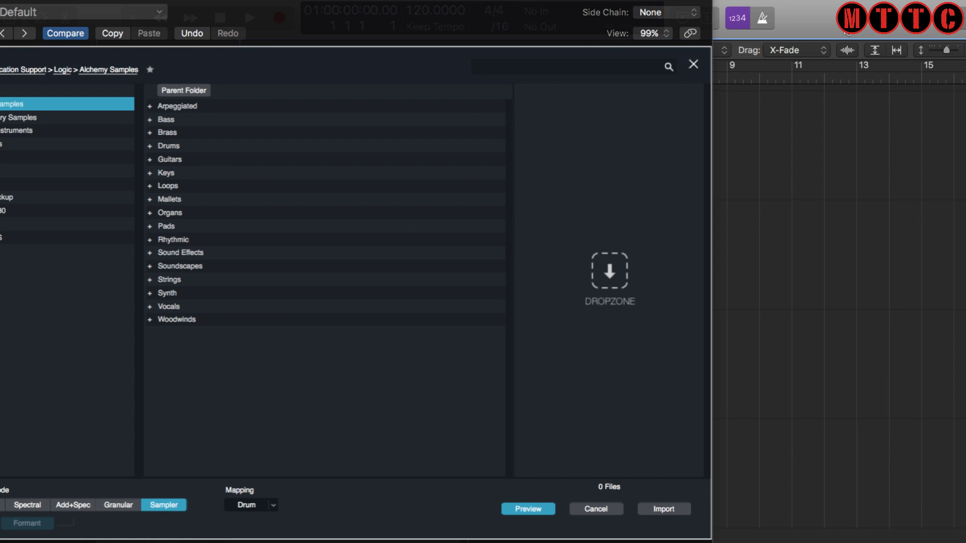
pyautogui.press('f')
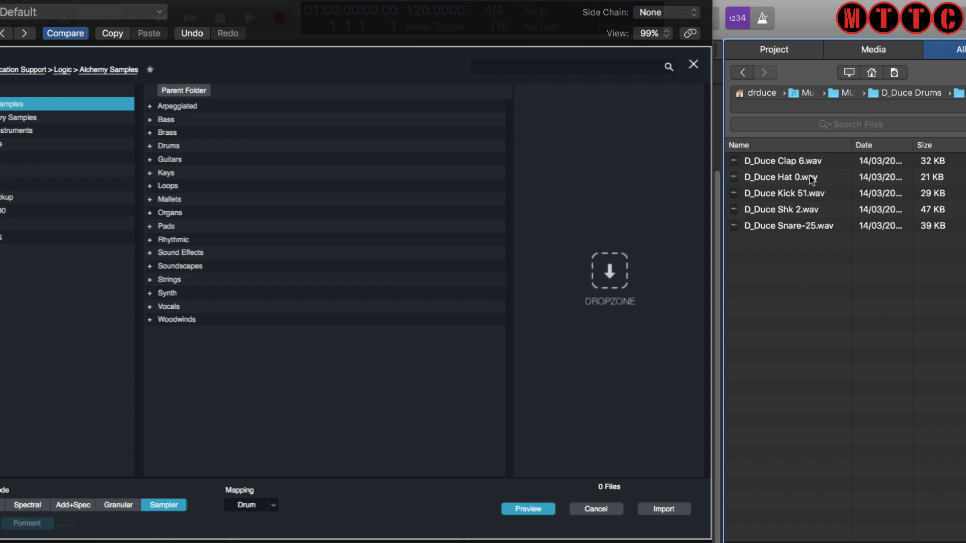
pyautogui.press('Left')
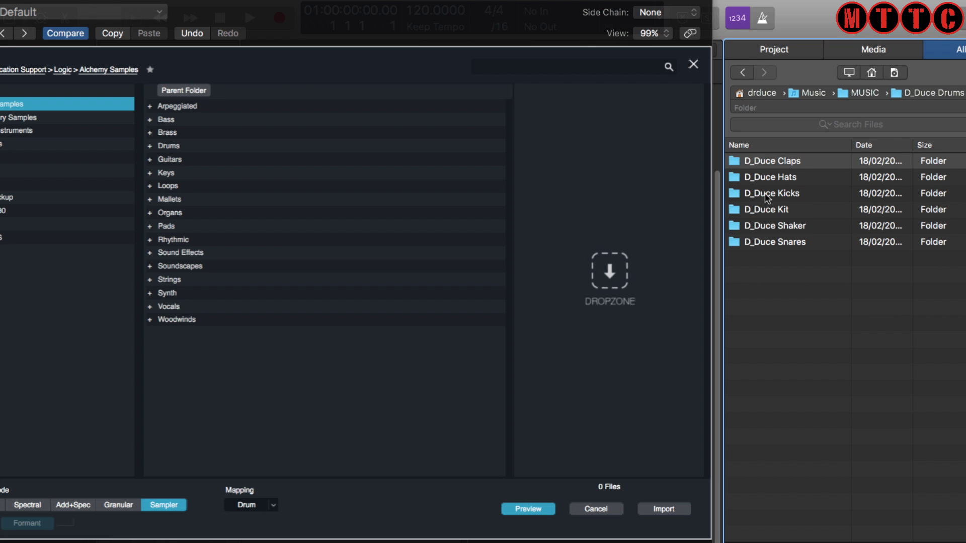
pyautogui.click(739, 193)
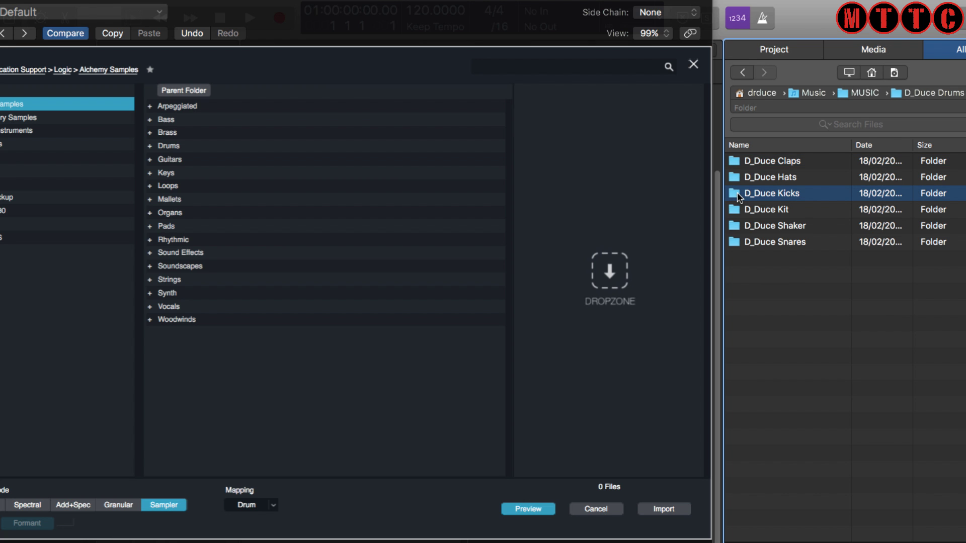
pyautogui.doubleClick(737, 193)
# Add all the D_Duce kick samples to the dropzone, import them into source A and move the Alchemy window back
pyautogui.click(794, 165)
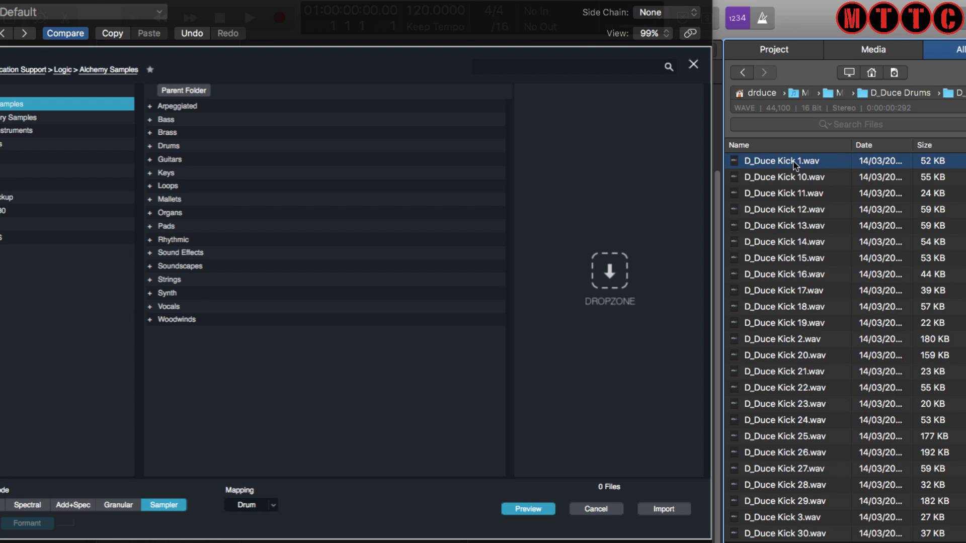
pyautogui.press('super+a')
pyautogui.moveTo(794, 165); pyautogui.dragTo(602, 271)
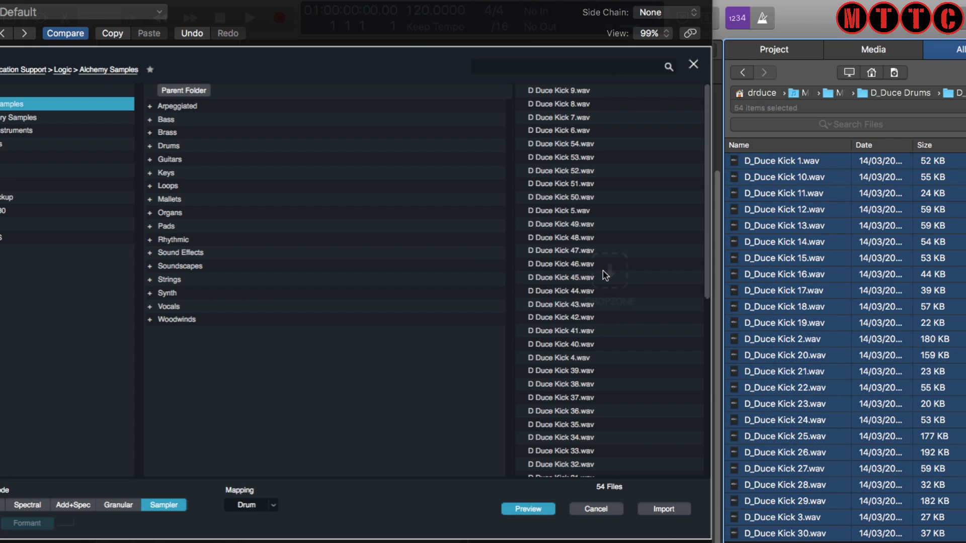
pyautogui.click(669, 510)
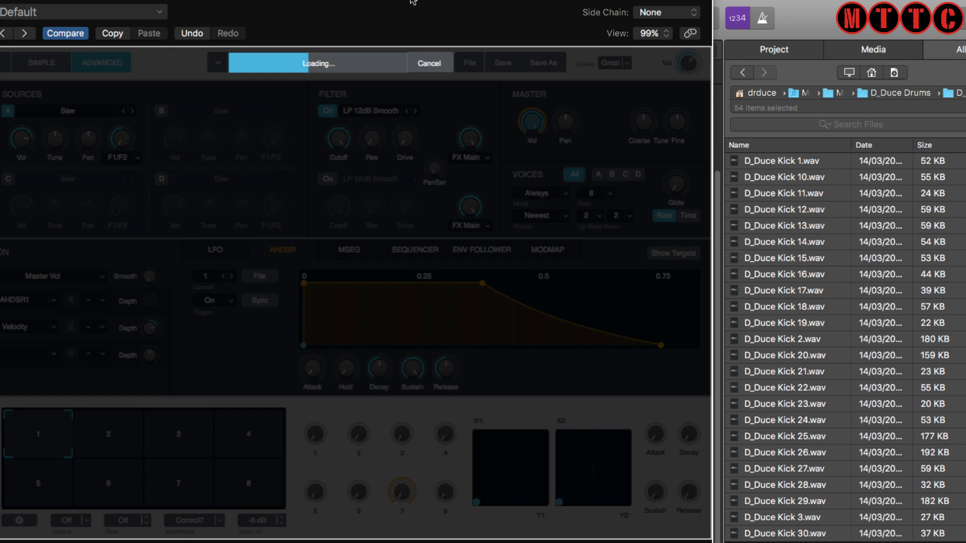
pyautogui.moveTo(414, 3); pyautogui.dragTo(498, 2)
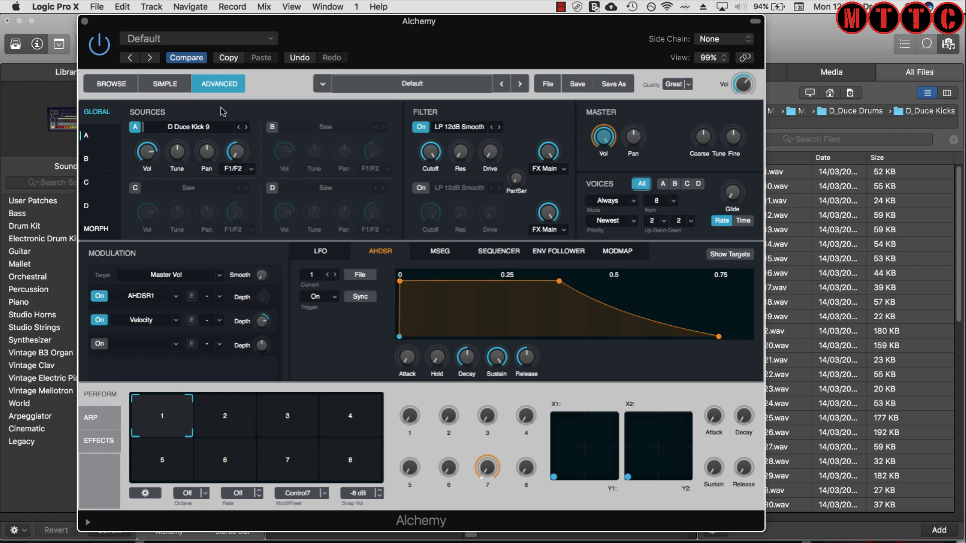
# Open source A's zone editor, select the D Duce Kick 36 zone on C3 and audition it
pyautogui.click(102, 139)
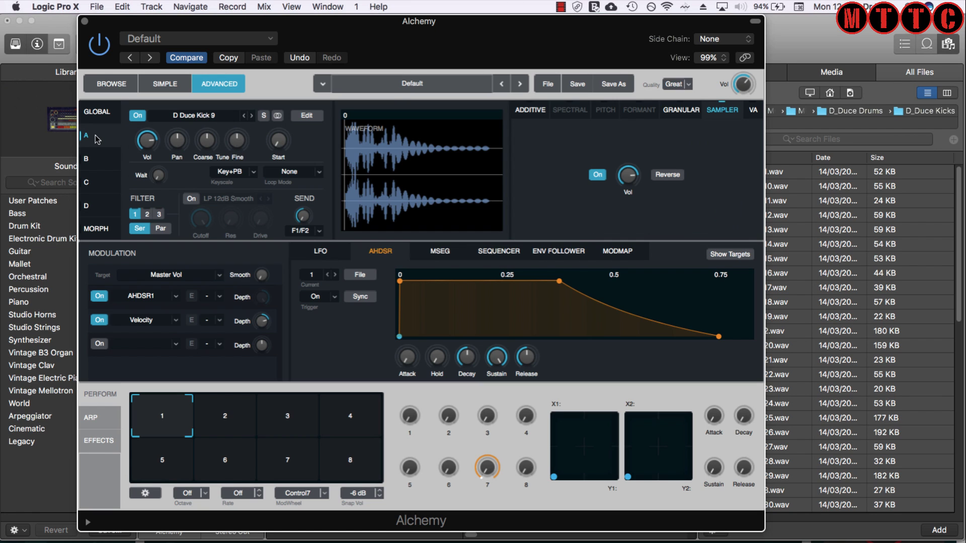
pyautogui.click(307, 116)
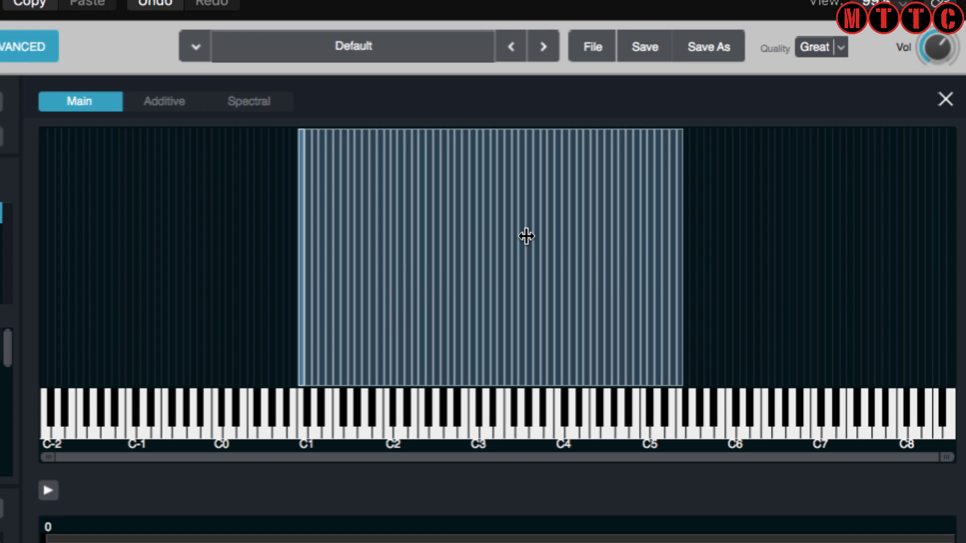
pyautogui.click(619, 424)
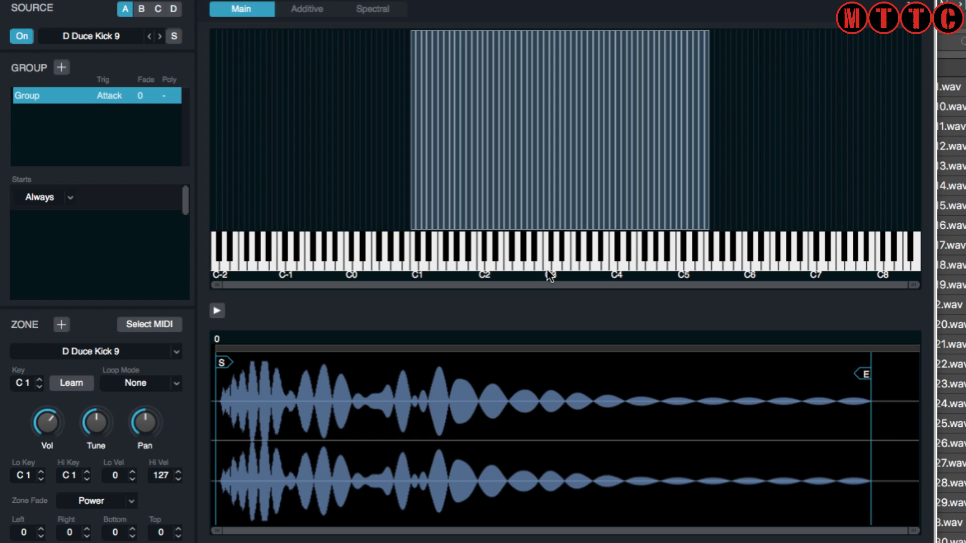
pyautogui.click(550, 221)
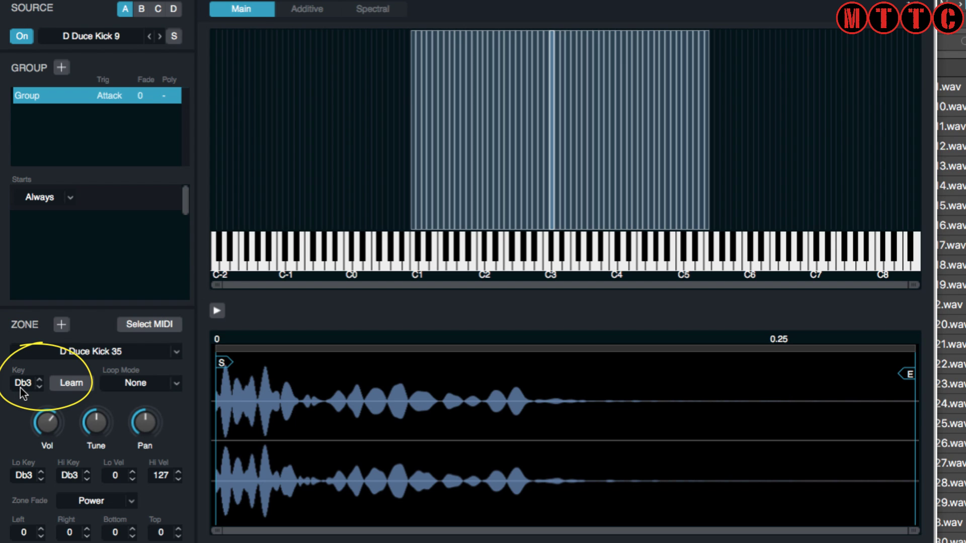
pyautogui.click(544, 225)
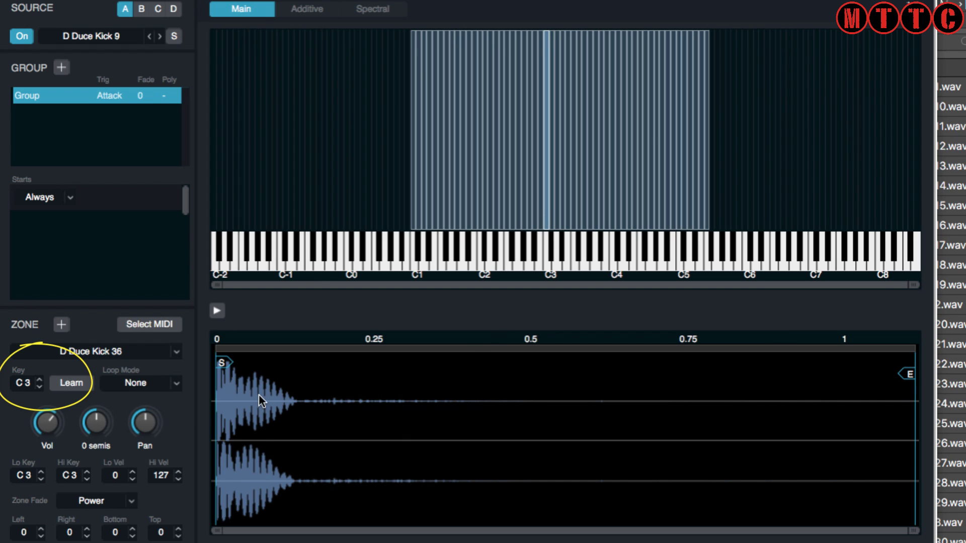
pyautogui.click(216, 310)
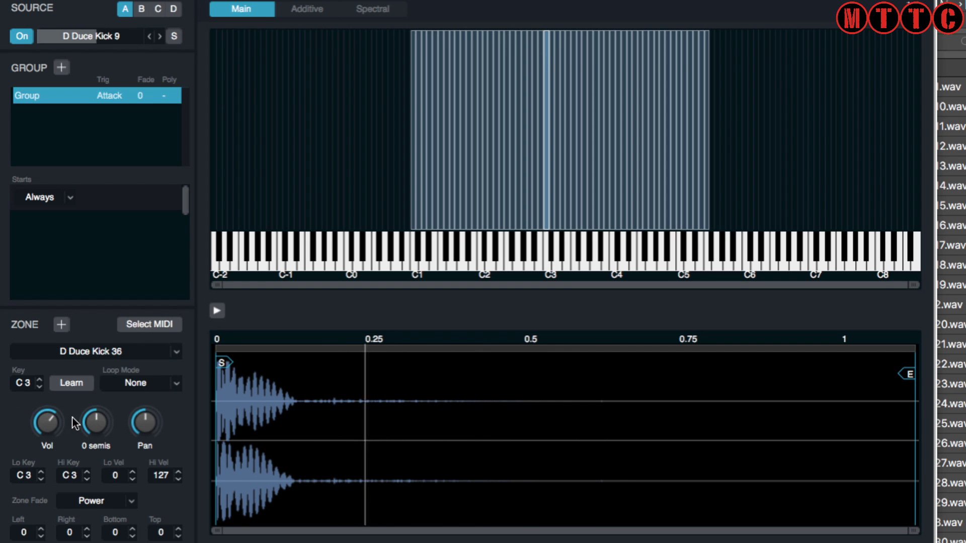
# Try changing the D Duce Kick 36 zone's volume, pan and tuning, and reset them to their defaults
pyautogui.moveTo(48, 422); pyautogui.dragTo(142, 314)
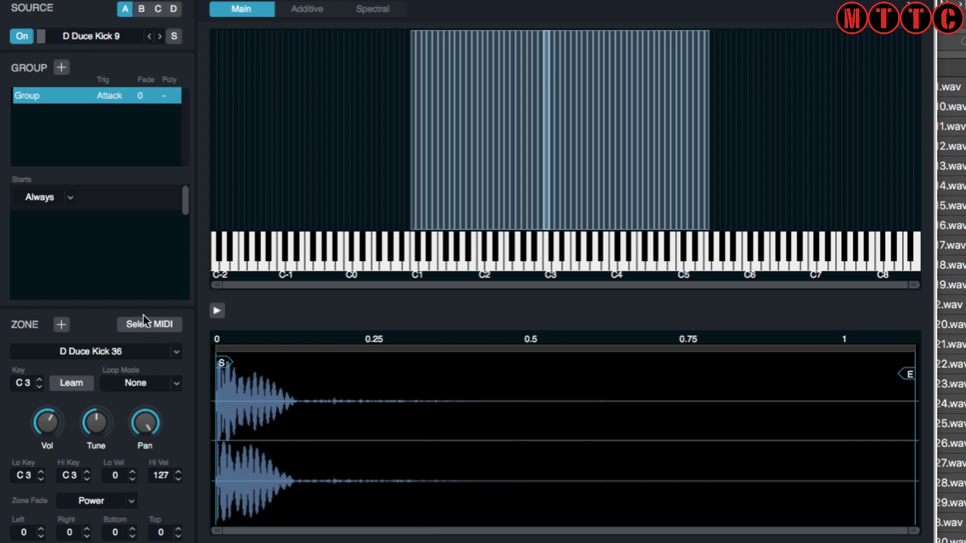
pyautogui.doubleClick(148, 418)
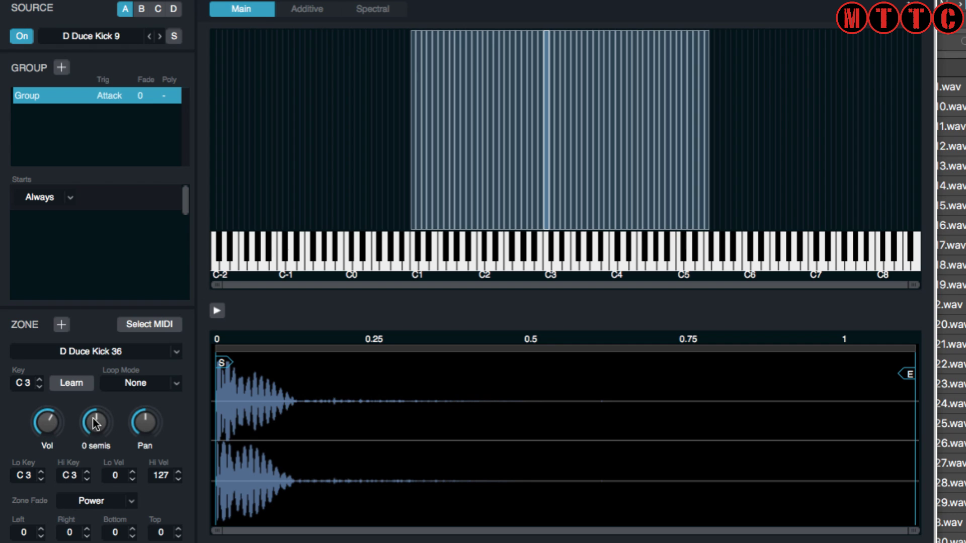
pyautogui.moveTo(93, 419); pyautogui.dragTo(90, 443)
pyautogui.doubleClick(96, 425)
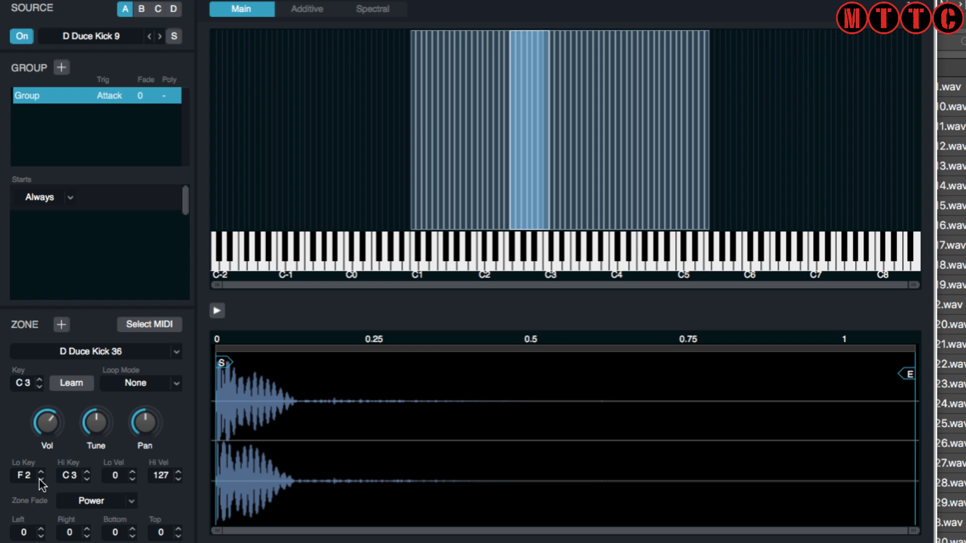
# Try extending the D Duce Kick 36 zone's low key down to F2, and raise it back to C3
pyautogui.click(40, 479)
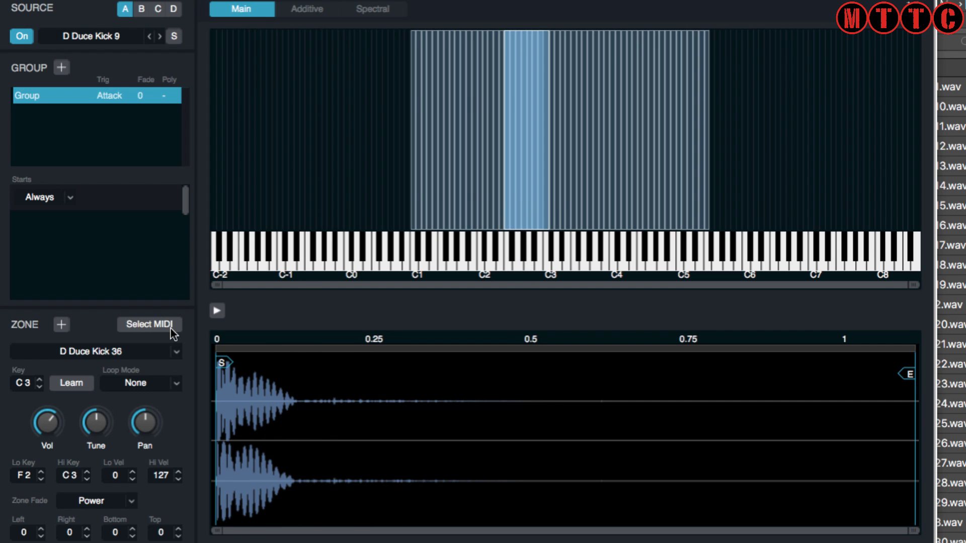
pyautogui.click(39, 472)
pyautogui.click(39, 473)
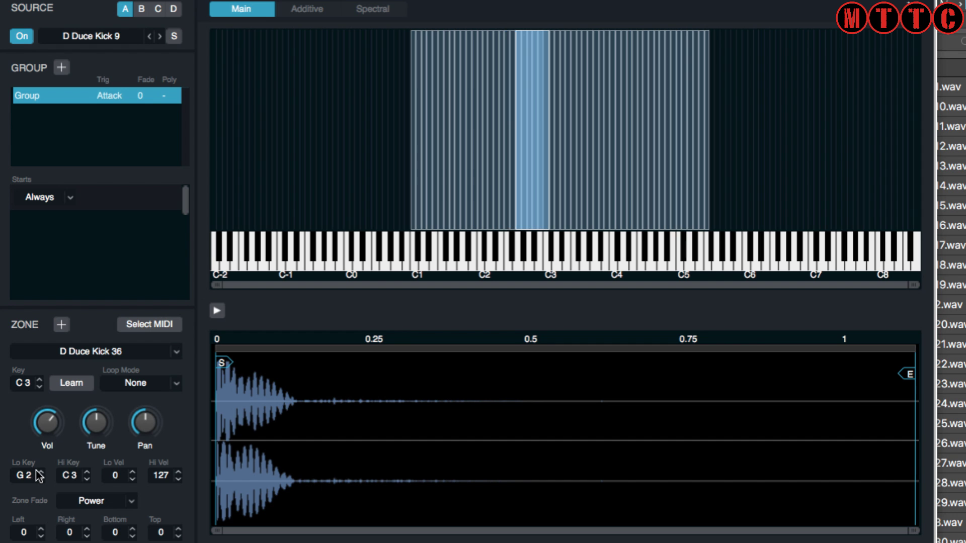
pyautogui.click(40, 472)
pyautogui.click(39, 472)
pyautogui.click(39, 473)
pyautogui.click(39, 472)
pyautogui.click(39, 472)
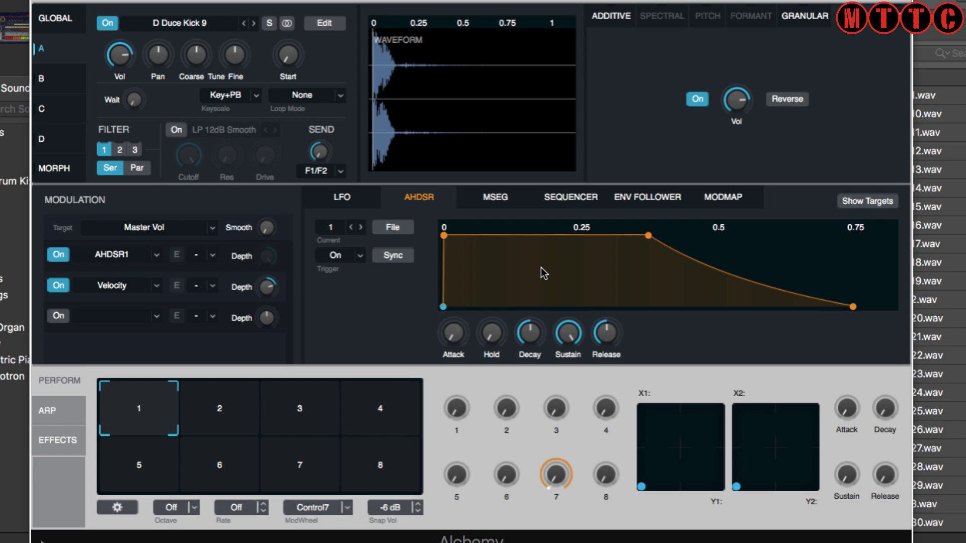
# Show Alchemy's effects section for the main output
pyautogui.click(553, 472)
pyautogui.click(59, 440)
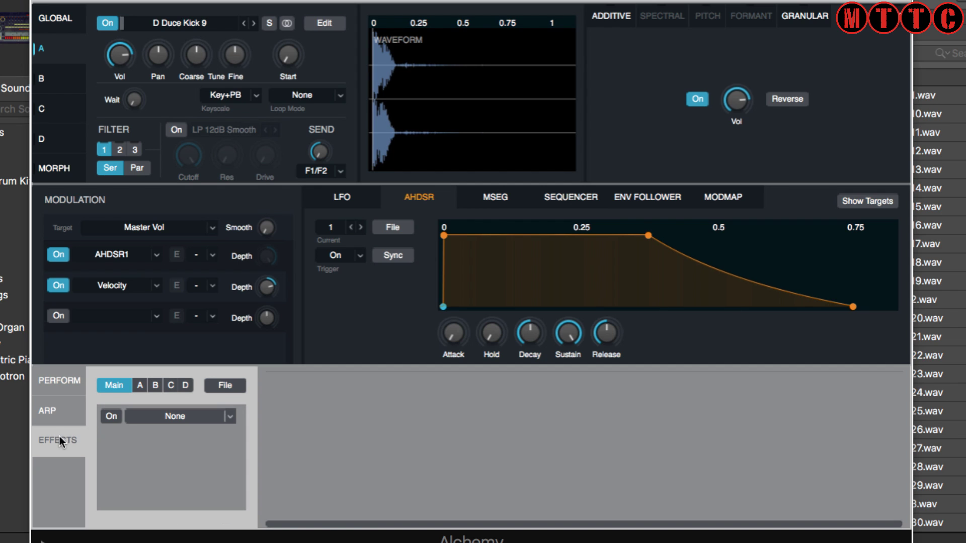
# Add a Vintage Compressor and a Three Band EQ to the first two slots of the main effects rack
pyautogui.click(114, 415)
pyautogui.click(173, 418)
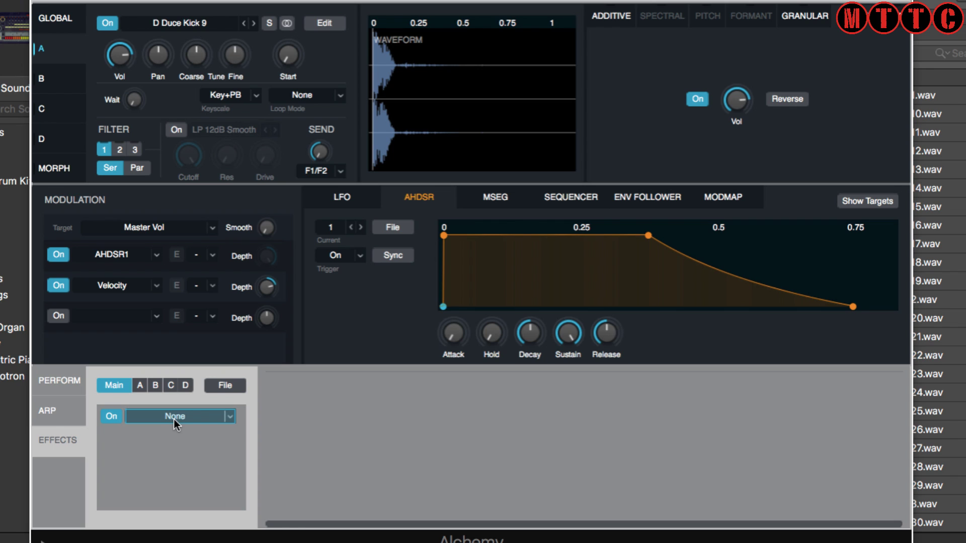
pyautogui.click(228, 421)
pyautogui.moveTo(207, 413)
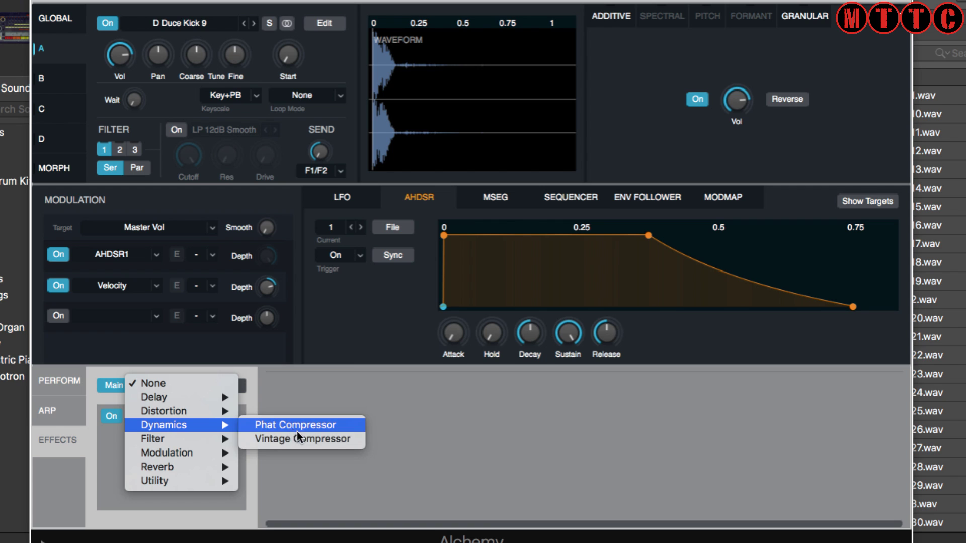
pyautogui.click(301, 439)
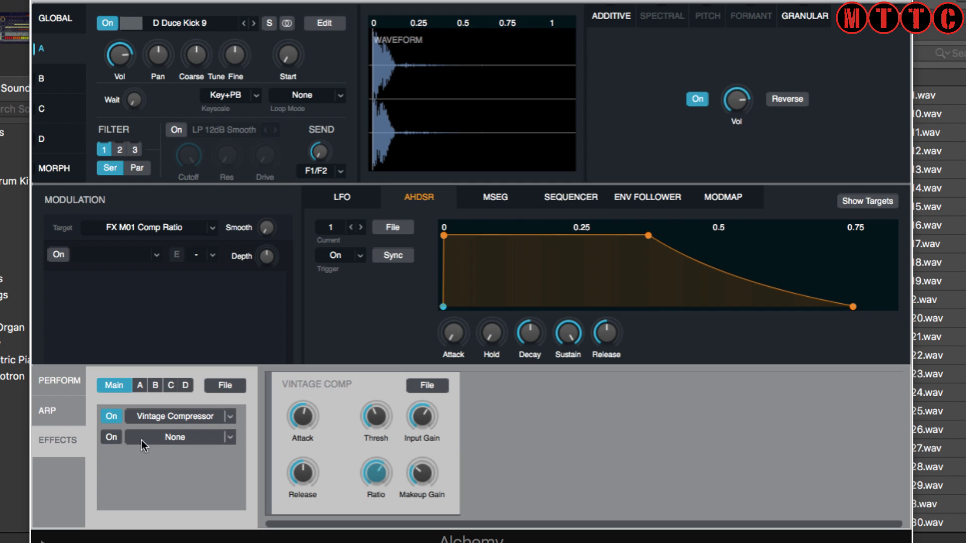
pyautogui.click(166, 437)
pyautogui.click(313, 498)
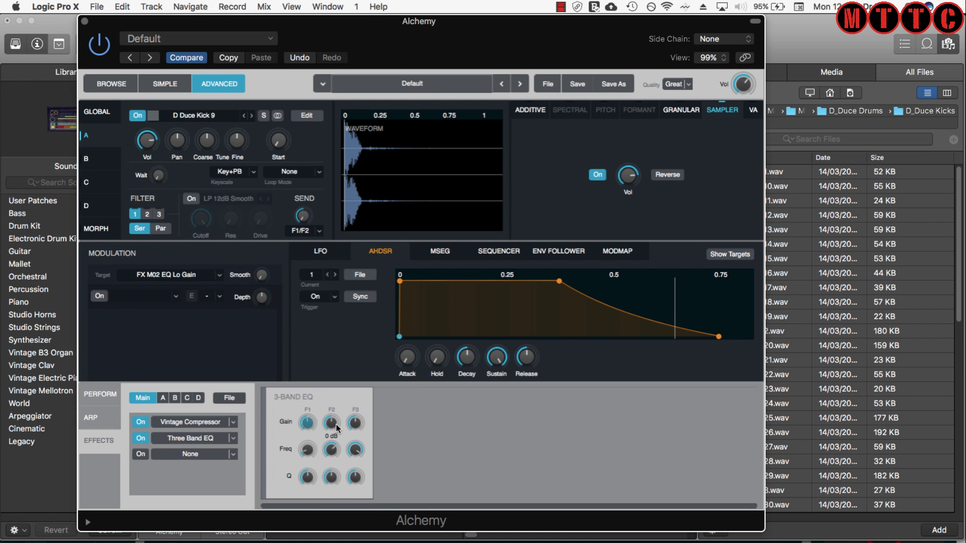
pyautogui.click(194, 438)
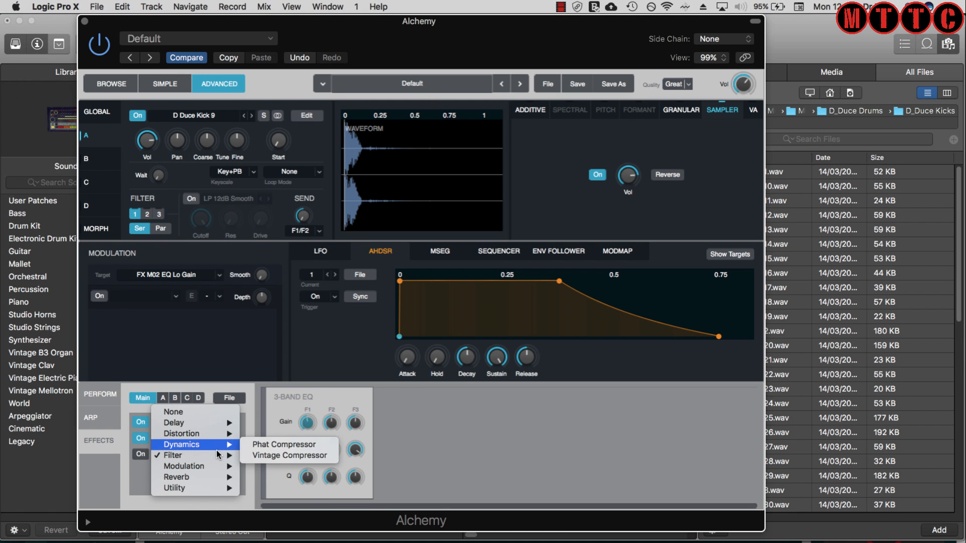
pyautogui.moveTo(218, 455)
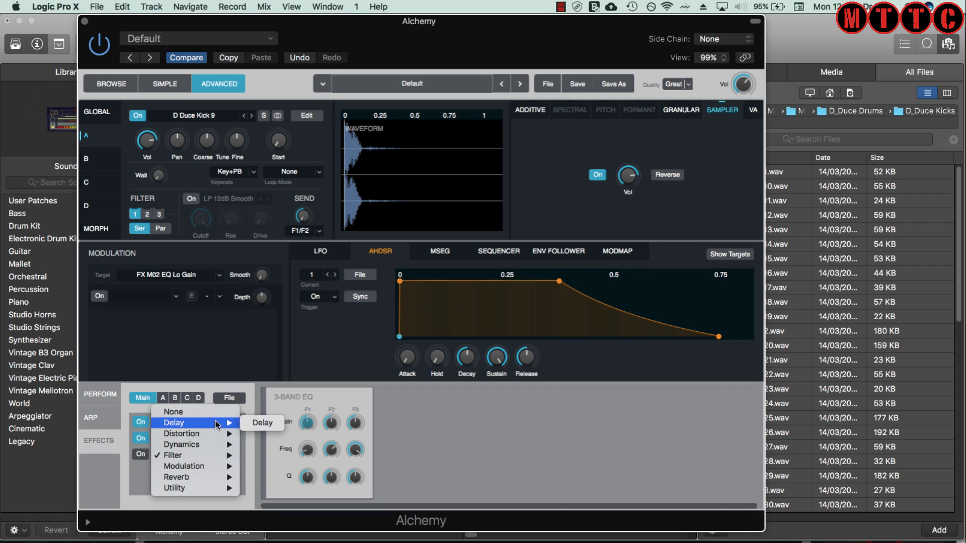
pyautogui.click(438, 455)
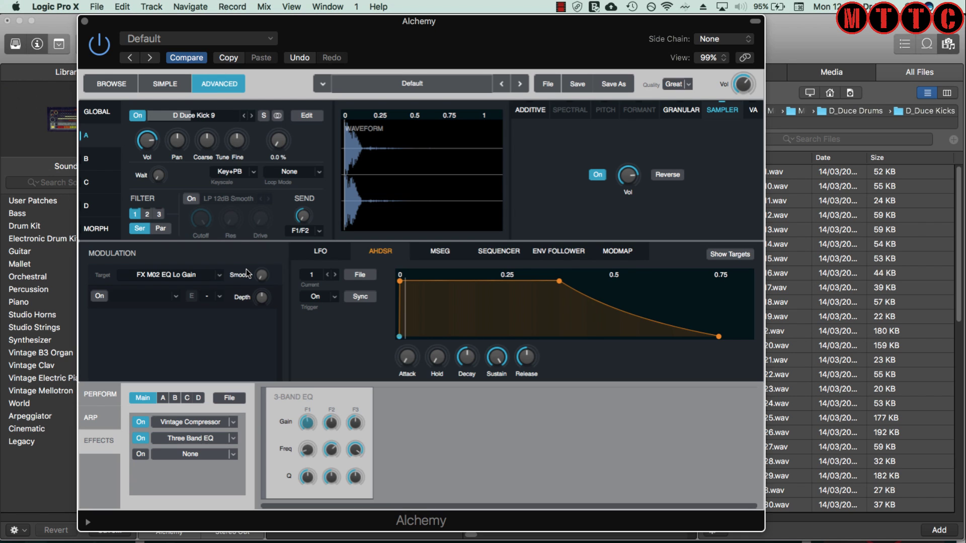
# Save the plug-in setting as Duce Test Kicks and close the instrument window
pyautogui.click(225, 40)
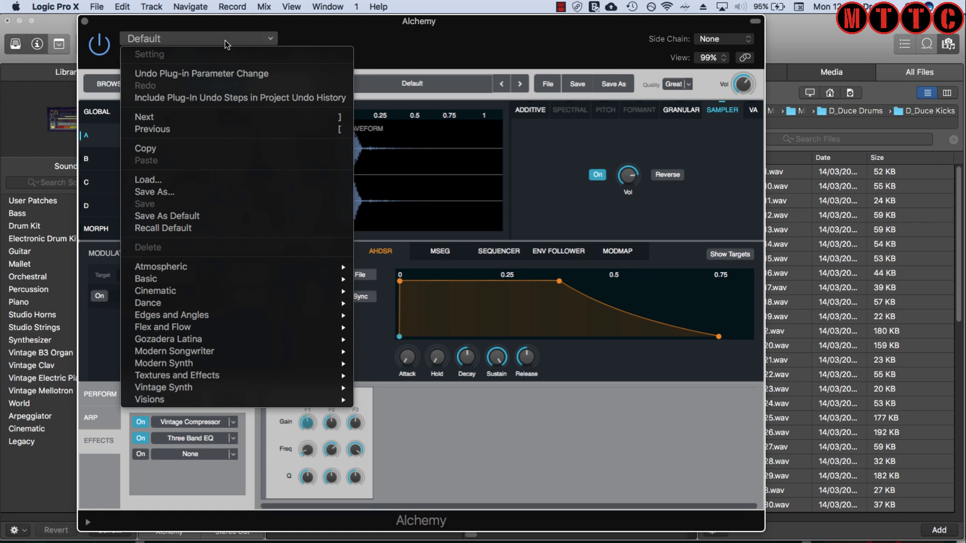
pyautogui.click(191, 196)
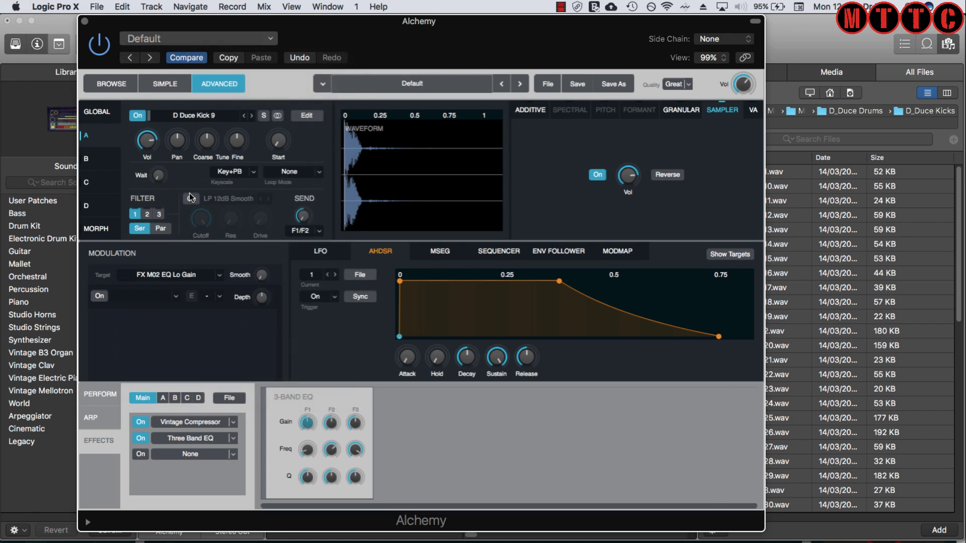
pyautogui.write('Duce Test Kicks')
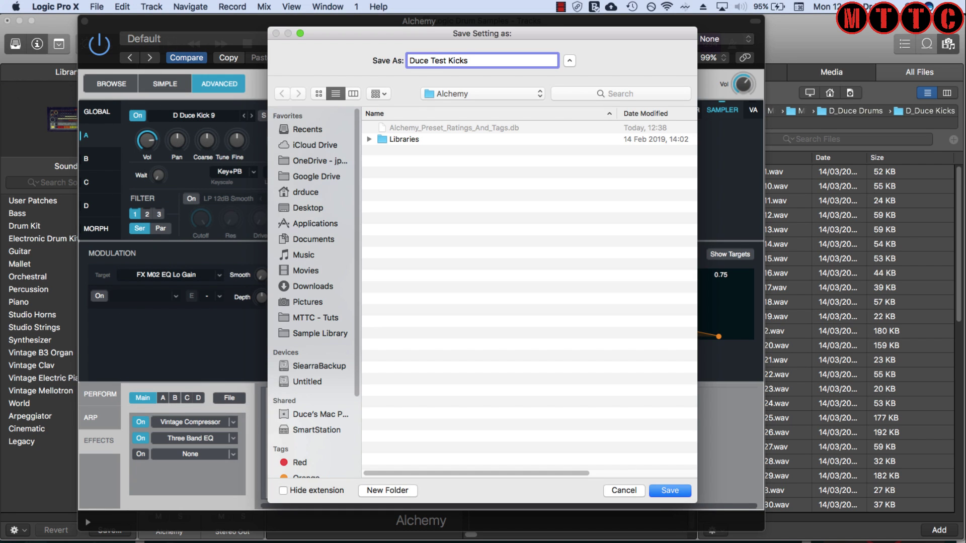
pyautogui.press('Return')
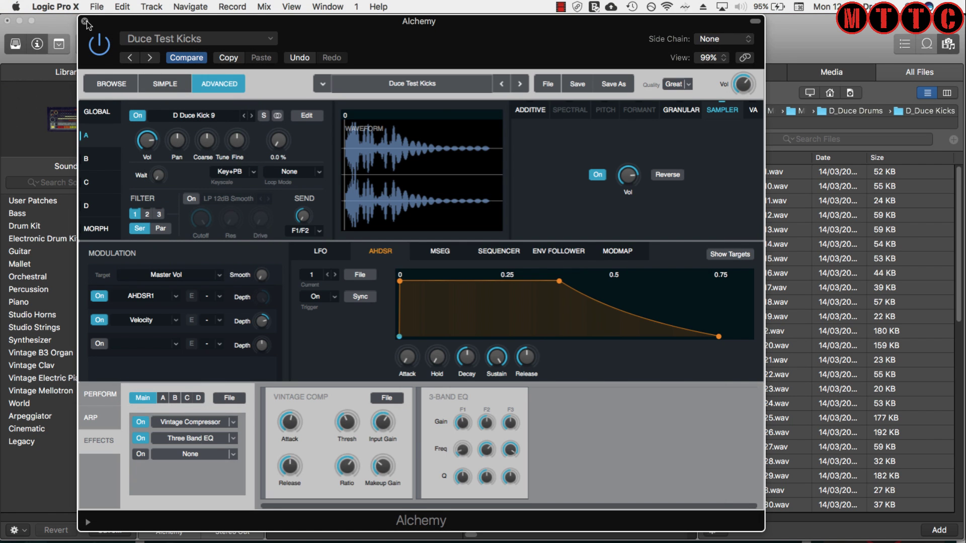
pyautogui.click(85, 23)
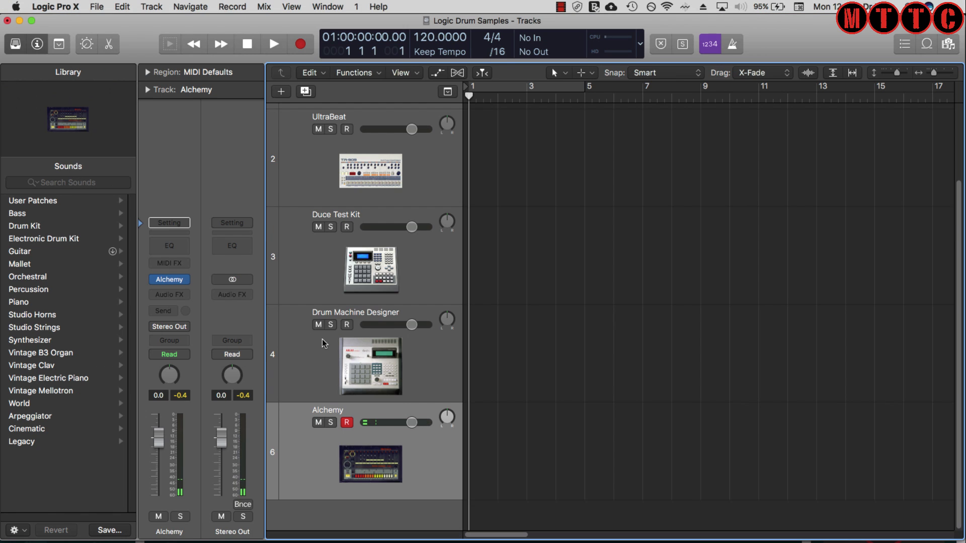
# Create a new software instrument track with a stereo Alchemy instance and load the saved Duce Test Kicks setting
pyautogui.click(281, 91)
pyautogui.click(627, 212)
pyautogui.click(169, 279)
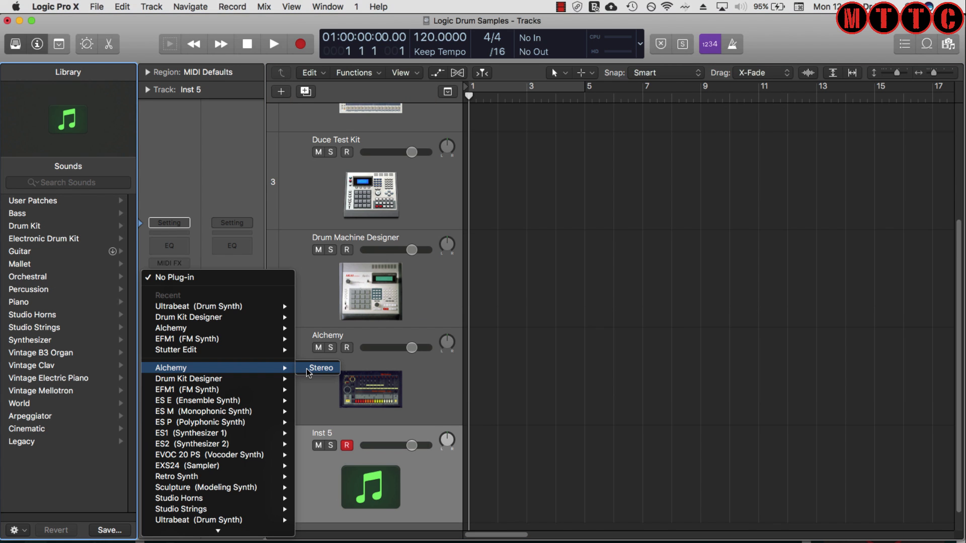
pyautogui.click(317, 368)
pyautogui.click(204, 52)
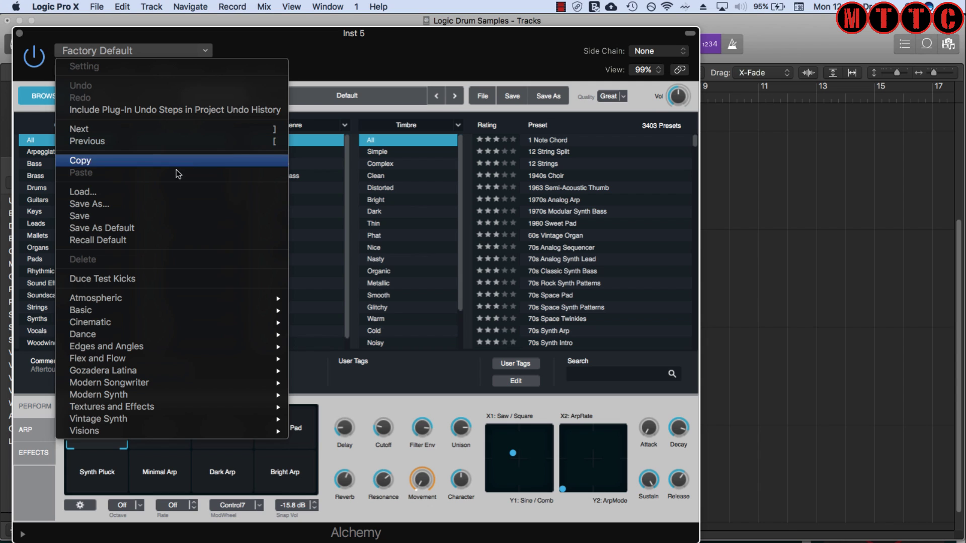
pyautogui.click(126, 279)
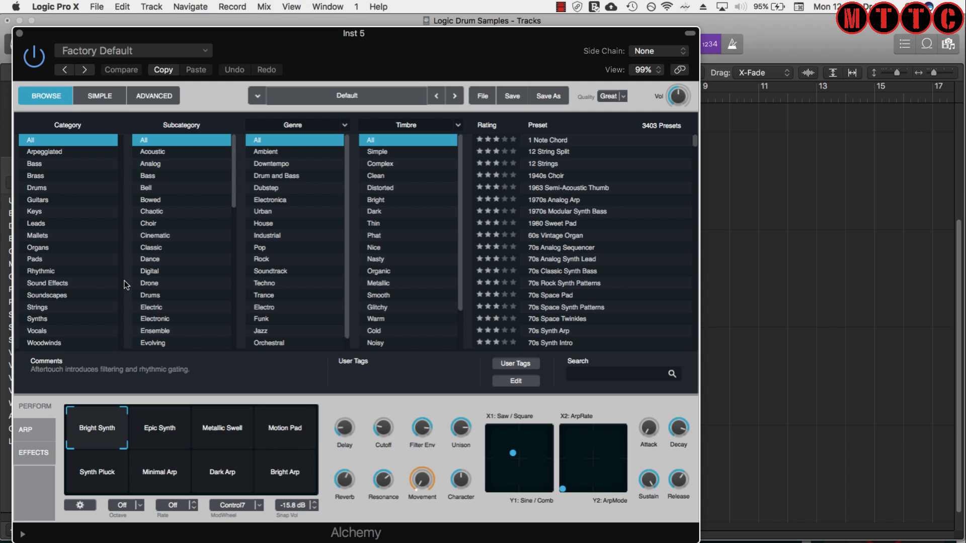